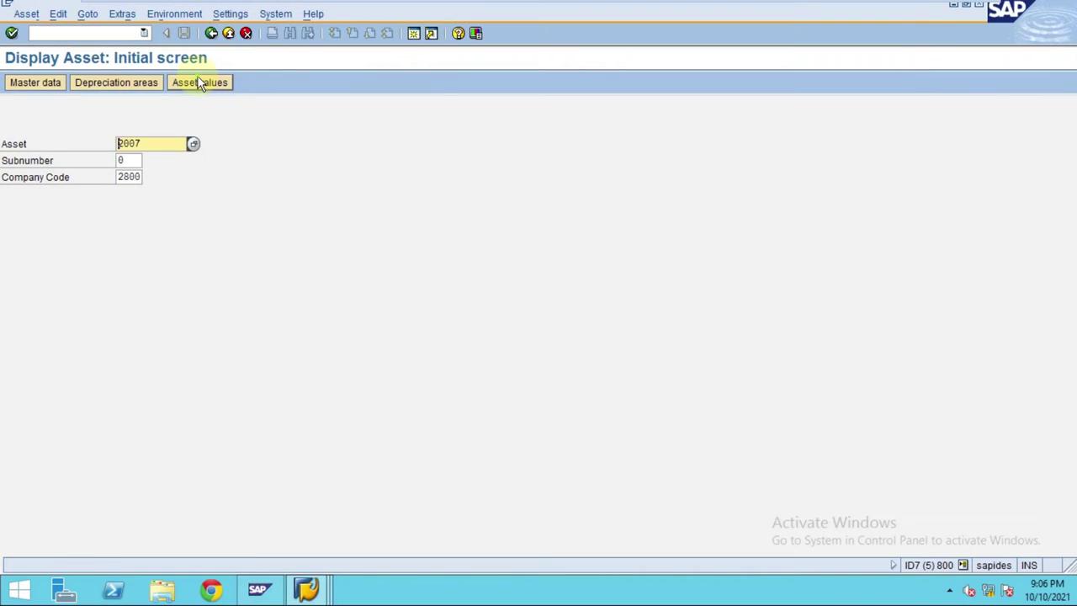
- Display the asset values of asset 2007 in company code 2800 for fiscal year 2020
{"action": "left_click", "coordinate": [205, 83]}
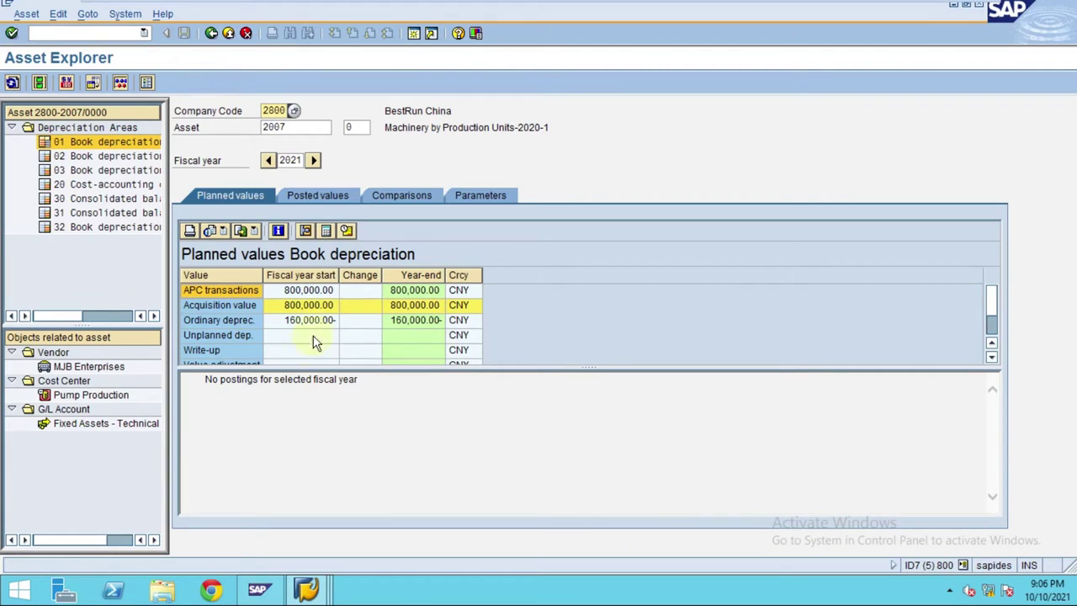
{"action": "double_click", "coordinate": [290, 160]}
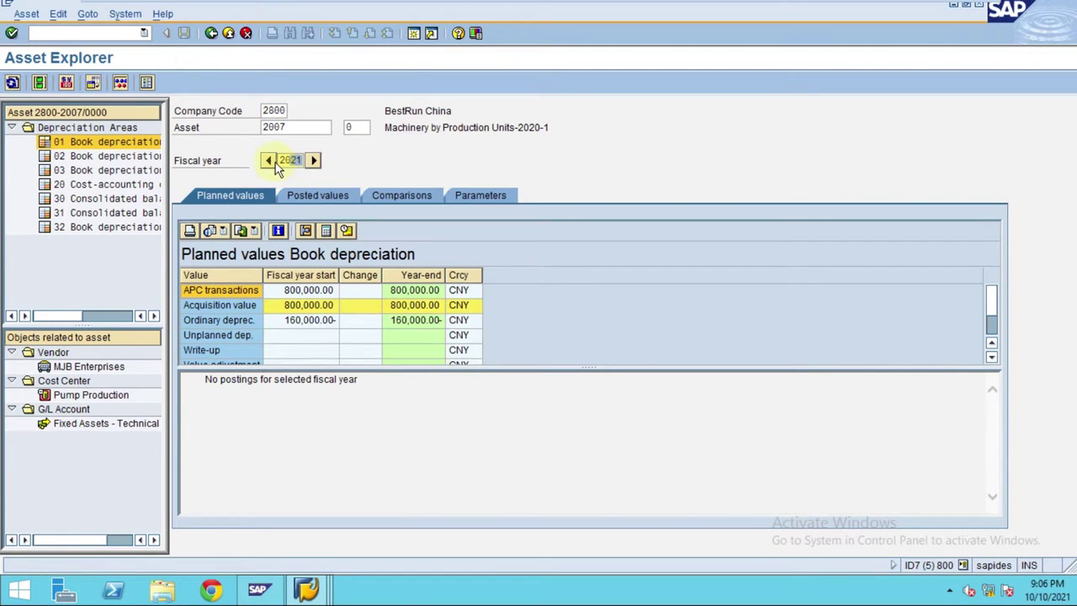
{"action": "left_click", "coordinate": [269, 160]}
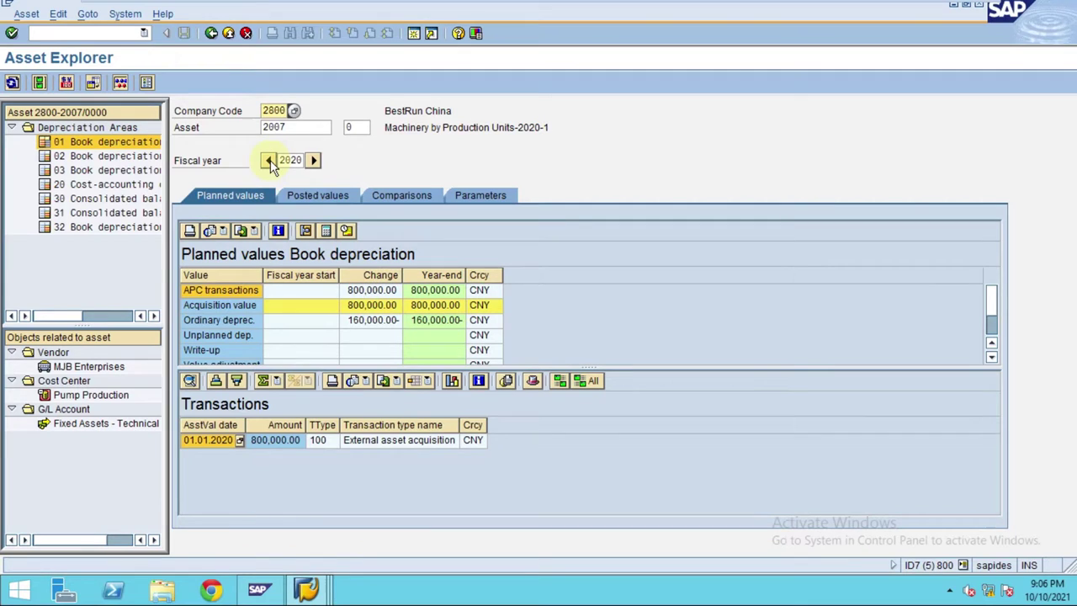
- Show the posted book depreciation values and enlarge the depreciation table to examine all periods from period 6 onward
{"action": "left_click", "coordinate": [305, 197]}
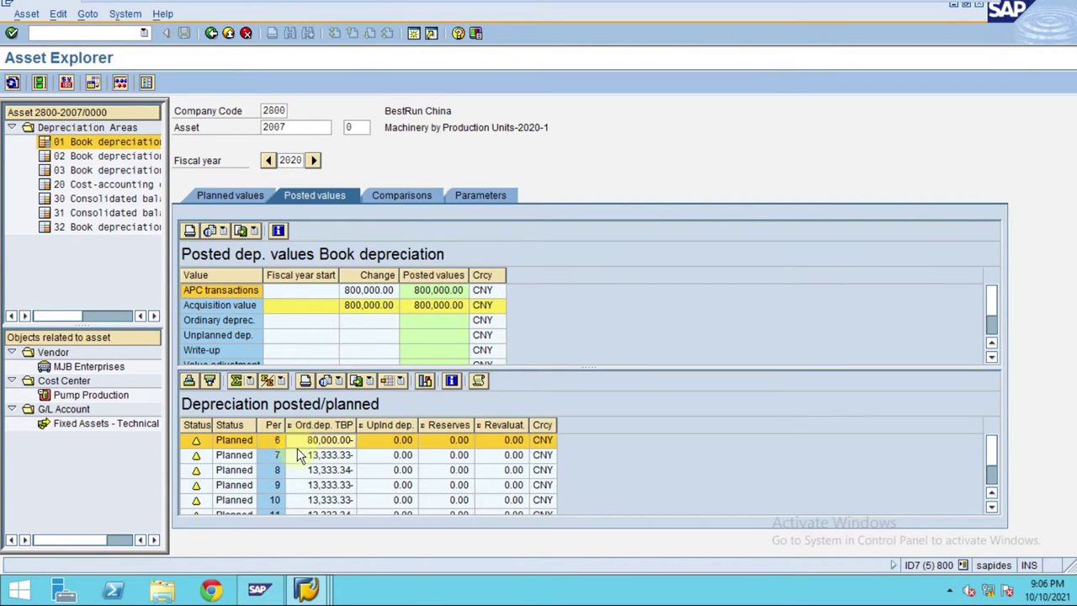
{"action": "double_click", "coordinate": [266, 110]}
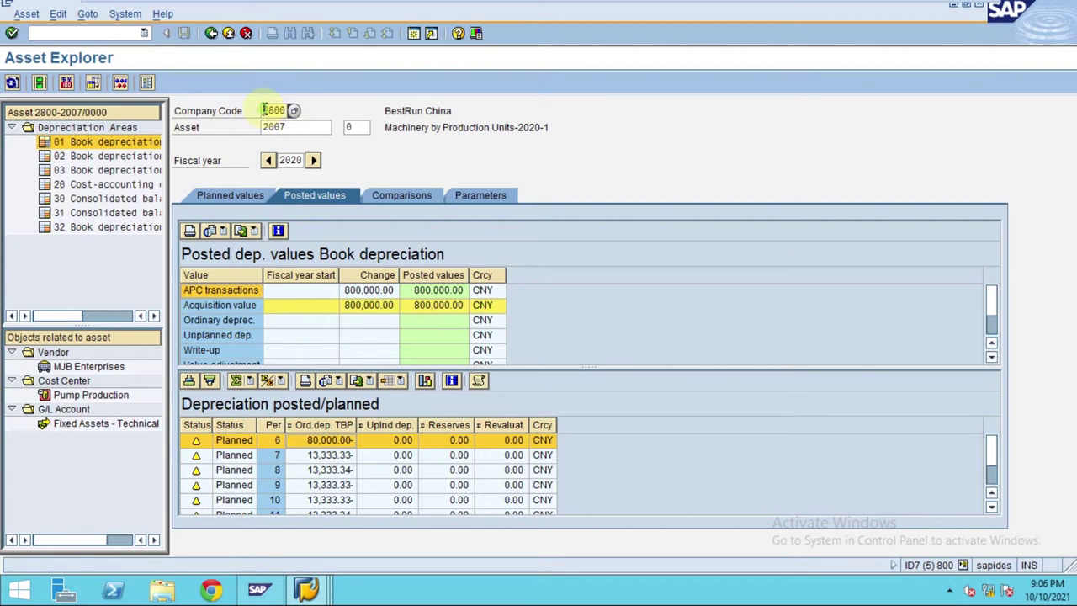
{"action": "left_click", "coordinate": [277, 445]}
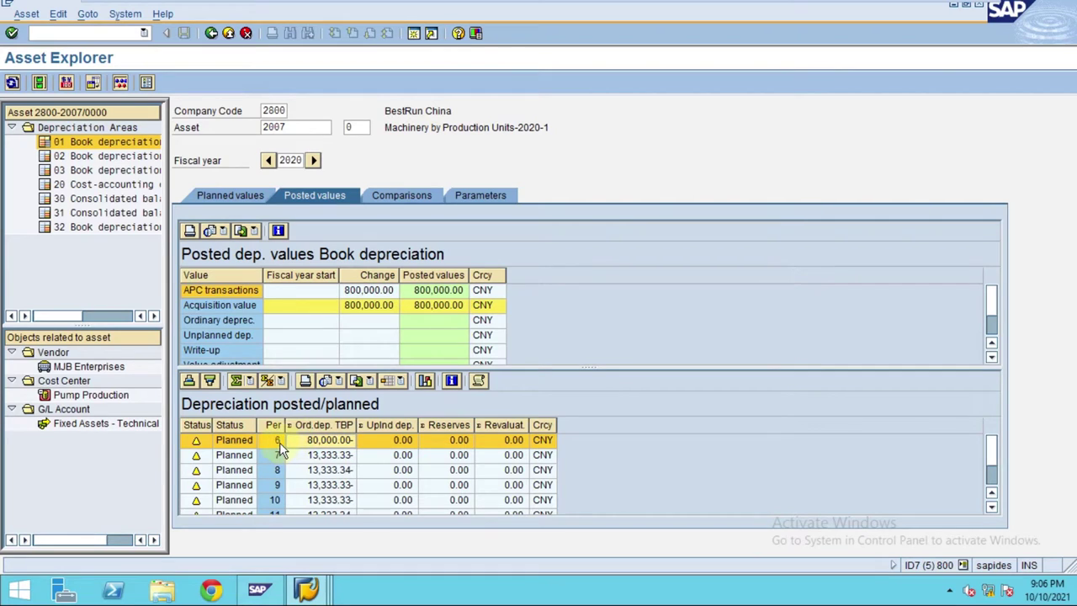
{"action": "left_click", "coordinate": [278, 441]}
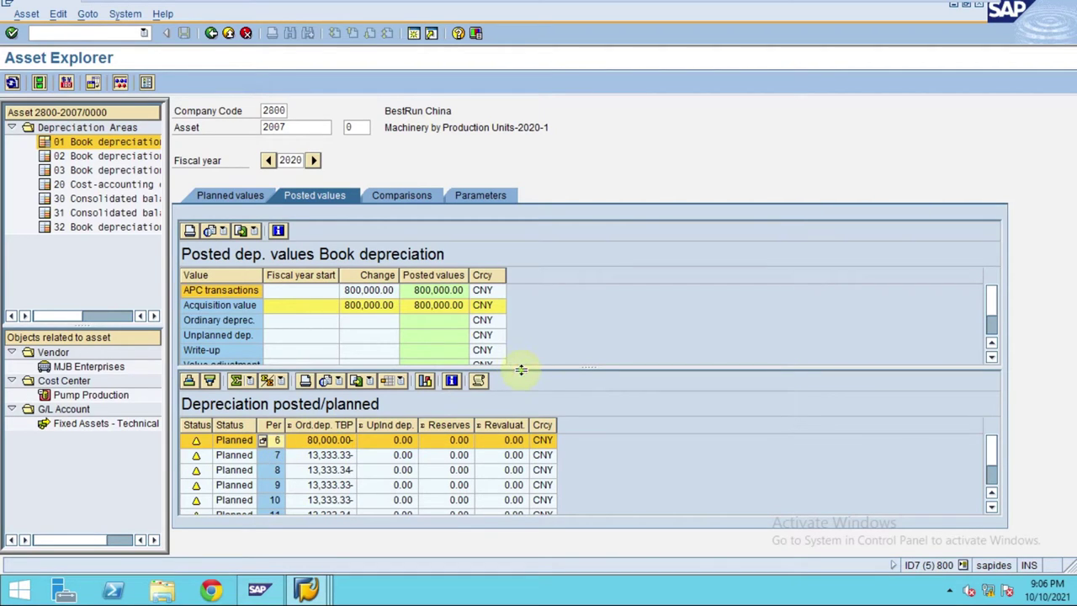
{"action": "left_click_drag", "start_coordinate": [521, 370], "coordinate": [521, 330]}
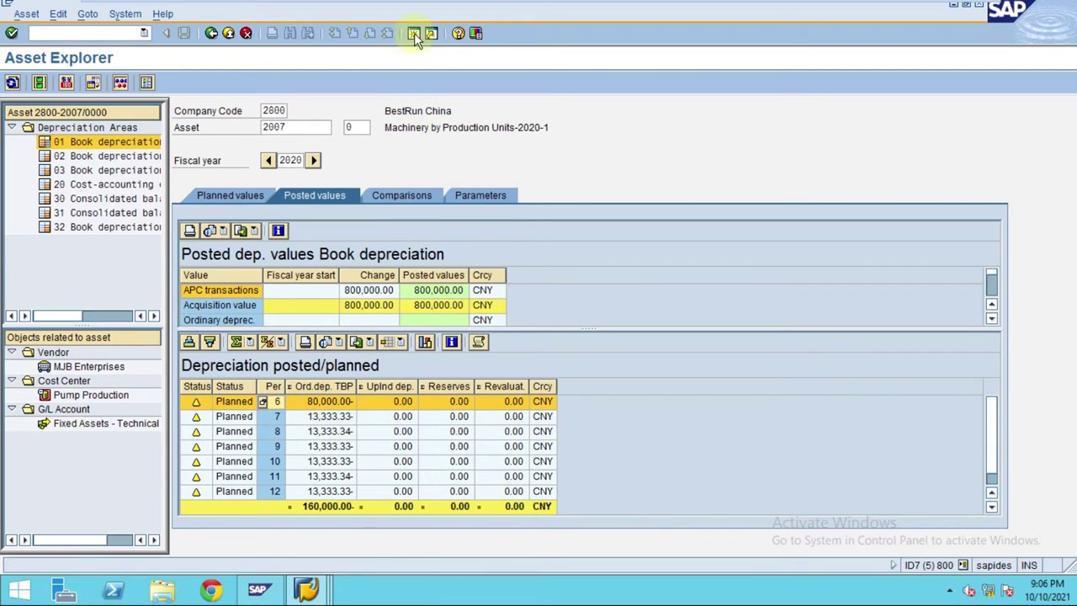
- Switch to the first Display IMG session and open the Log of Posting Run transaction there
{"action": "left_click", "coordinate": [306, 589]}
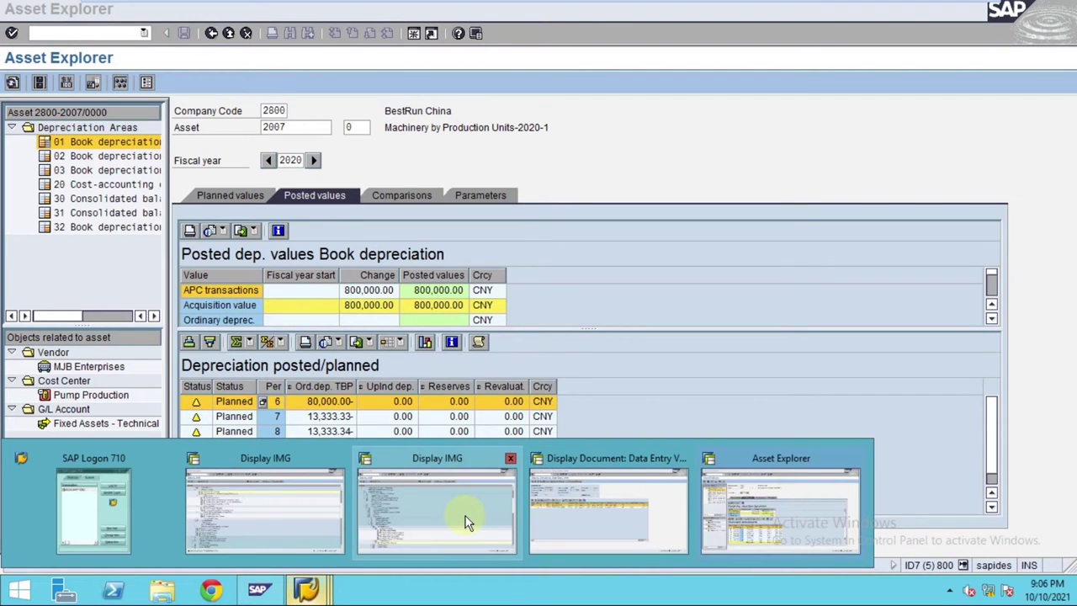
{"action": "left_click", "coordinate": [262, 542]}
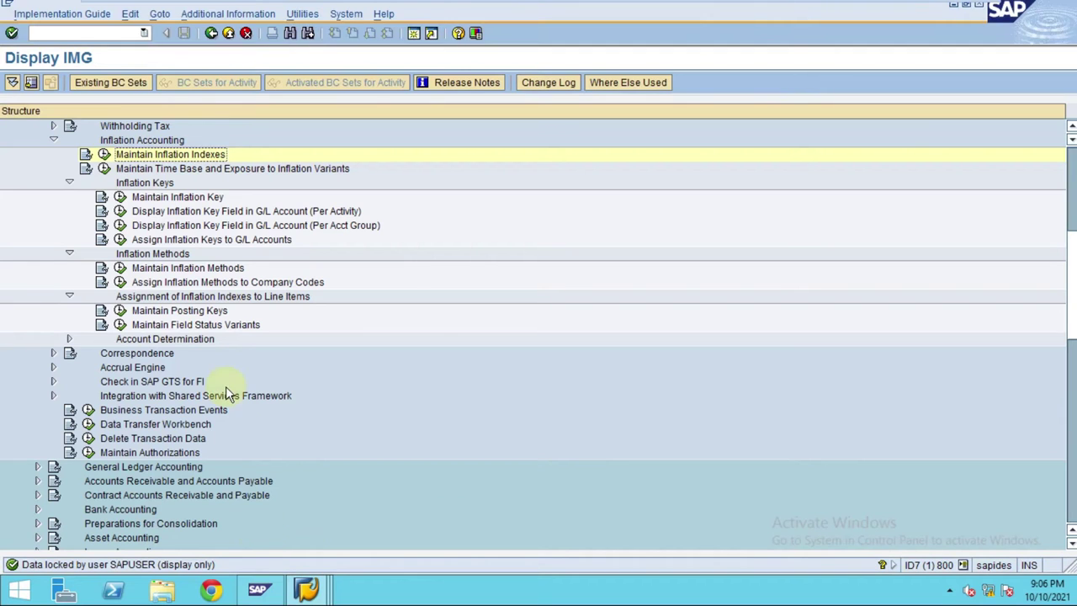
{"action": "left_click", "coordinate": [101, 32]}
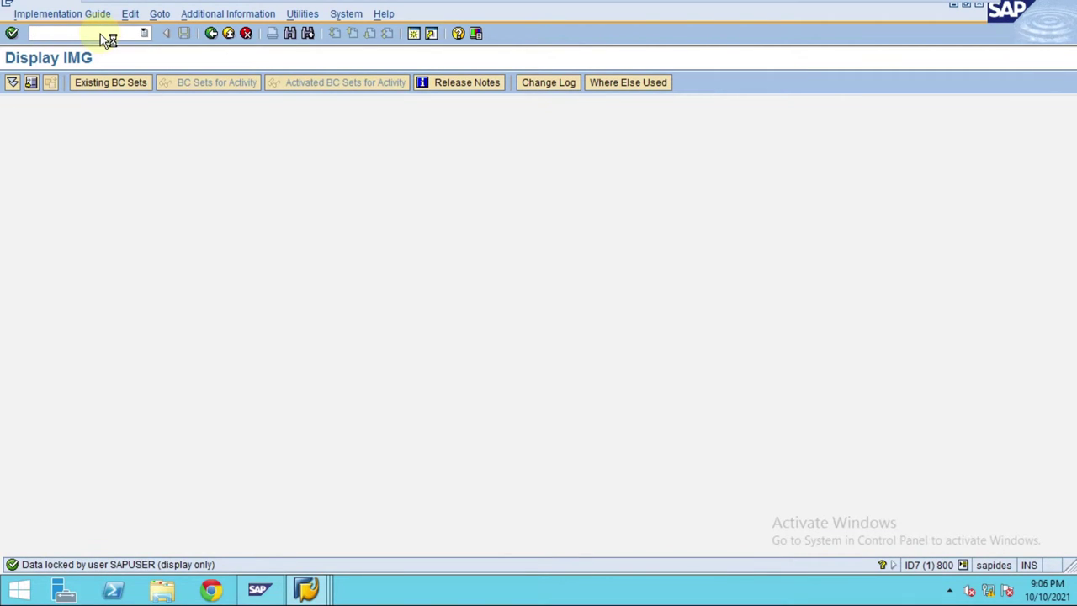
- Display the posting run log for company code 2800, fiscal year 2020, period 5, with assets listed, and highlight the amount to be posted column
{"action": "left_click", "coordinate": [200, 176]}
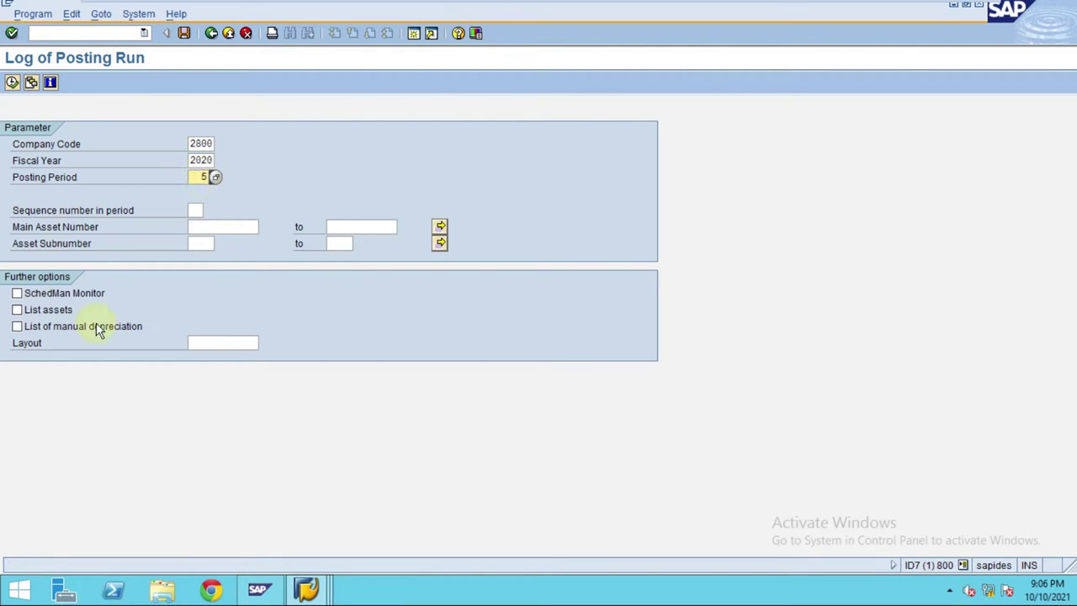
{"action": "left_click", "coordinate": [52, 312]}
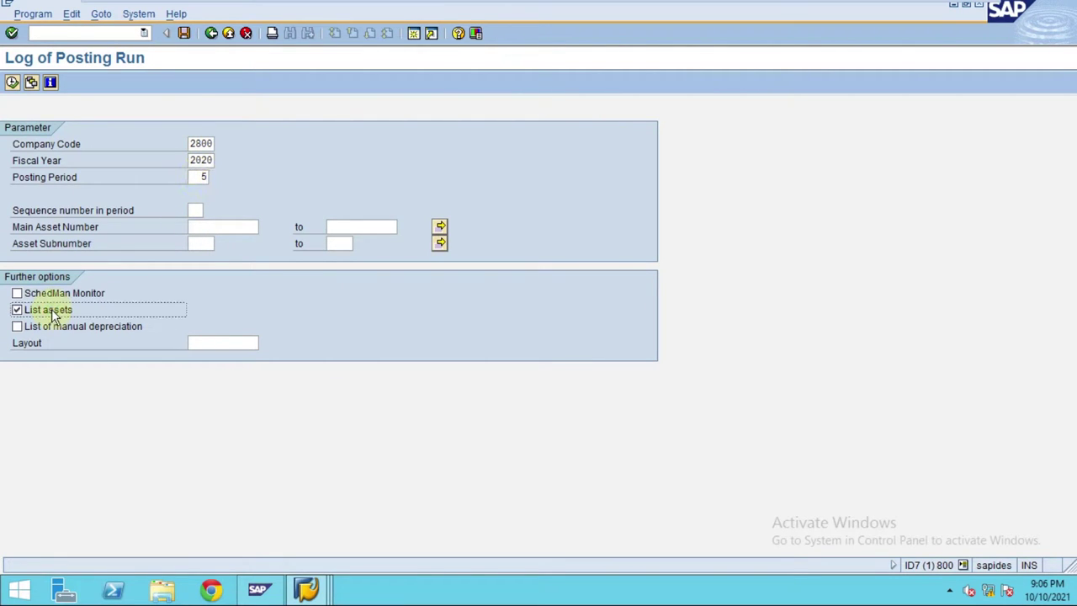
{"action": "left_click", "coordinate": [12, 82]}
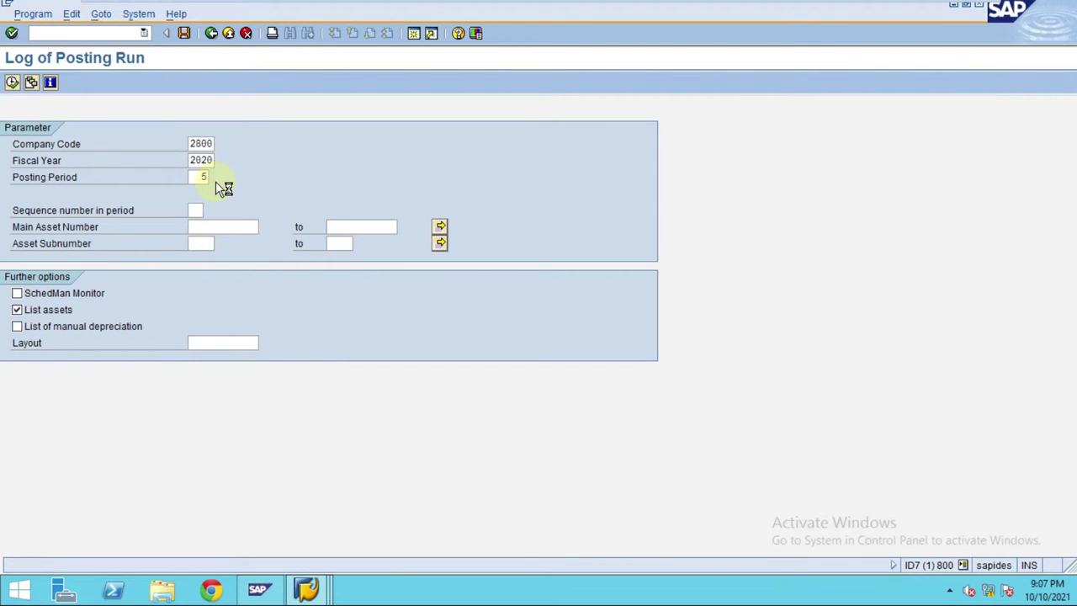
{"action": "left_click", "coordinate": [306, 589]}
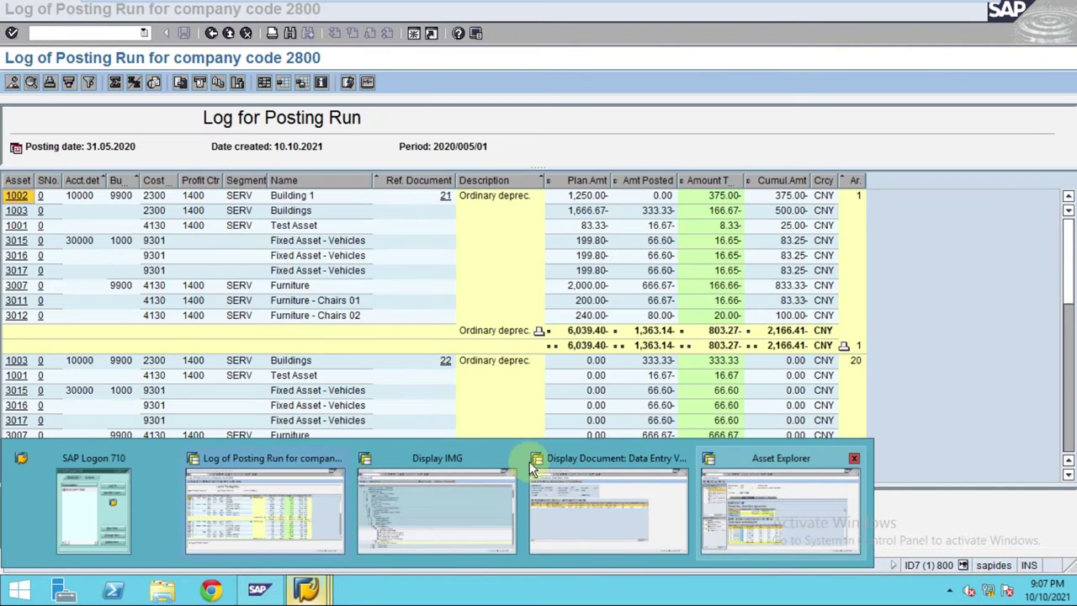
{"action": "left_click", "coordinate": [702, 179]}
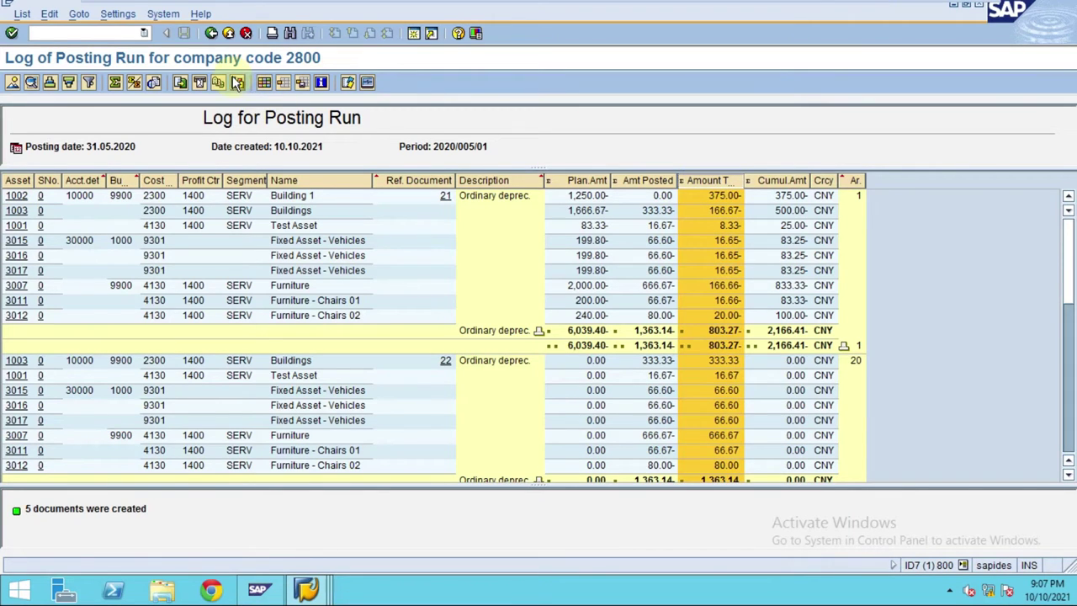
- Return to the log selection and try to display the posting run log for period 6 of fiscal year 2020
{"action": "left_click", "coordinate": [211, 33]}
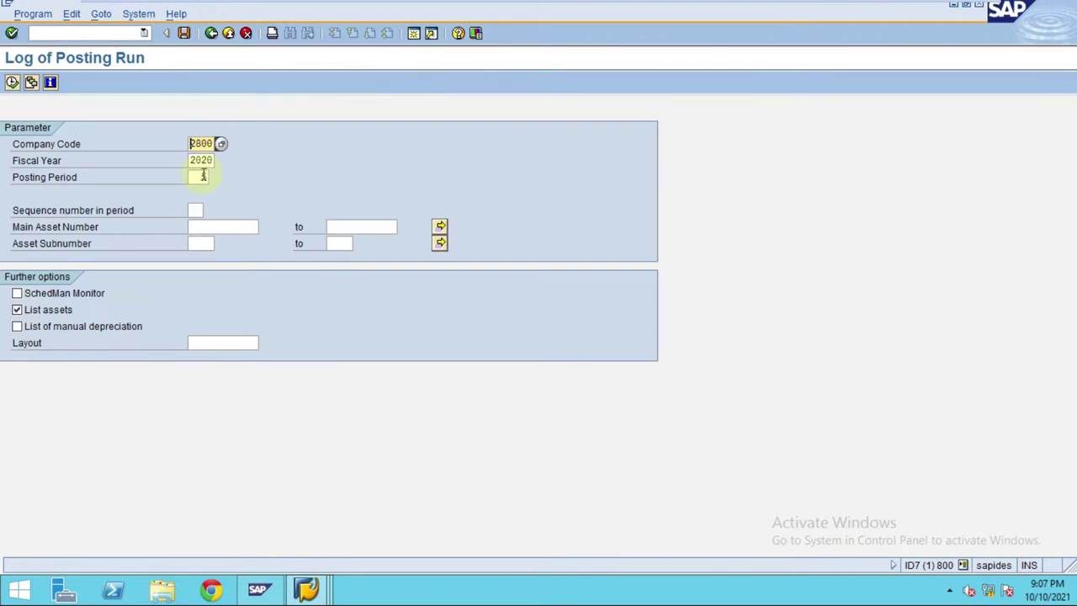
{"action": "left_click", "coordinate": [203, 176]}
{"action": "type", "text": "5"}
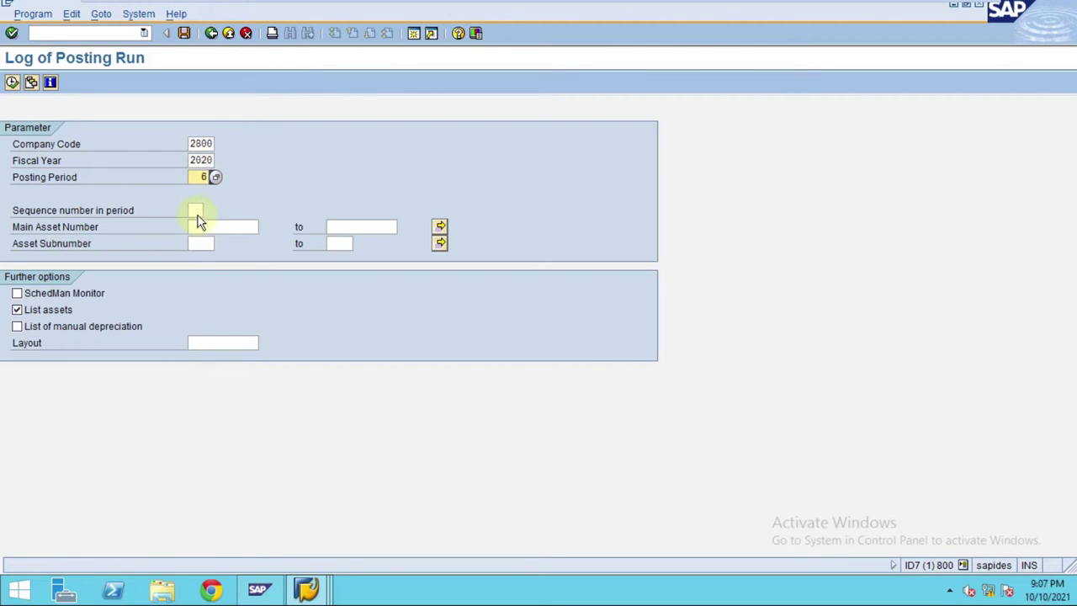
{"action": "key", "text": "F8"}
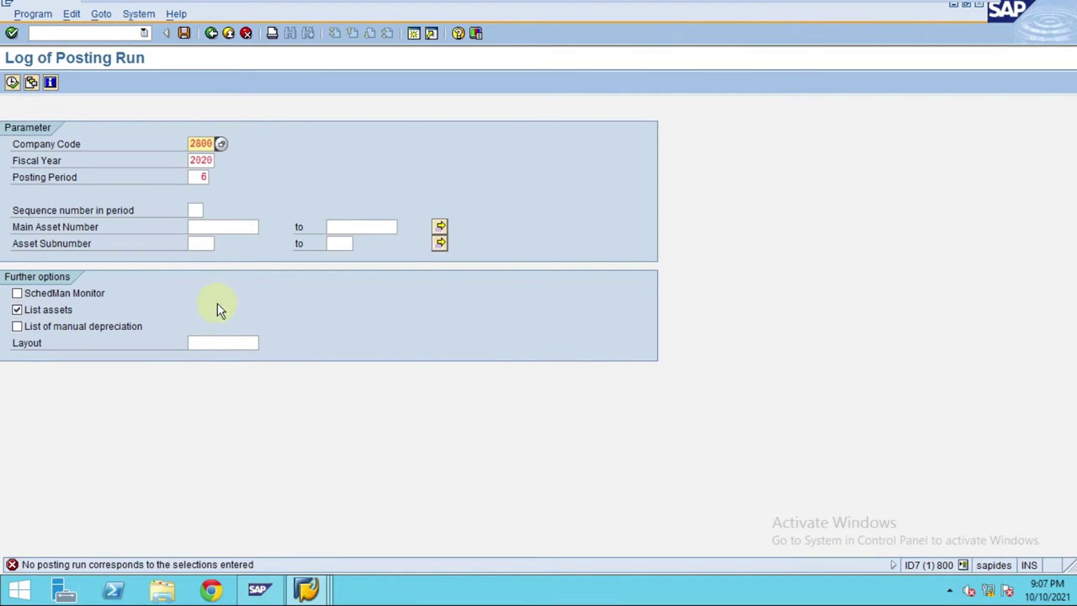
{"action": "left_click", "coordinate": [202, 162]}
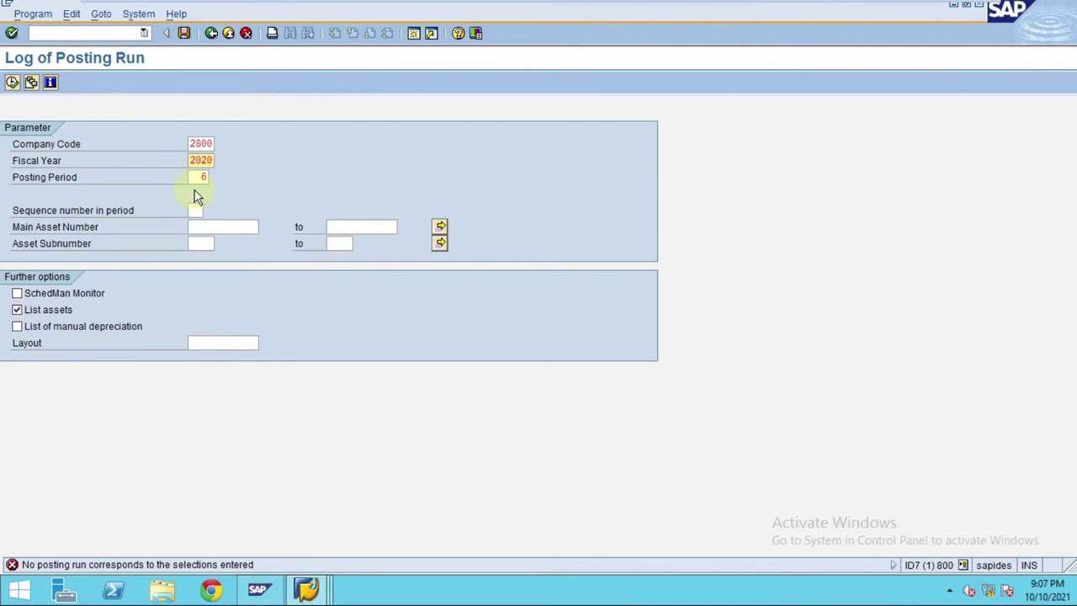
- Switch back to the Asset Explorer session and review the planned depreciation amounts per period and their total for asset 2007
{"action": "left_click", "coordinate": [306, 589]}
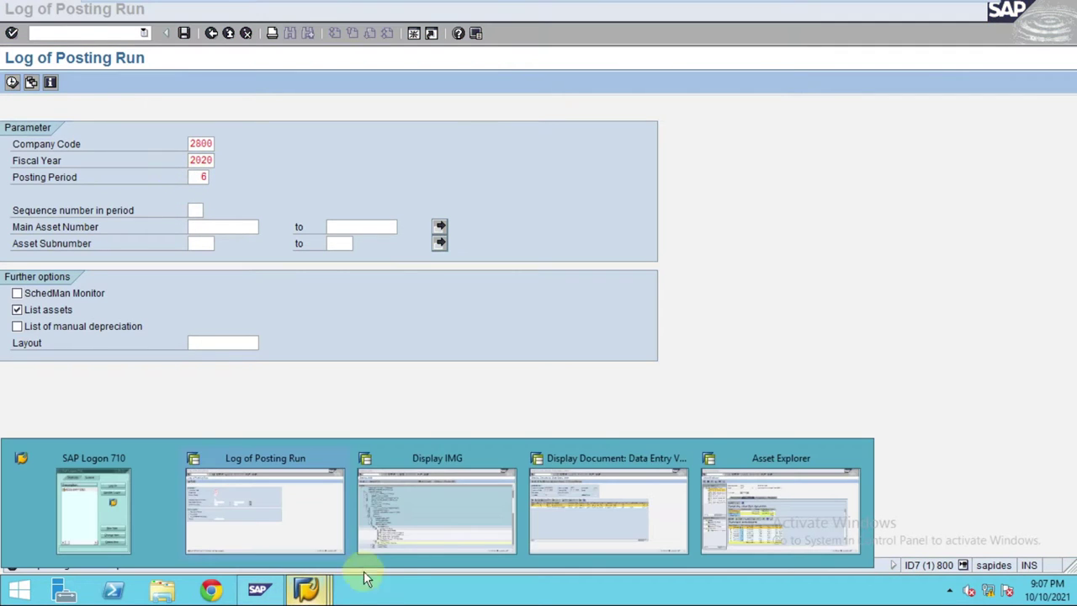
{"action": "left_click", "coordinate": [764, 508]}
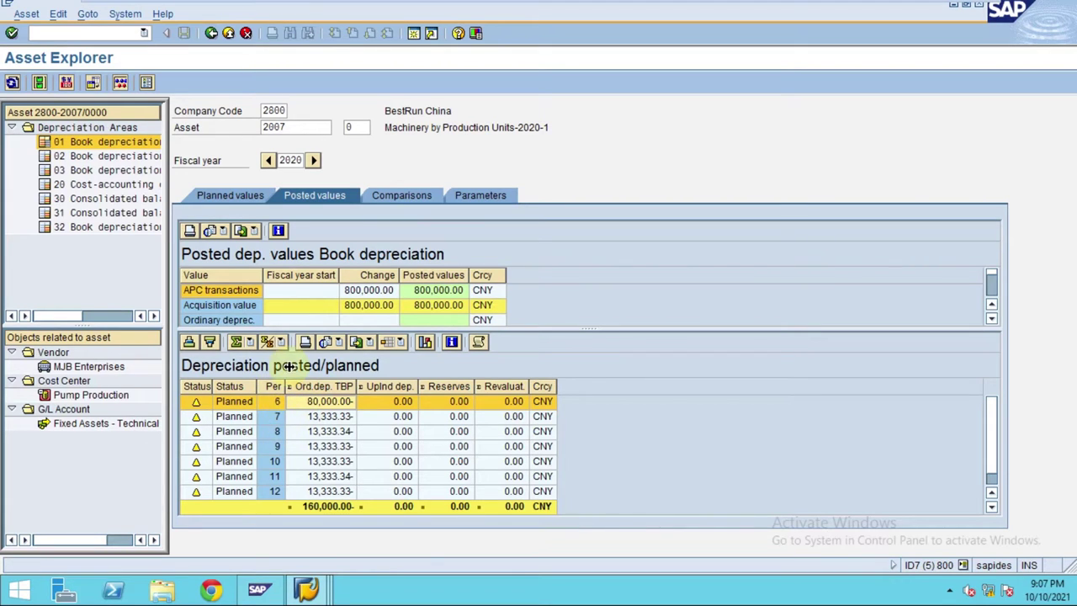
{"action": "mouse_move", "coordinate": [514, 4]}
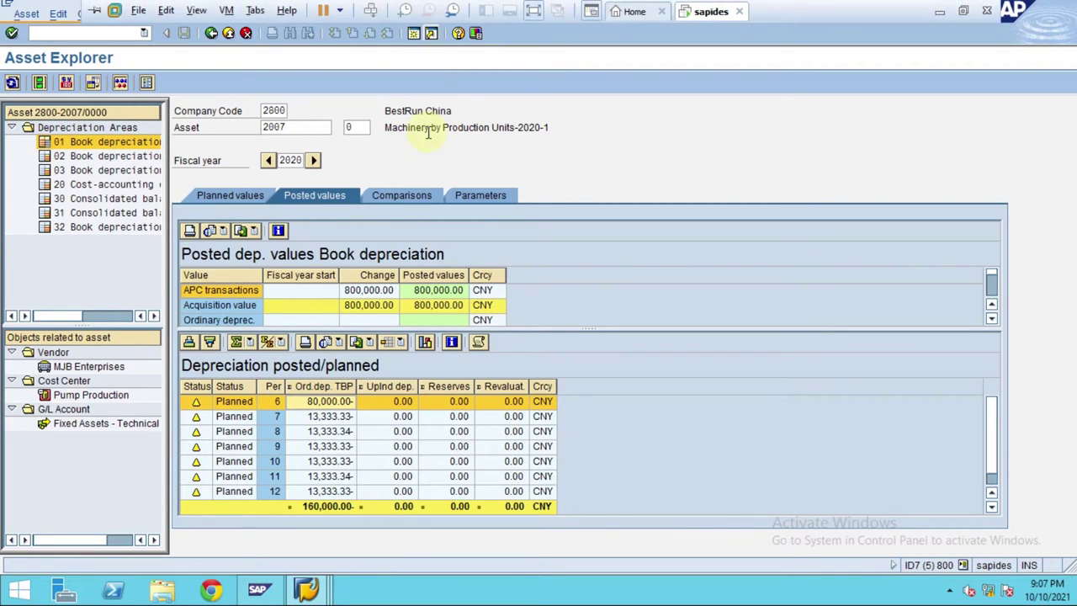
{"action": "left_click", "coordinate": [535, 11]}
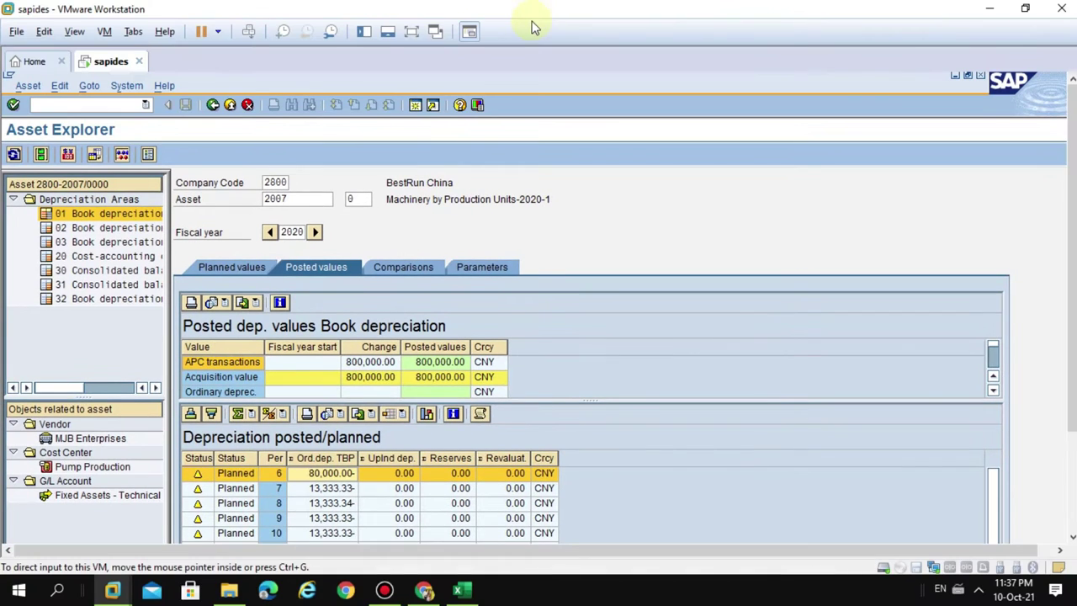
{"action": "left_click", "coordinate": [411, 31]}
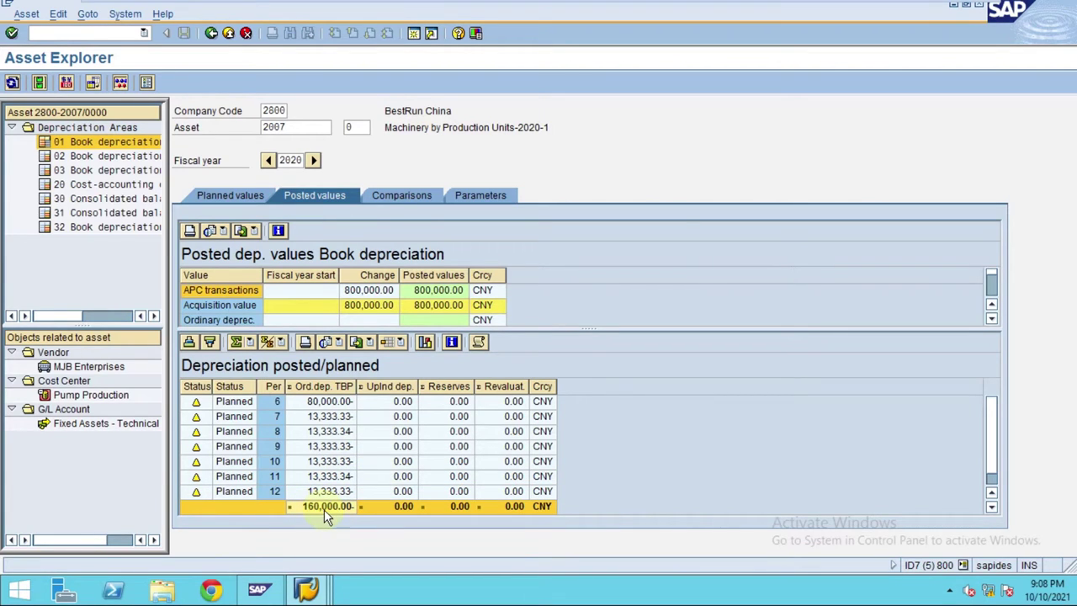
- Compare book depreciation across fiscal years 2020 to 2025, checking the ordinary depreciation for 2021 to 2023
{"action": "left_click", "coordinate": [412, 200]}
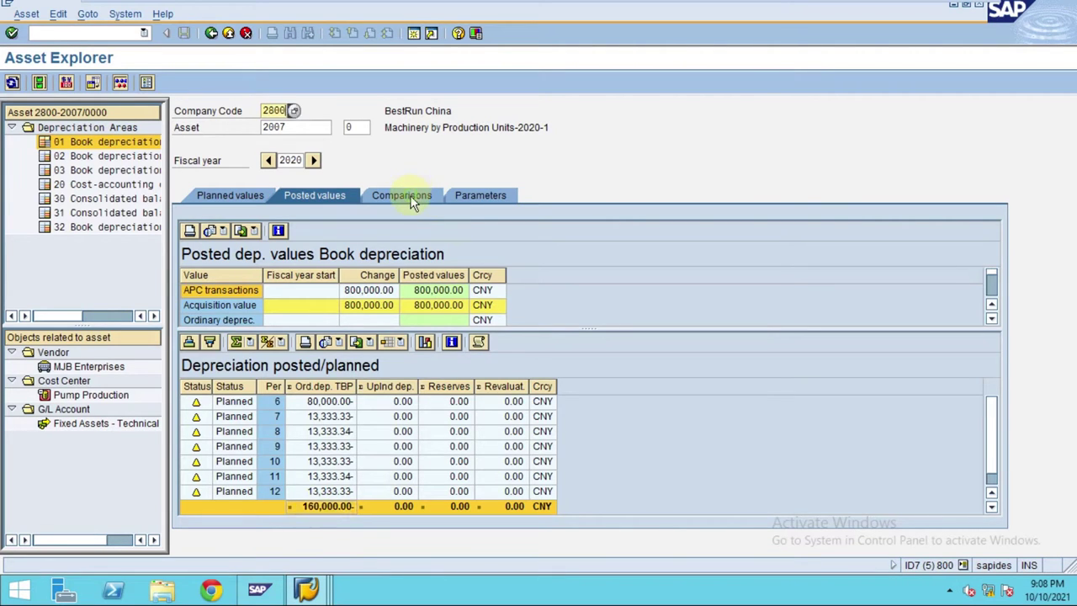
{"action": "left_click", "coordinate": [451, 352]}
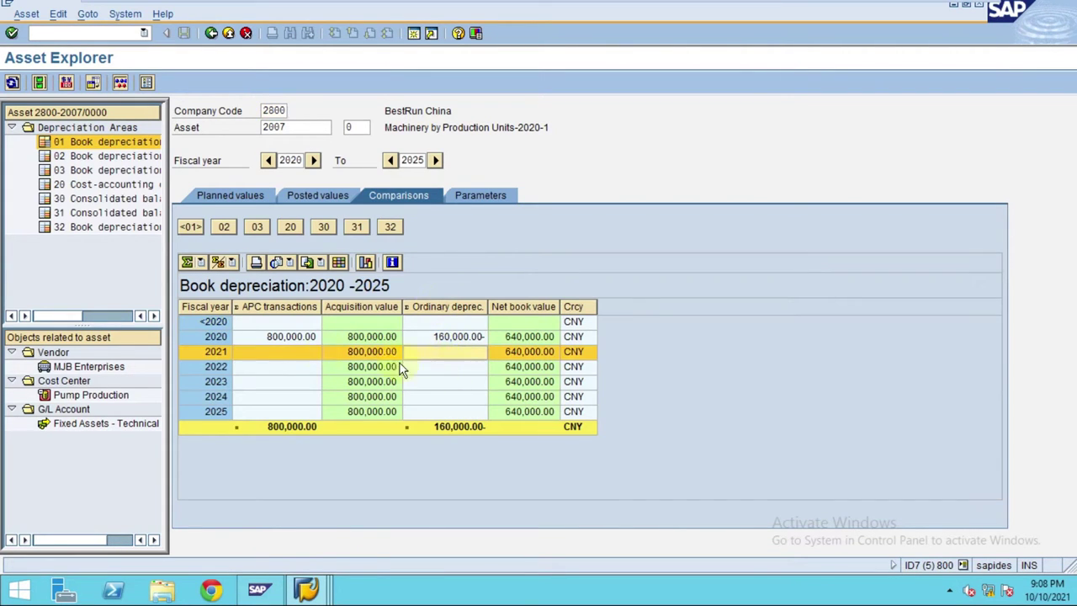
{"action": "left_click", "coordinate": [453, 369]}
{"action": "left_click", "coordinate": [449, 383]}
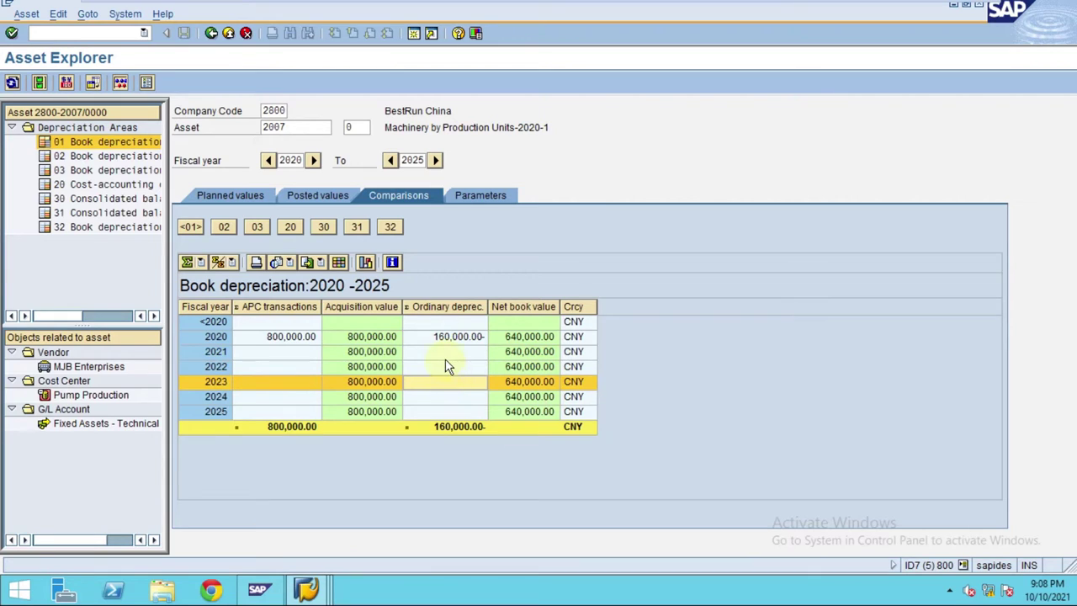
{"action": "left_click", "coordinate": [447, 356]}
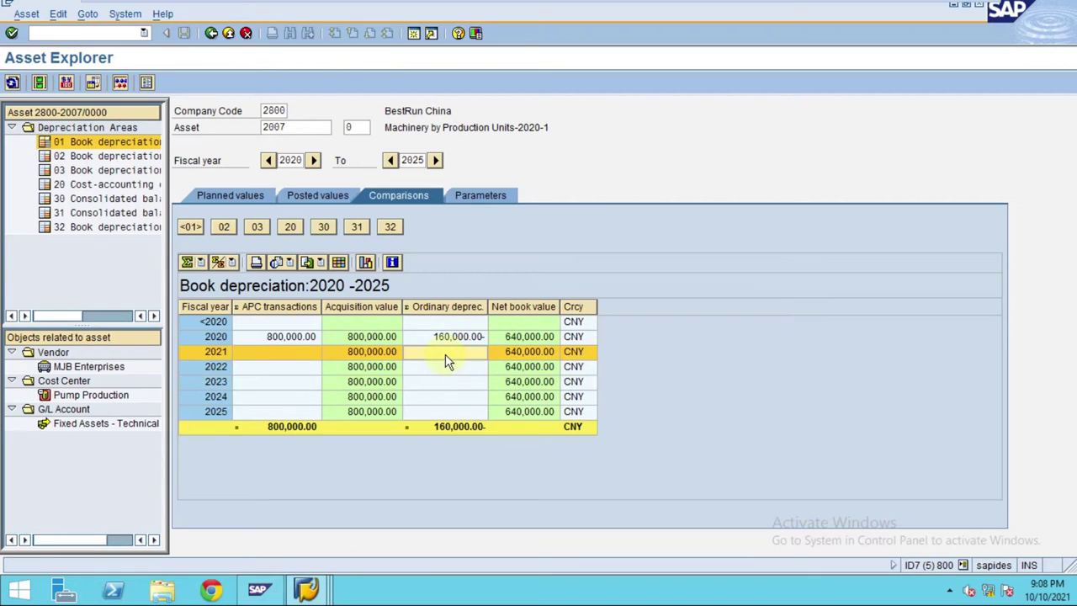
- Show the asset's depreciation parameters for book depreciation and check its depreciation key
{"action": "left_click", "coordinate": [467, 194]}
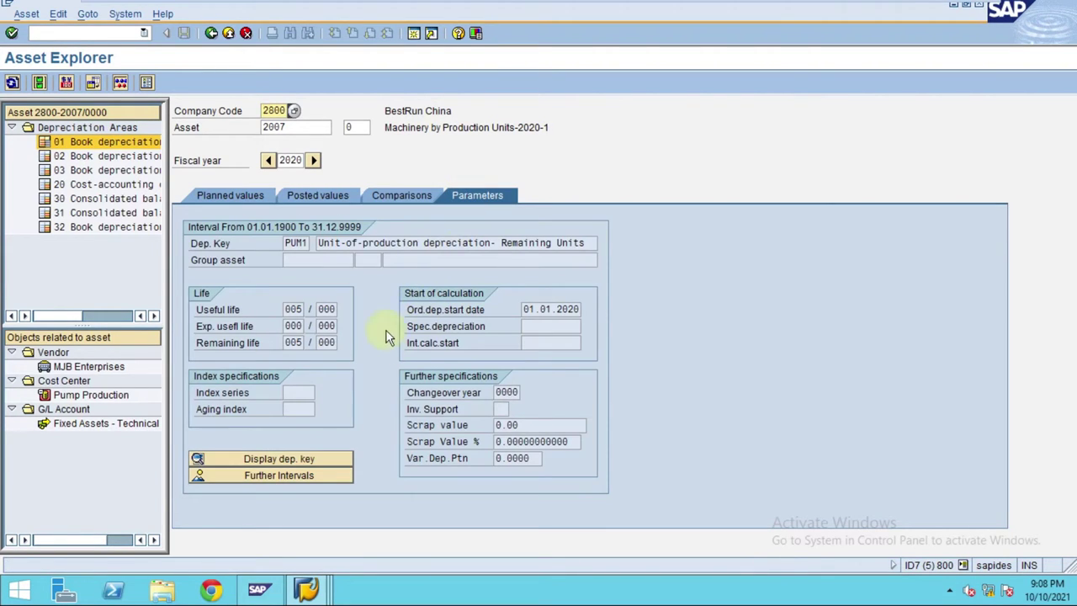
{"action": "left_click", "coordinate": [289, 244]}
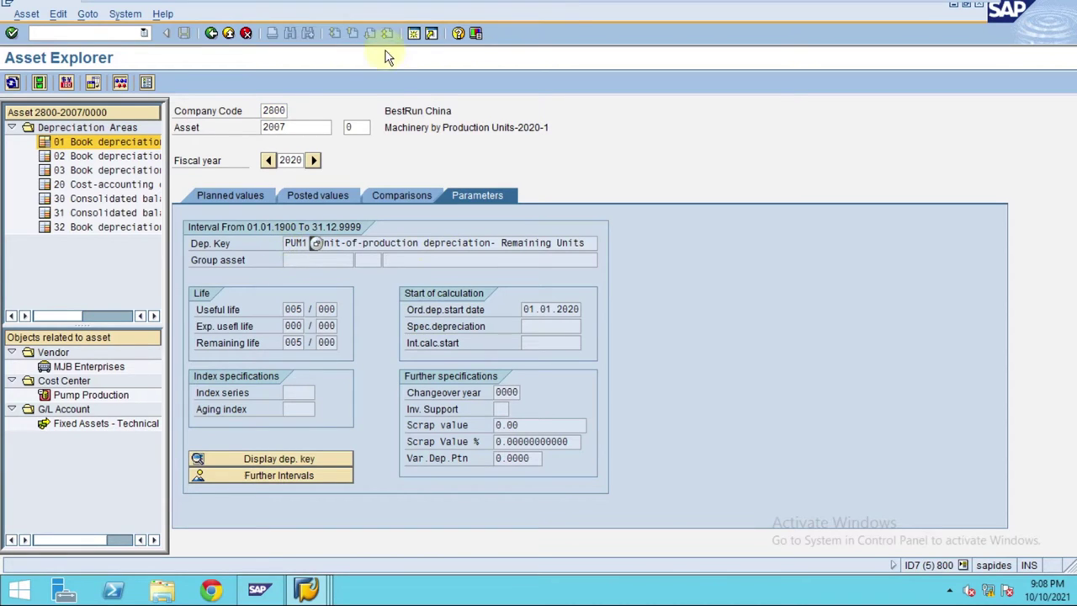
- Outline the depreciation key section and the useful life field with rectangles in drawing mode
{"action": "mouse_move", "coordinate": [572, 7]}
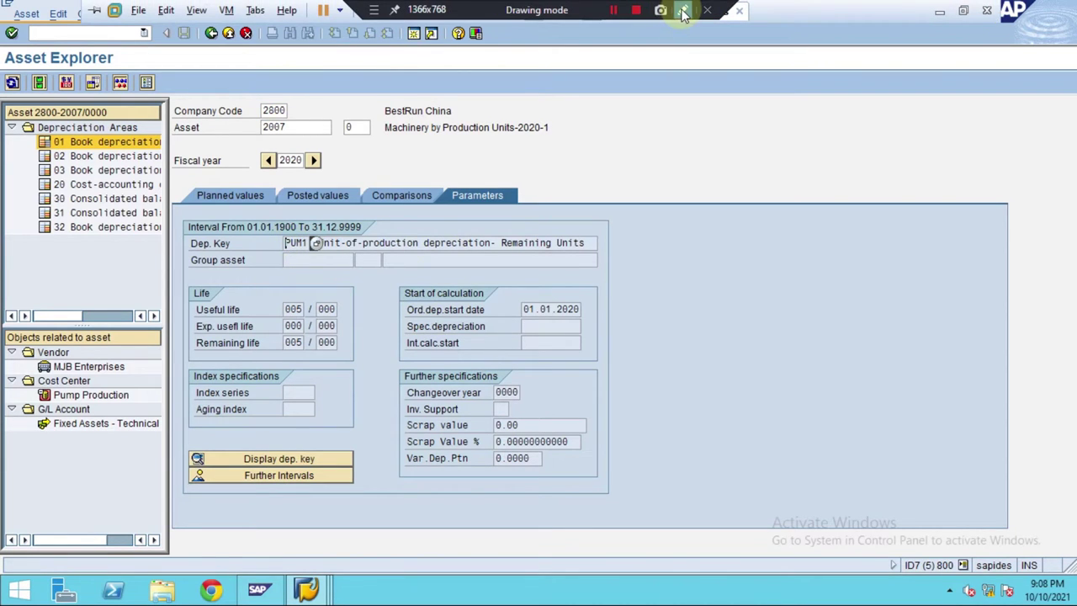
{"action": "left_click", "coordinate": [1066, 148]}
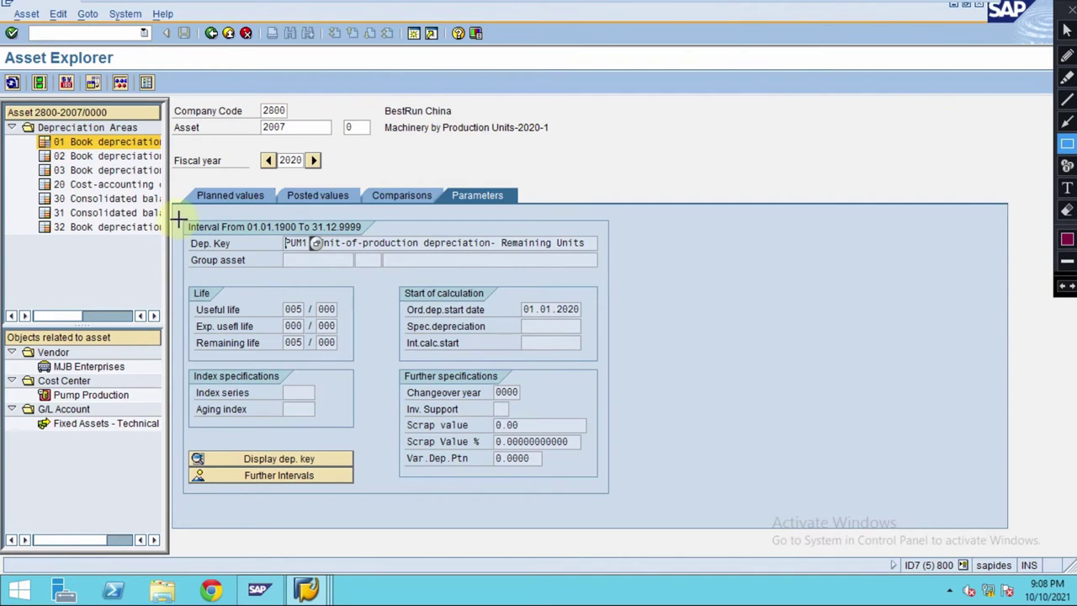
{"action": "left_click_drag", "start_coordinate": [182, 219], "coordinate": [598, 269]}
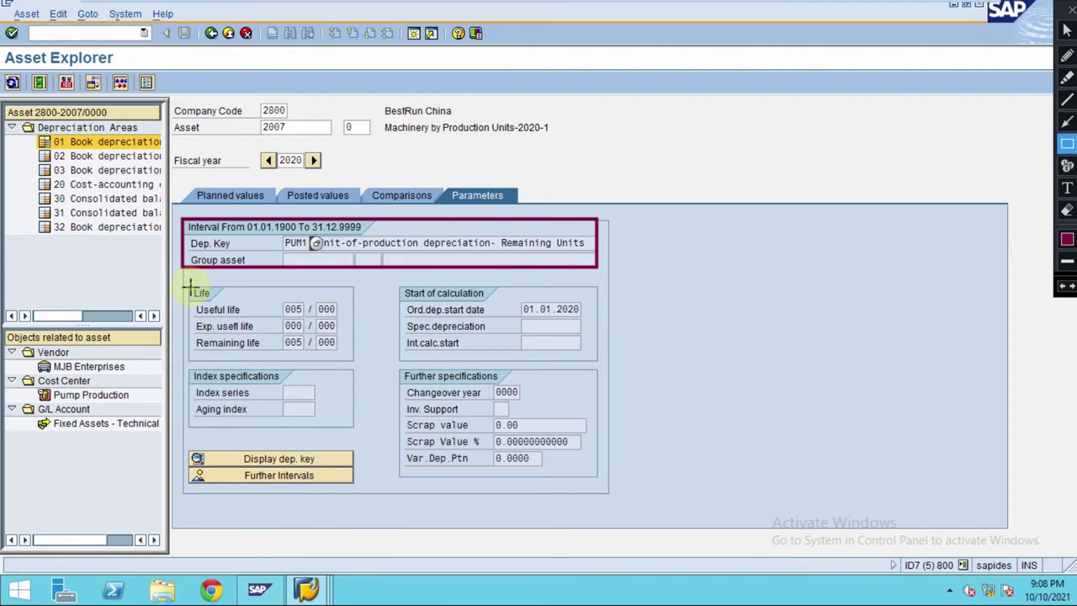
{"action": "left_click_drag", "start_coordinate": [190, 287], "coordinate": [308, 317]}
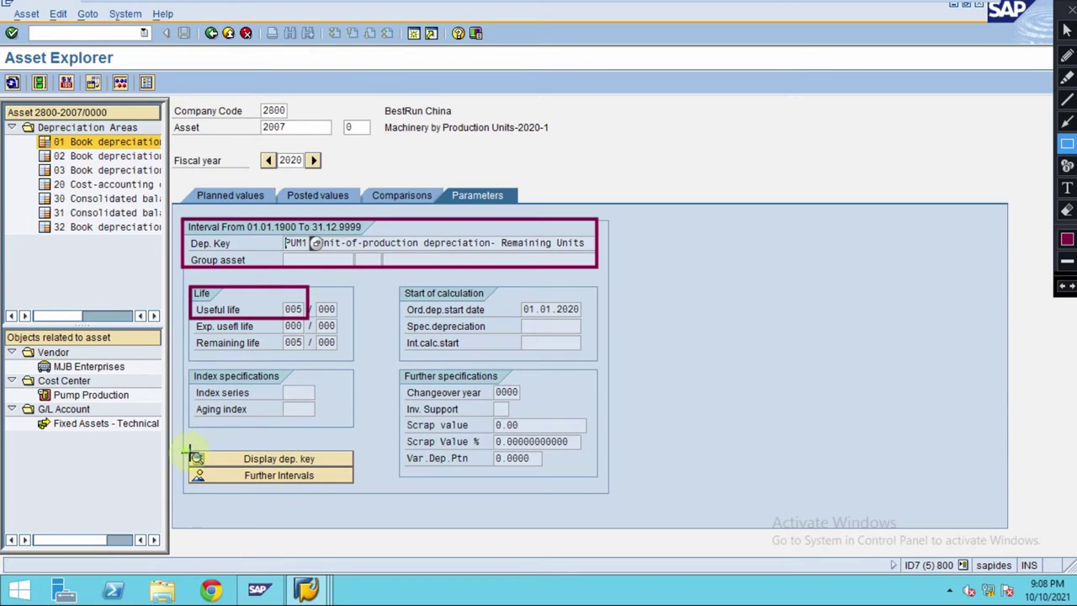
- Outline the depreciation key display option with a rectangle, and open the details of key PUM1 to examine its multi-level method
{"action": "left_click_drag", "start_coordinate": [188, 451], "coordinate": [359, 470]}
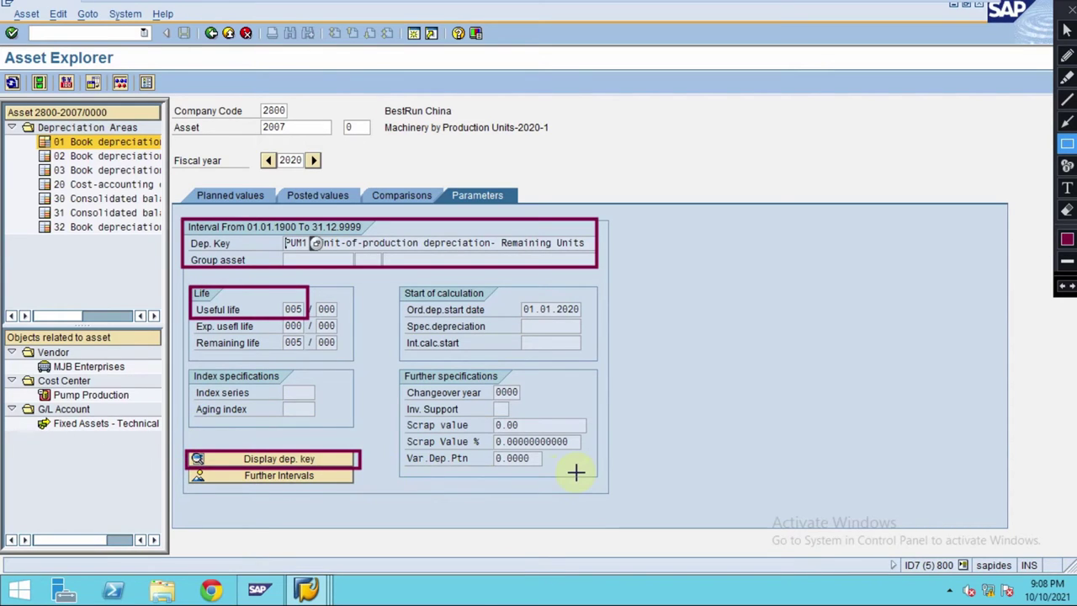
{"action": "key", "text": "Escape"}
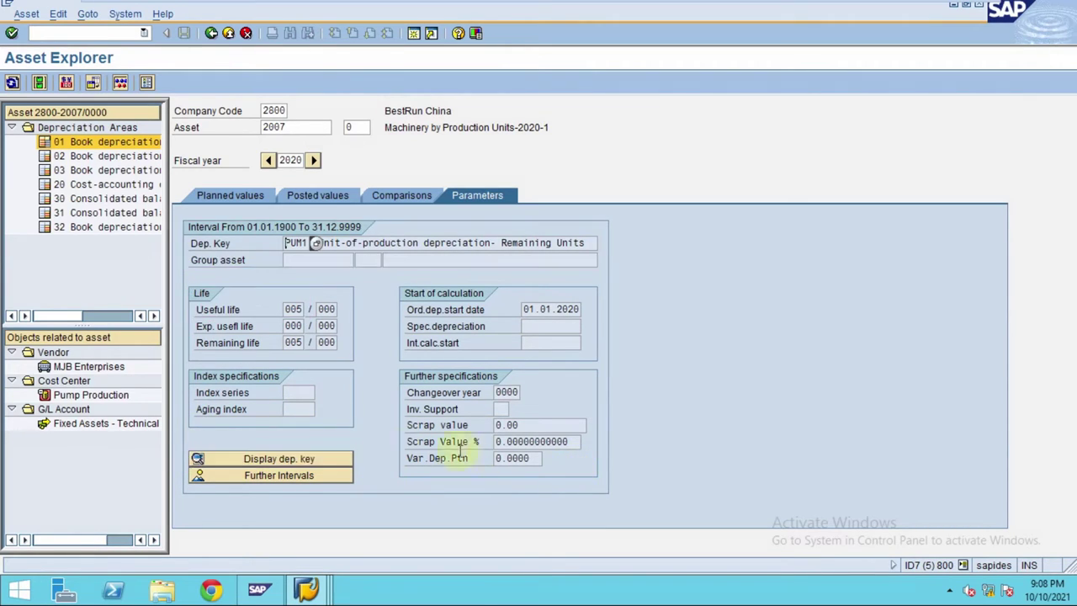
{"action": "left_click", "coordinate": [304, 461]}
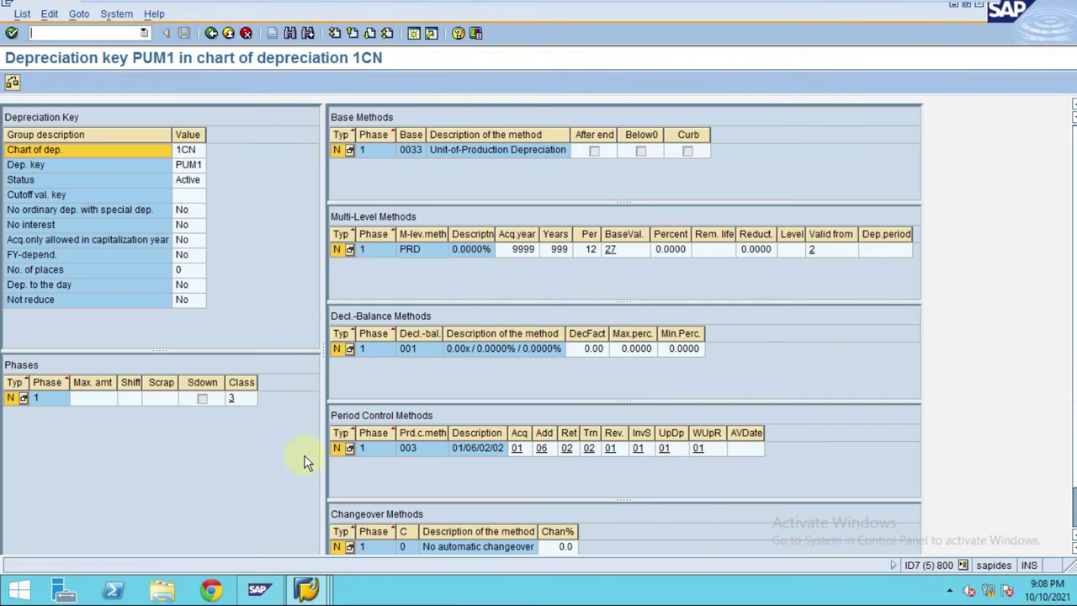
{"action": "left_click", "coordinate": [525, 249]}
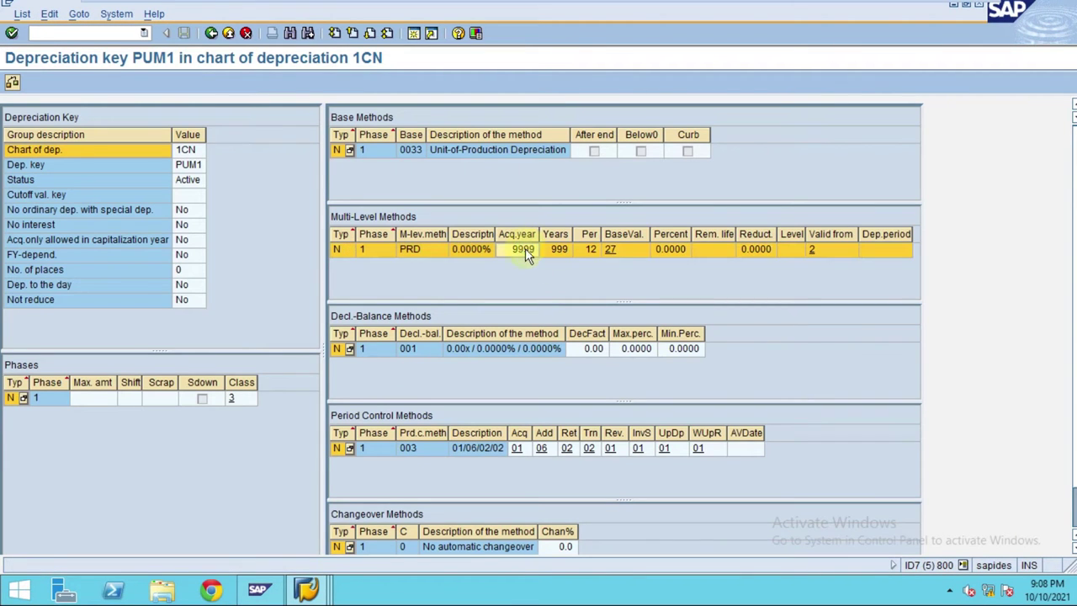
{"action": "left_click_drag", "start_coordinate": [322, 266], "coordinate": [271, 264]}
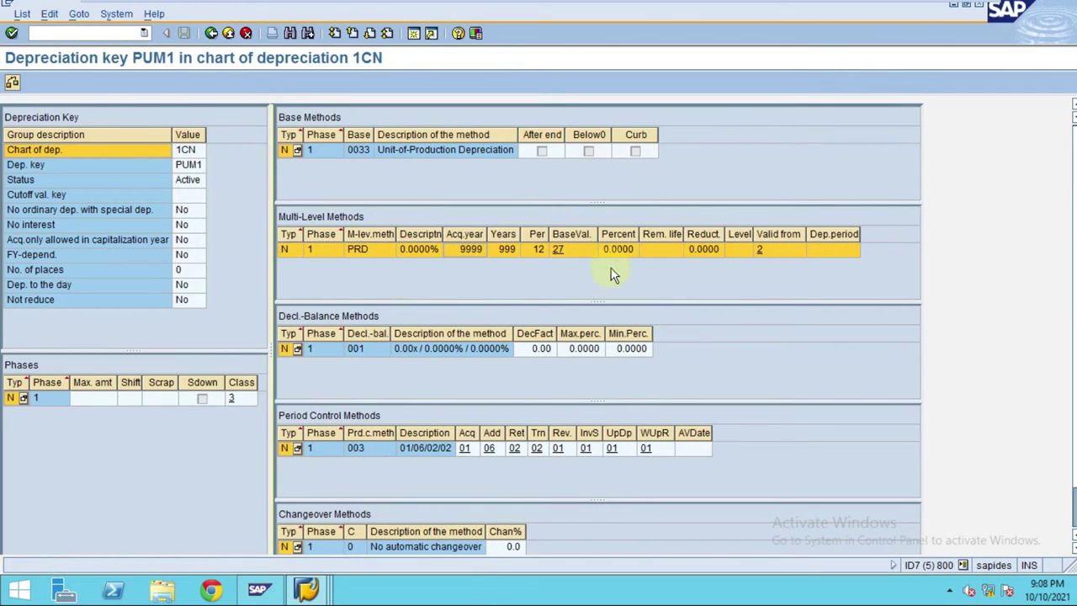
{"action": "left_click", "coordinate": [613, 275]}
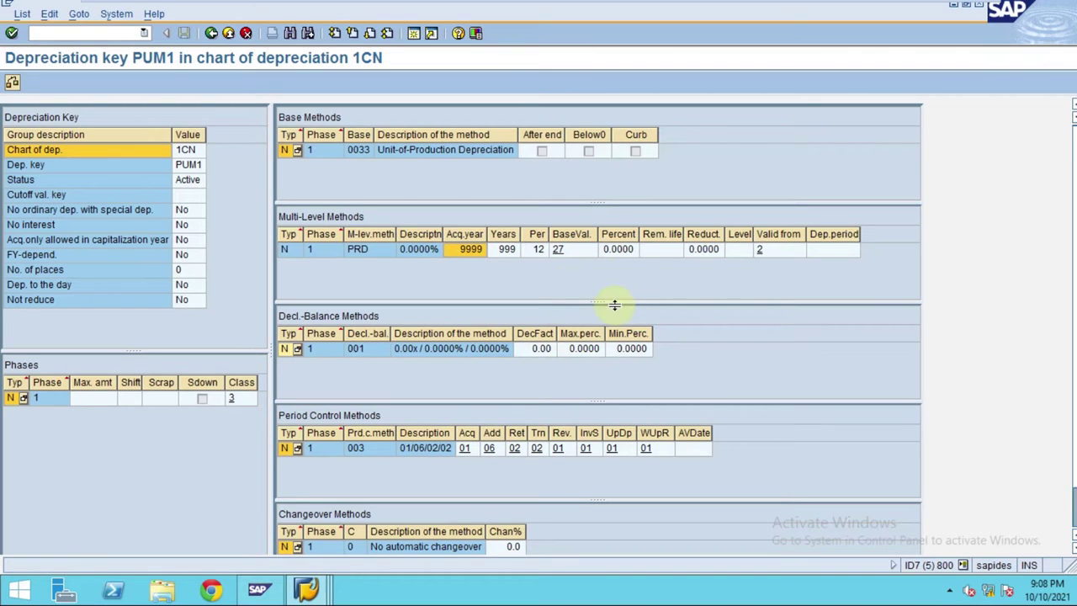
- Return to the asset's values and compare book depreciation for 2020 to 2025, checking the ordinary depreciation for 2020
{"action": "left_click", "coordinate": [214, 32]}
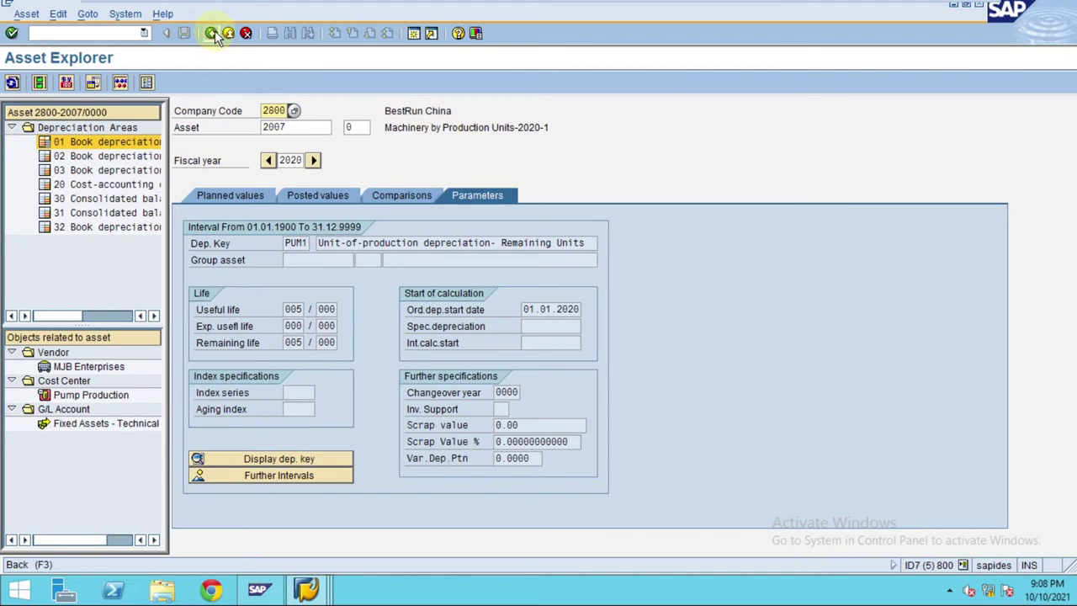
{"action": "left_click", "coordinate": [397, 195]}
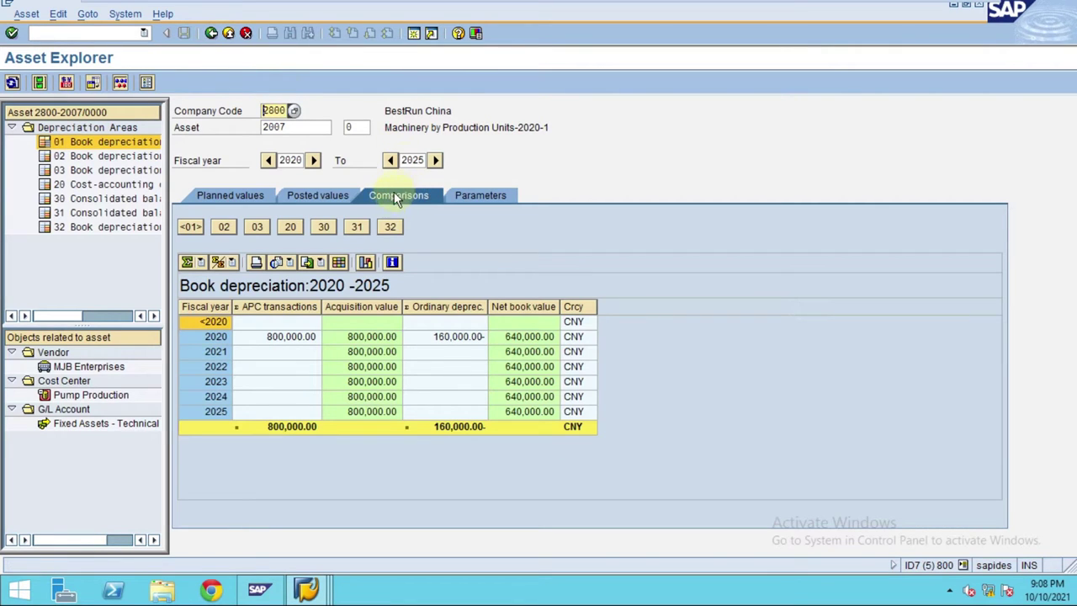
{"action": "left_click", "coordinate": [446, 337]}
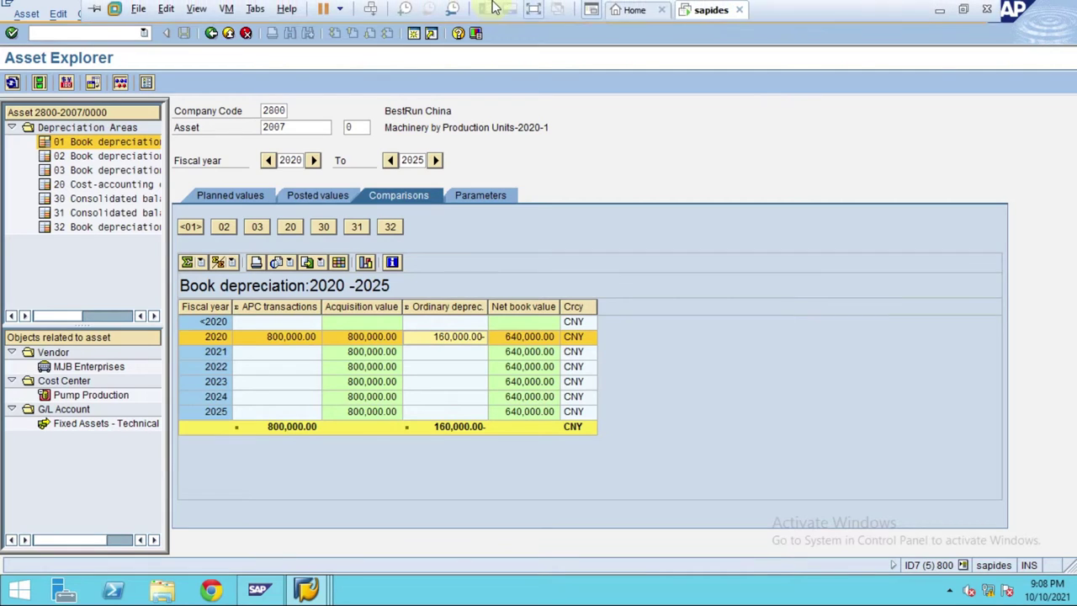
- Switch to the Excel workbook and check Year 1's planned units and yearly depreciation charge on the PRD Units sheet
{"action": "left_click", "coordinate": [535, 12]}
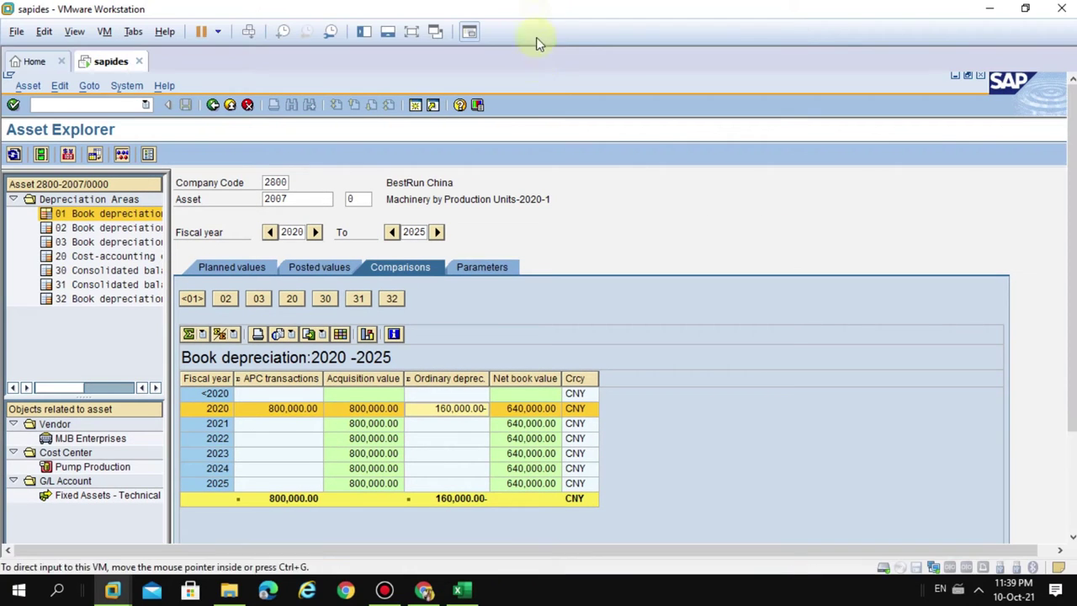
{"action": "left_click", "coordinate": [469, 592]}
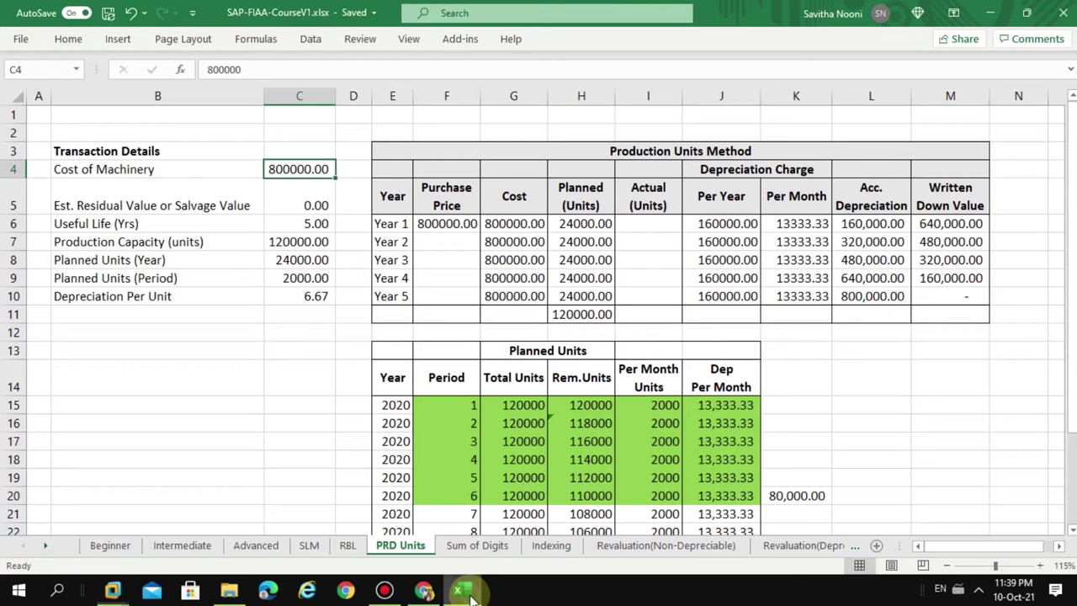
{"action": "left_click", "coordinate": [592, 460]}
{"action": "left_click", "coordinate": [584, 224]}
{"action": "left_click", "coordinate": [721, 224]}
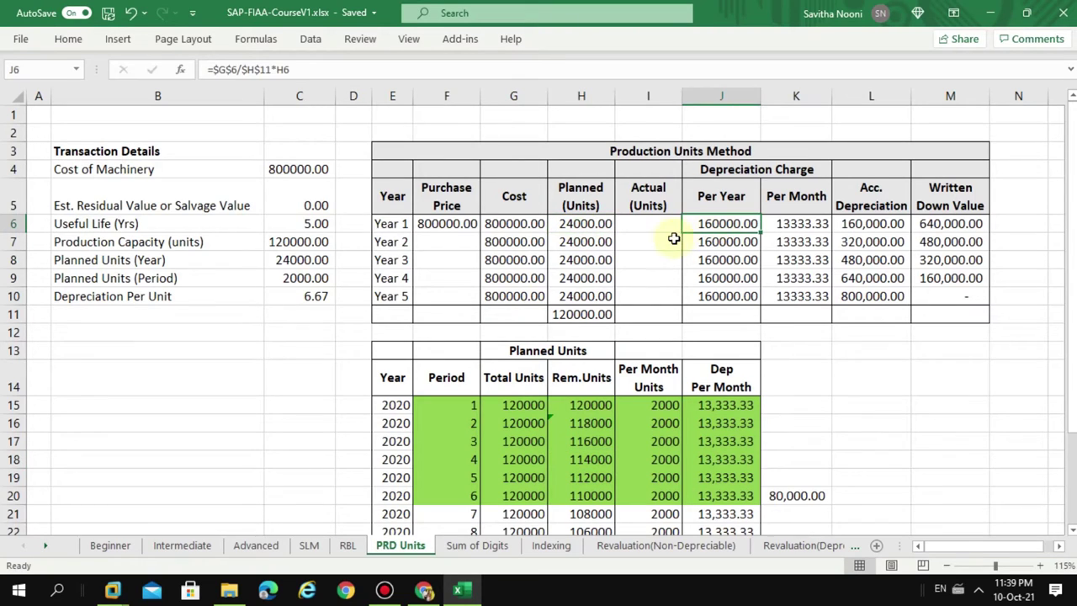
- Compare the 2020 period rows of the planned units table with the Year 1 and Year 2 rows of the yearly table
{"action": "scroll", "coordinate": [457, 366], "scroll_direction": "down", "scroll_amount": 2}
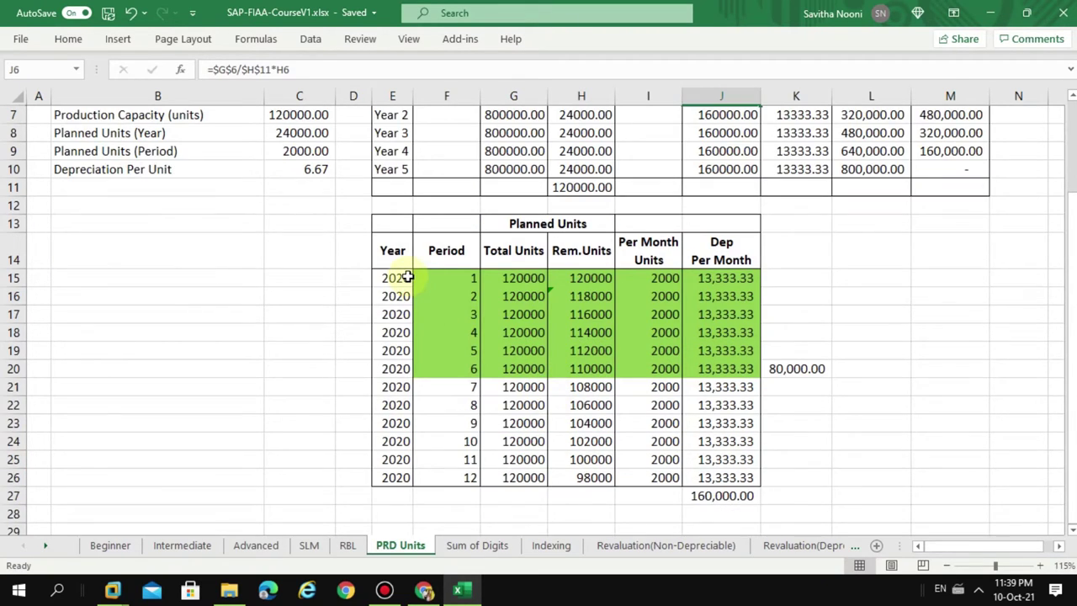
{"action": "left_click_drag", "start_coordinate": [409, 277], "coordinate": [392, 405]}
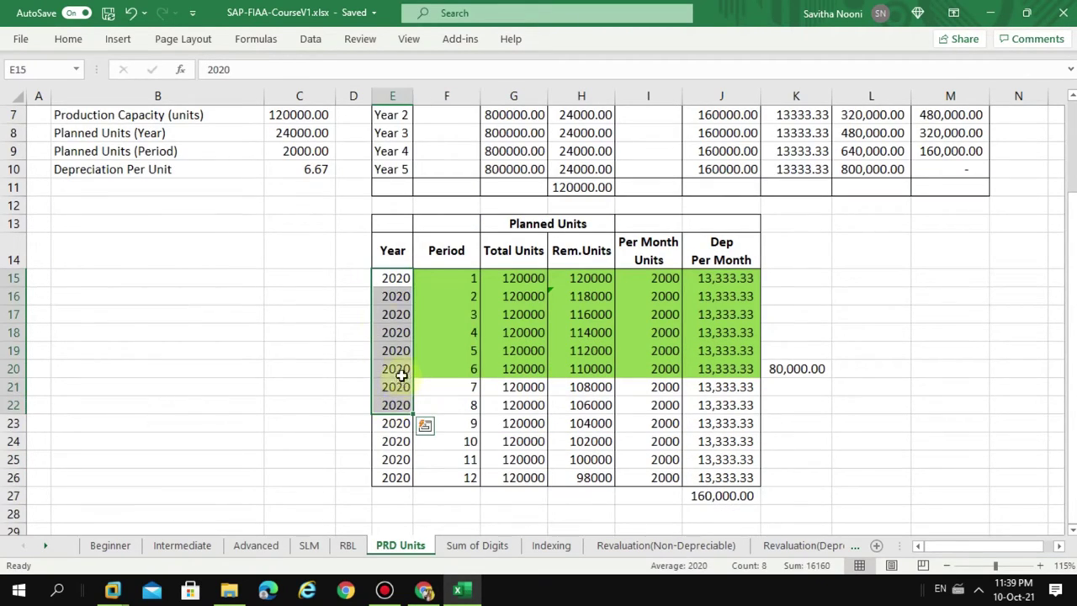
{"action": "scroll", "coordinate": [386, 260], "scroll_direction": "up", "scroll_amount": 2}
{"action": "left_click", "coordinate": [387, 239]}
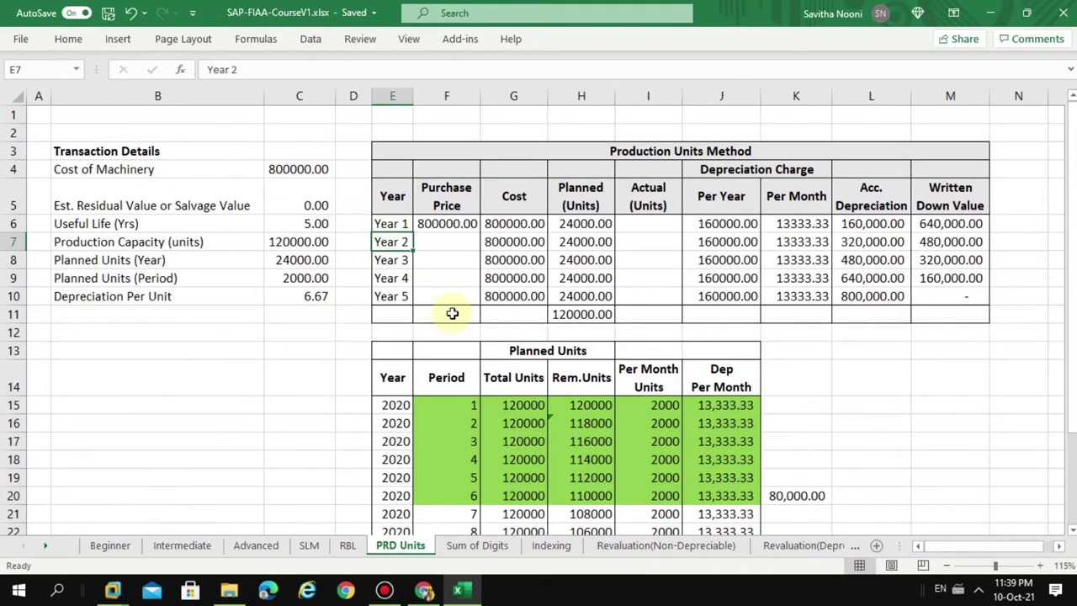
{"action": "left_click", "coordinate": [392, 226]}
{"action": "scroll", "coordinate": [459, 303], "scroll_direction": "down", "scroll_amount": 2}
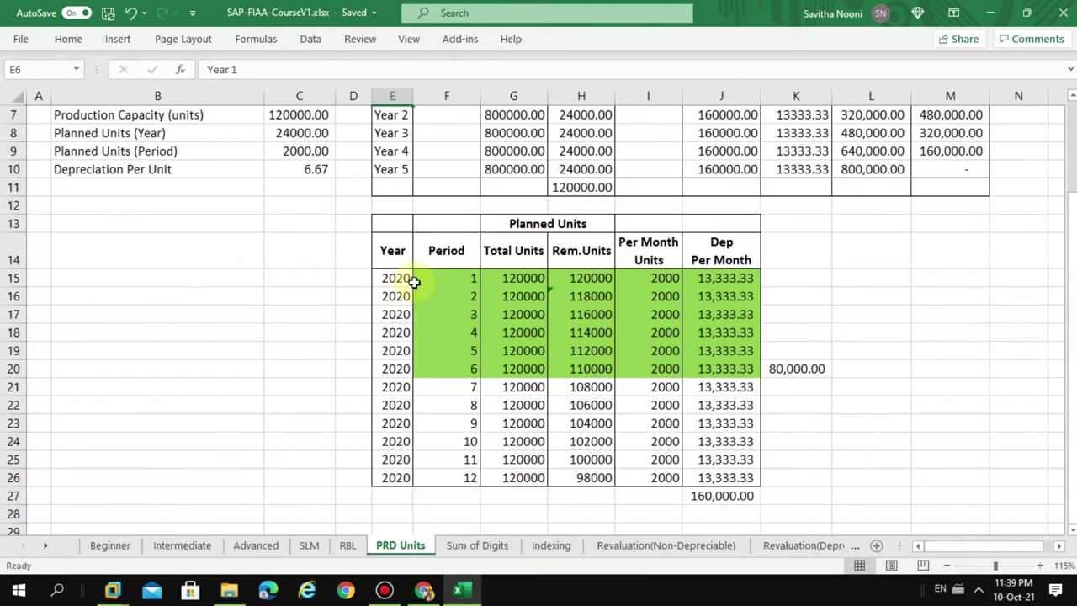
- Copy the twelve 2020 year cells E15:E26 below the planned units table, starting at cell E28
{"action": "left_click_drag", "start_coordinate": [405, 278], "coordinate": [397, 476]}
{"action": "key", "text": "ctrl+c"}
{"action": "scroll", "coordinate": [400, 463], "scroll_direction": "down", "scroll_amount": 3}
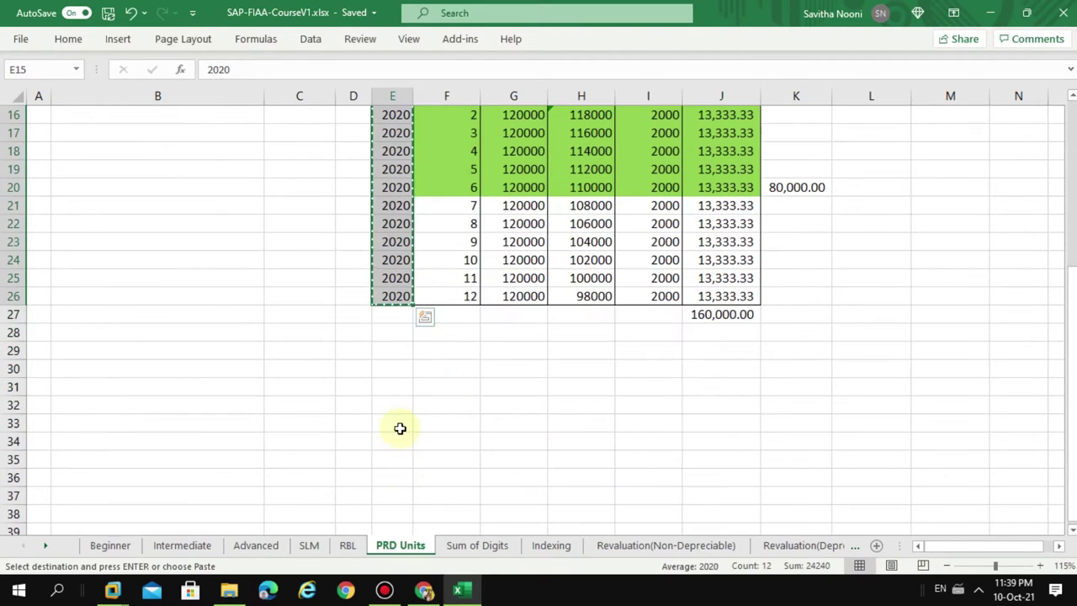
{"action": "left_click", "coordinate": [397, 337]}
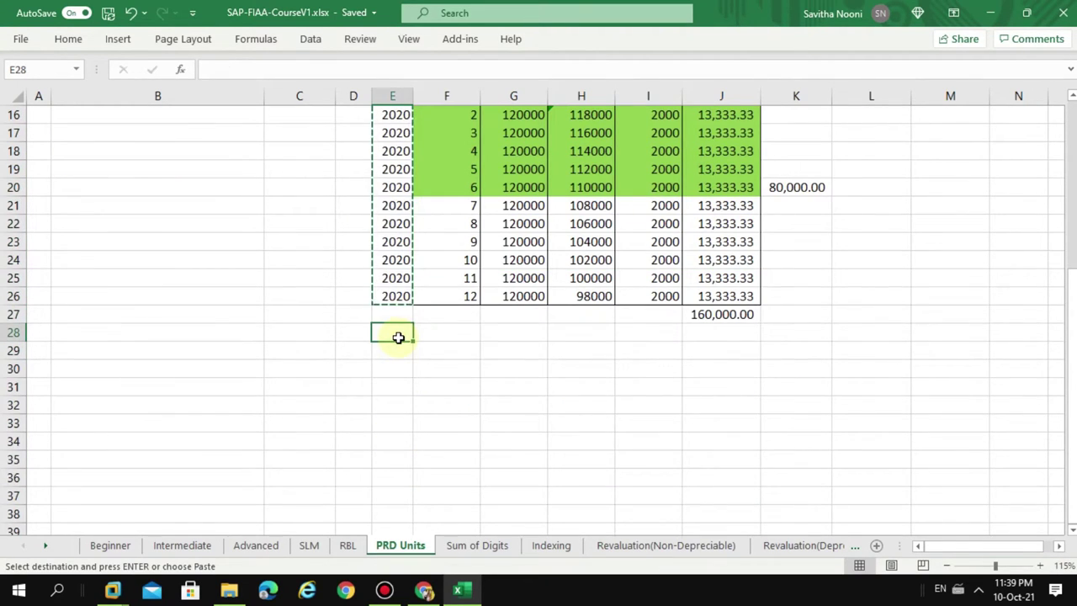
{"action": "key", "text": "ctrl+v"}
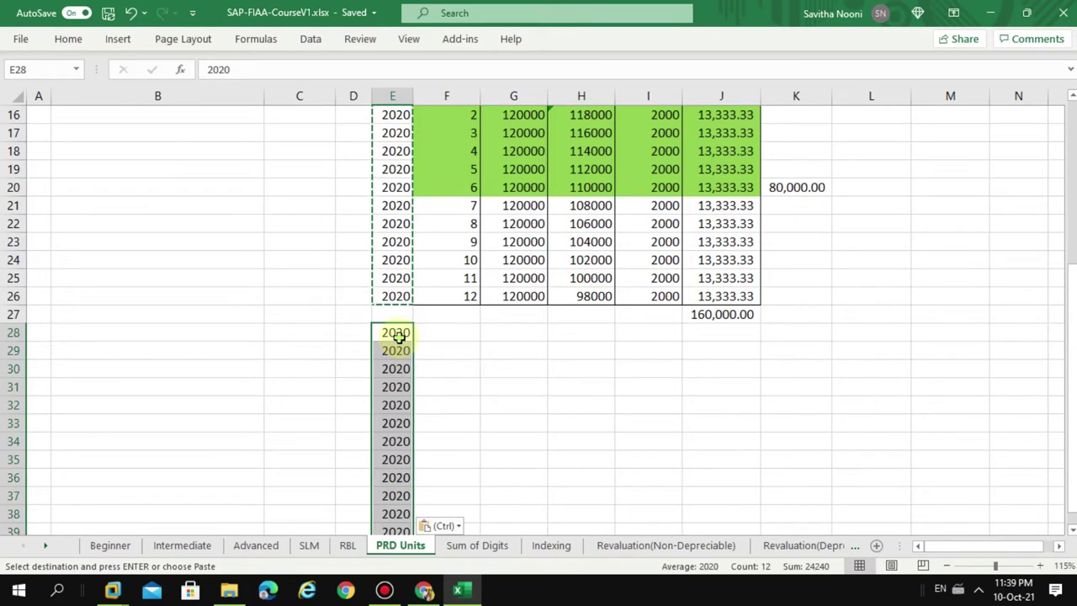
- Change the year in cell E28 to 2021 and copy it over the remaining pasted year cells E29:E39
{"action": "left_click", "coordinate": [399, 336]}
{"action": "key", "text": "Escape"}
{"action": "key", "text": "BackSpace"}
{"action": "type", "text": "1"}
{"action": "key", "text": "Return"}
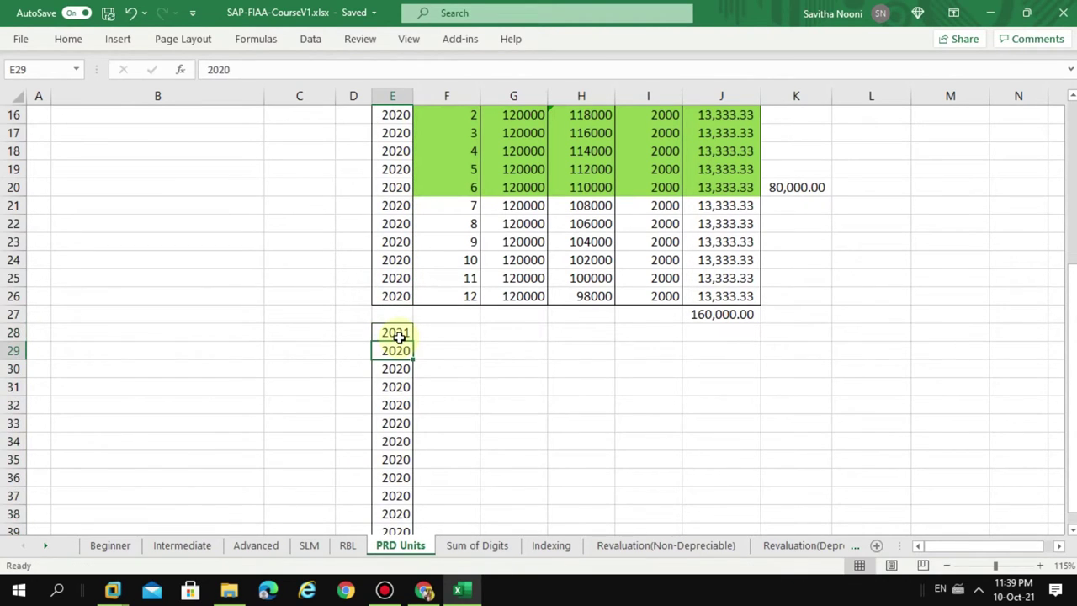
{"action": "left_click", "coordinate": [399, 336]}
{"action": "key", "text": "ctrl+c"}
{"action": "key", "text": "Down"}
{"action": "key", "text": "ctrl+shift+Down"}
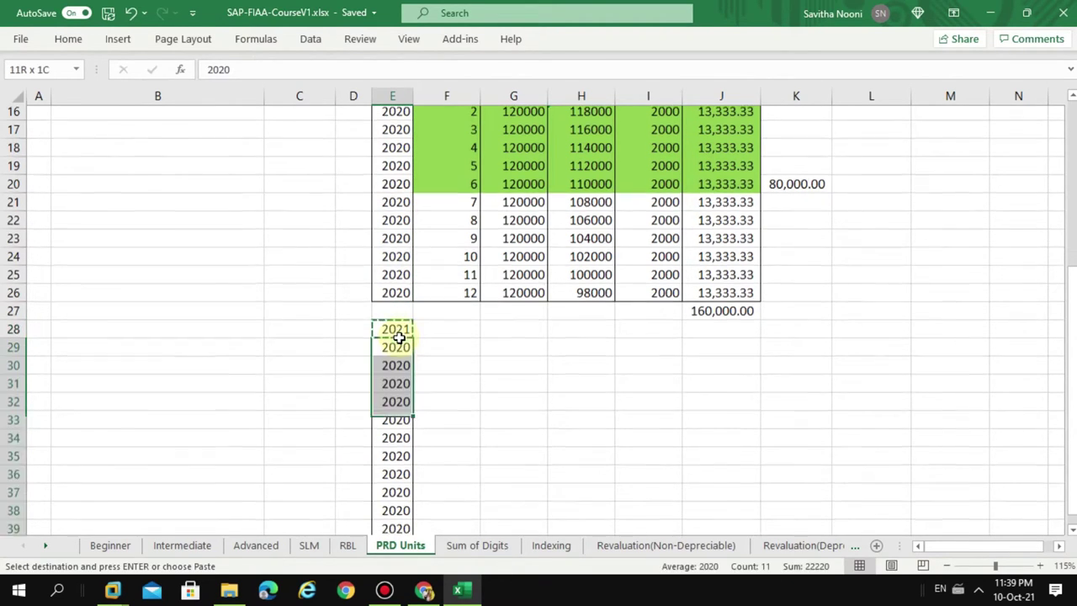
{"action": "key", "text": "ctrl+v"}
- Copy the 2020 period, total units, remaining units and per-month units in cells F15:I26
{"action": "scroll", "coordinate": [399, 336], "scroll_direction": "up", "scroll_amount": 4}
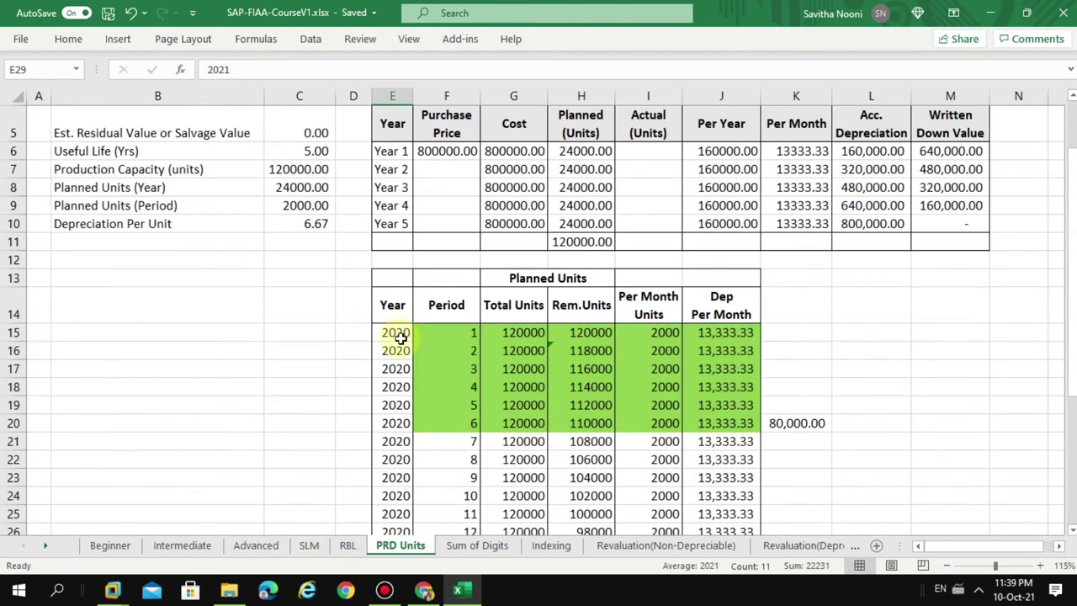
{"action": "left_click", "coordinate": [454, 333]}
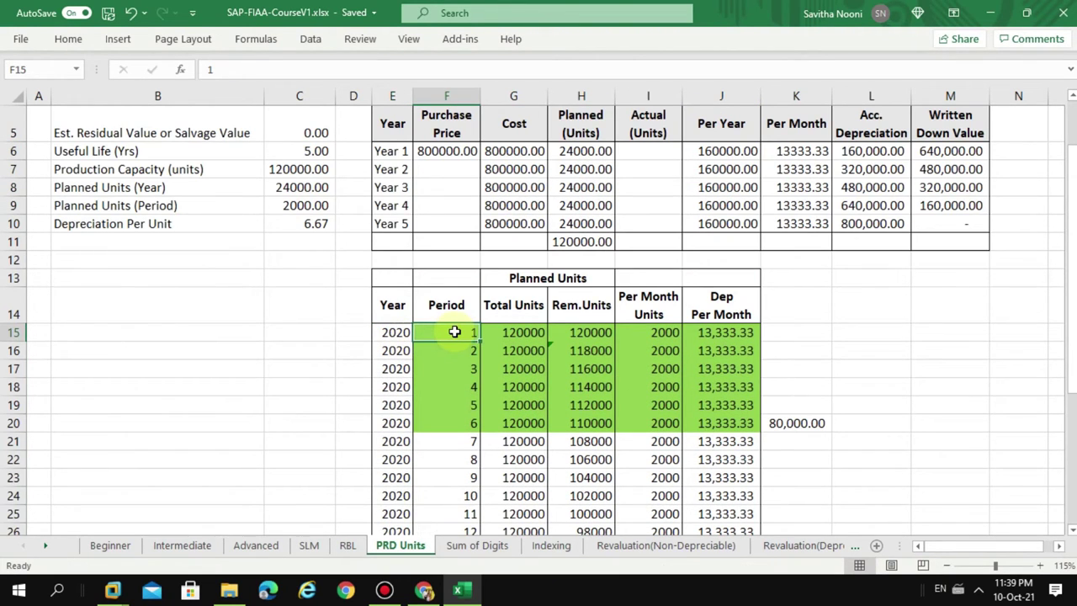
{"action": "key", "text": "ctrl+shift+Down"}
{"action": "key", "text": "shift+Right"}
{"action": "key", "text": "shift+Right"}
{"action": "key", "text": "shift+Right"}
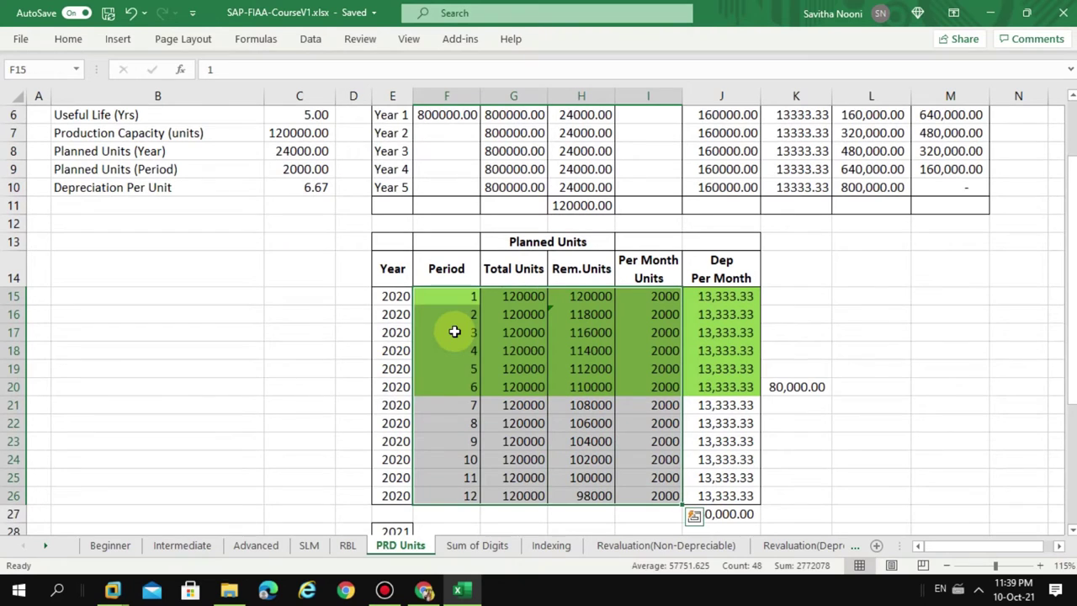
{"action": "key", "text": "ctrl+c"}
{"action": "key", "text": "Left"}
{"action": "key", "text": "ctrl+Down"}
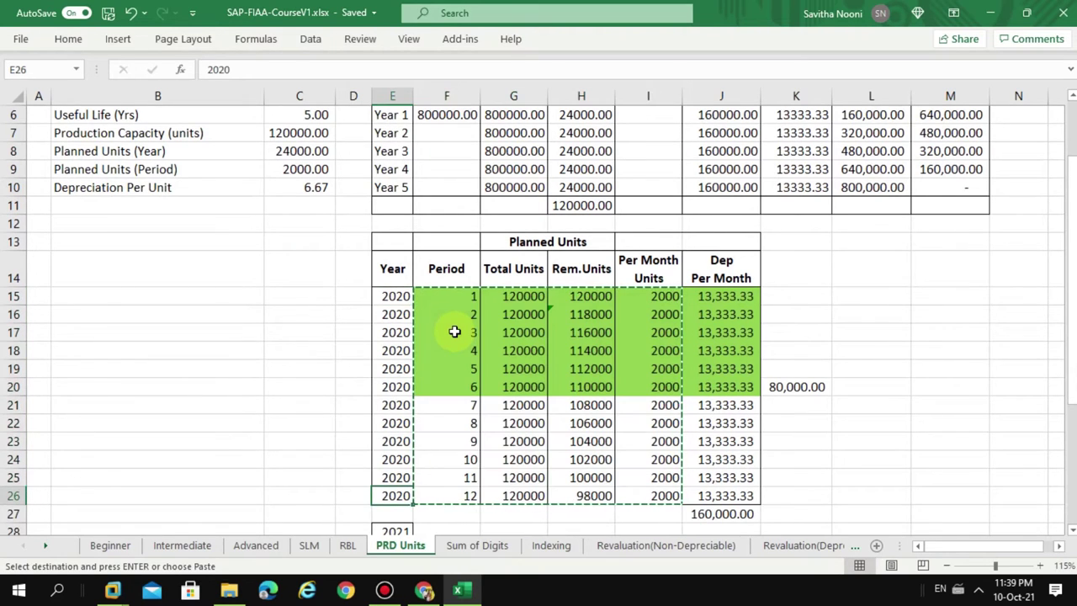
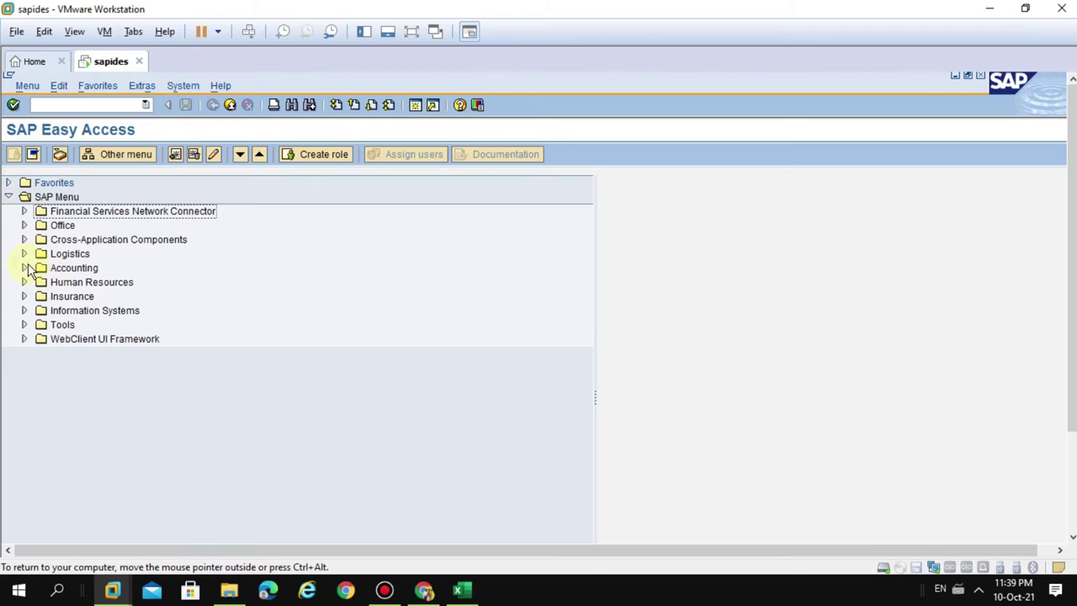
- Open Define Unit-of-Production Depreciation from the current settings of the Fixed Assets environment in the SAP menu
{"action": "left_click", "coordinate": [23, 268]}
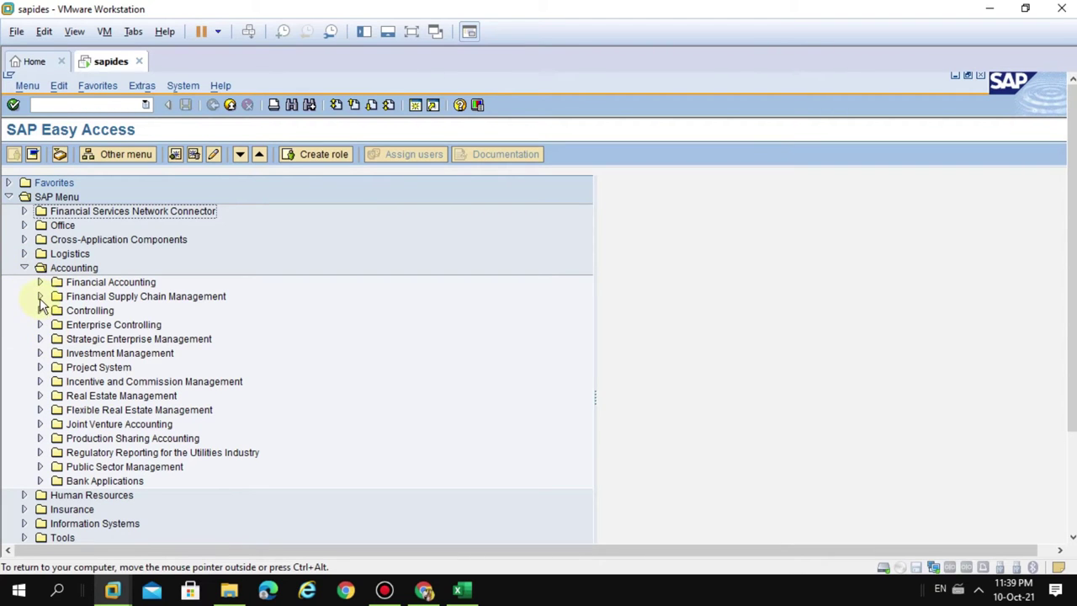
{"action": "left_click", "coordinate": [40, 283]}
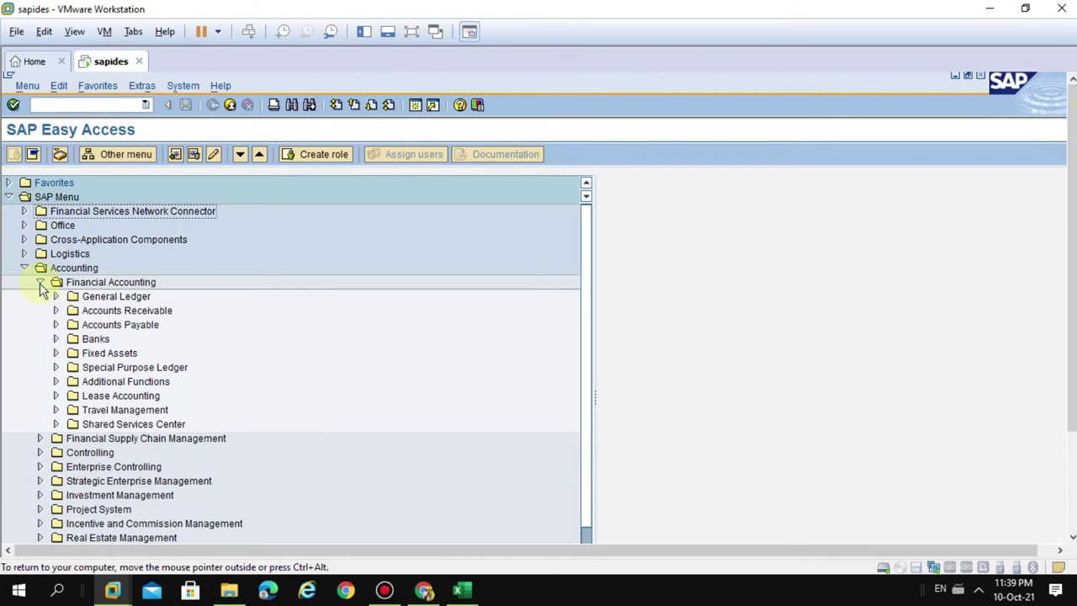
{"action": "left_click", "coordinate": [55, 354]}
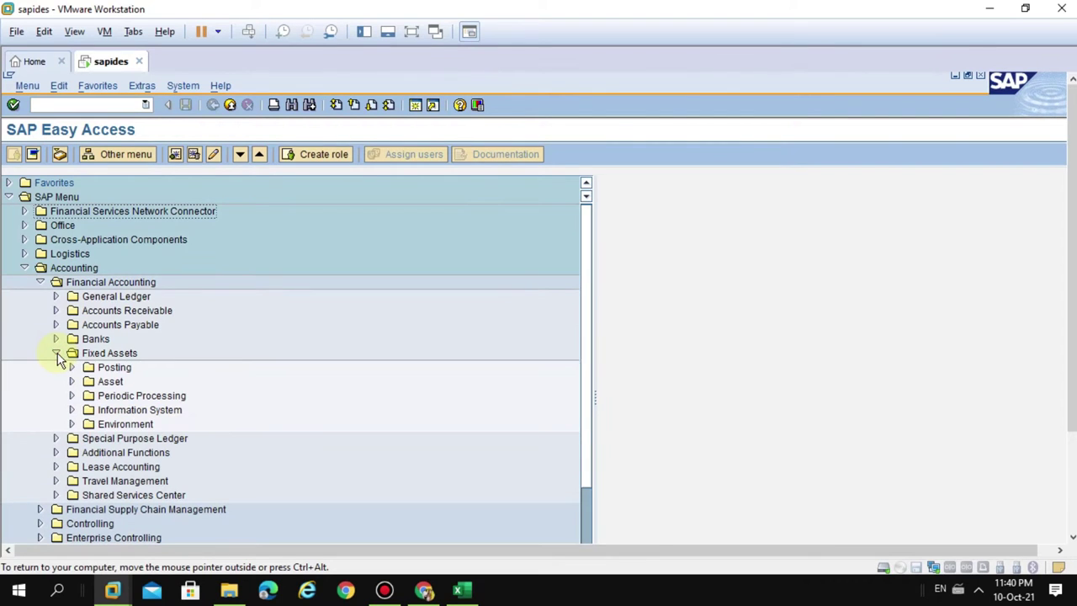
{"action": "left_click", "coordinate": [71, 424]}
{"action": "scroll", "coordinate": [84, 471], "scroll_direction": "down", "scroll_amount": 2}
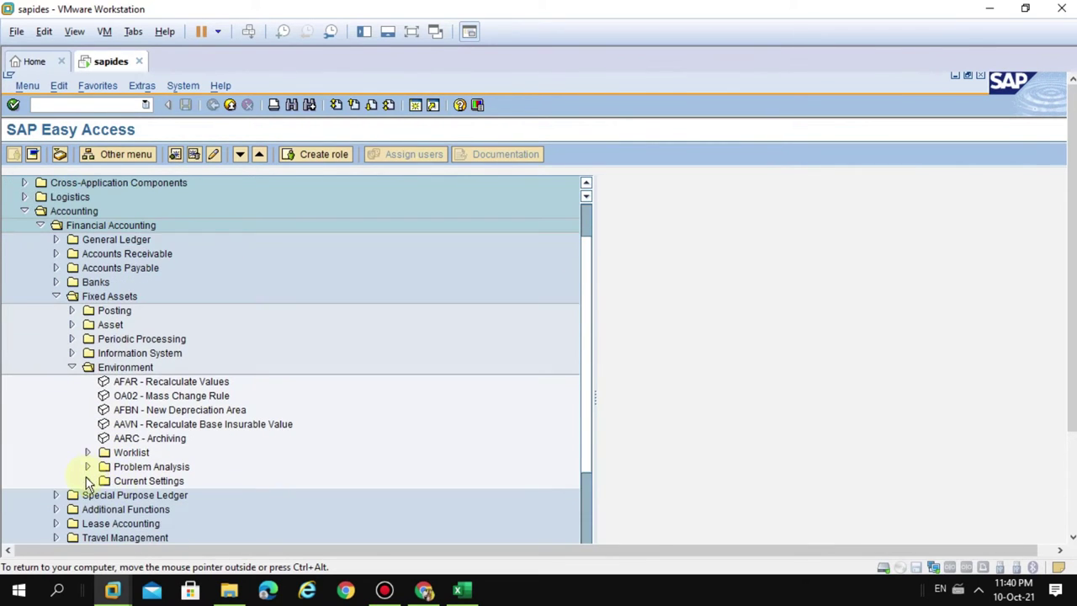
{"action": "left_click", "coordinate": [87, 481]}
{"action": "scroll", "coordinate": [227, 466], "scroll_direction": "down", "scroll_amount": 1}
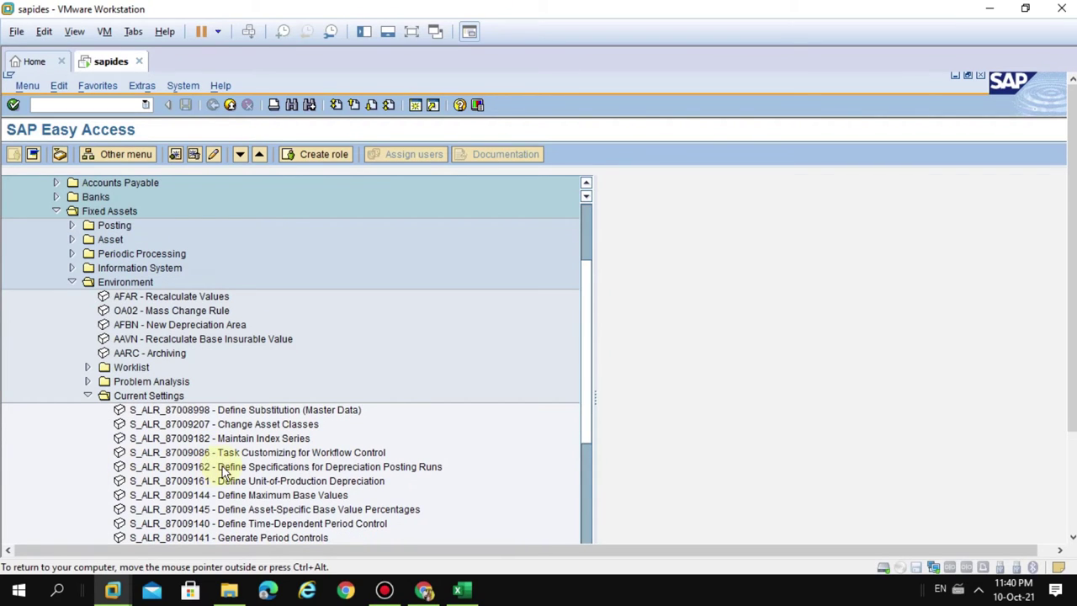
{"action": "left_click", "coordinate": [287, 482]}
{"action": "double_click", "coordinate": [269, 481]}
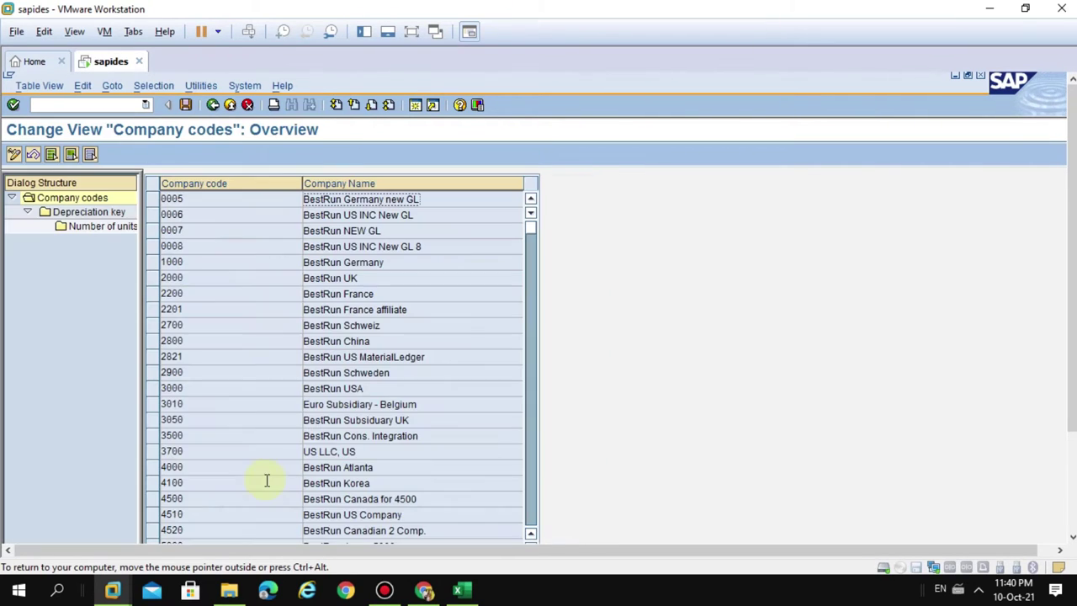
- Select company code 2800 and depreciation key PUM1, and display the key's number of units
{"action": "left_click", "coordinate": [154, 345]}
{"action": "double_click", "coordinate": [87, 213]}
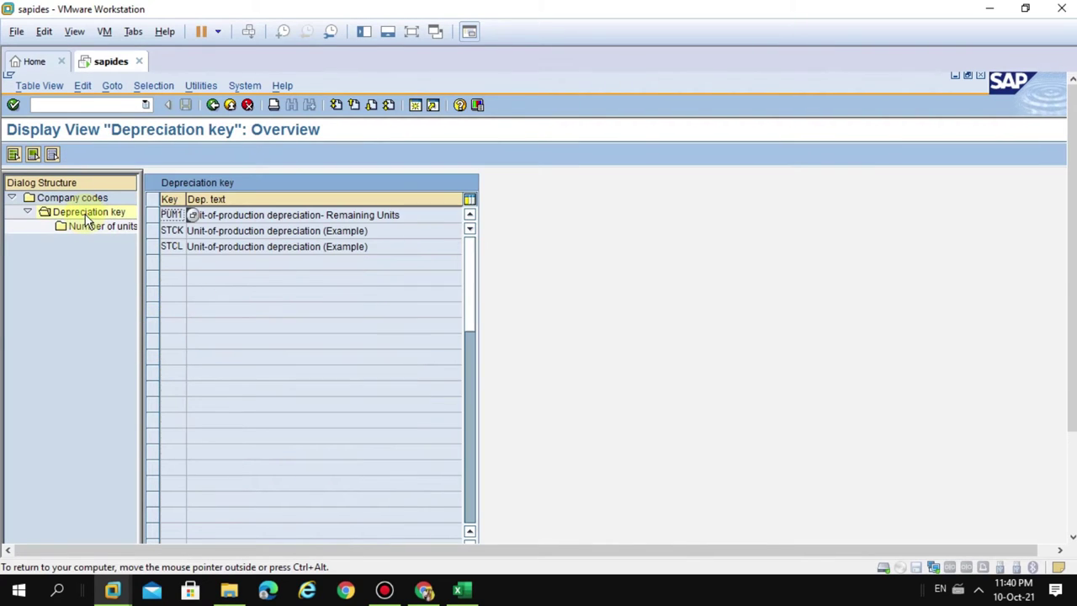
{"action": "left_click", "coordinate": [152, 215]}
{"action": "left_click", "coordinate": [119, 228]}
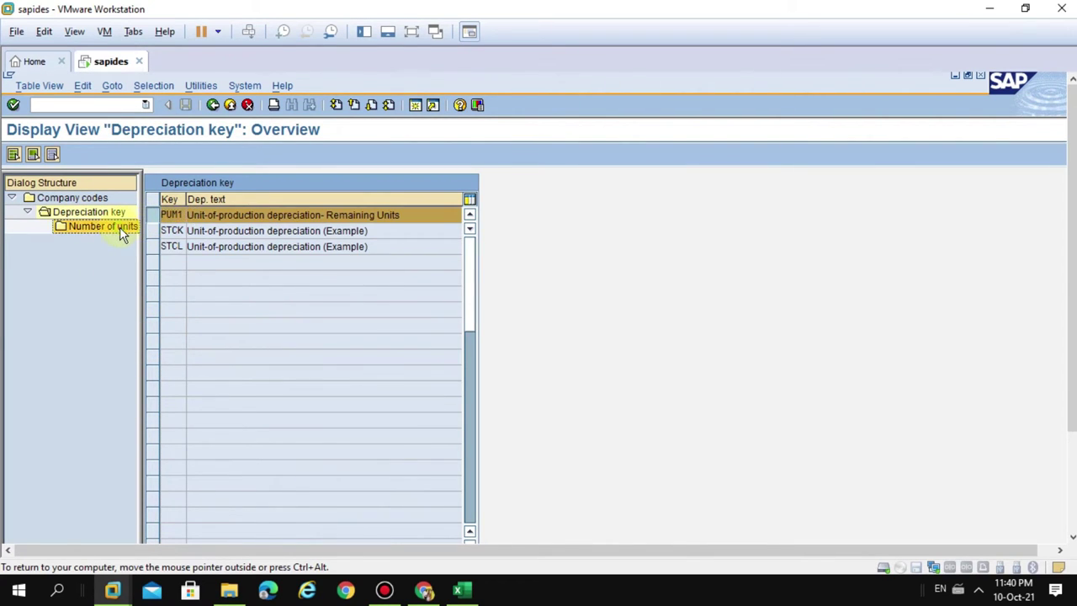
{"action": "double_click", "coordinate": [120, 226]}
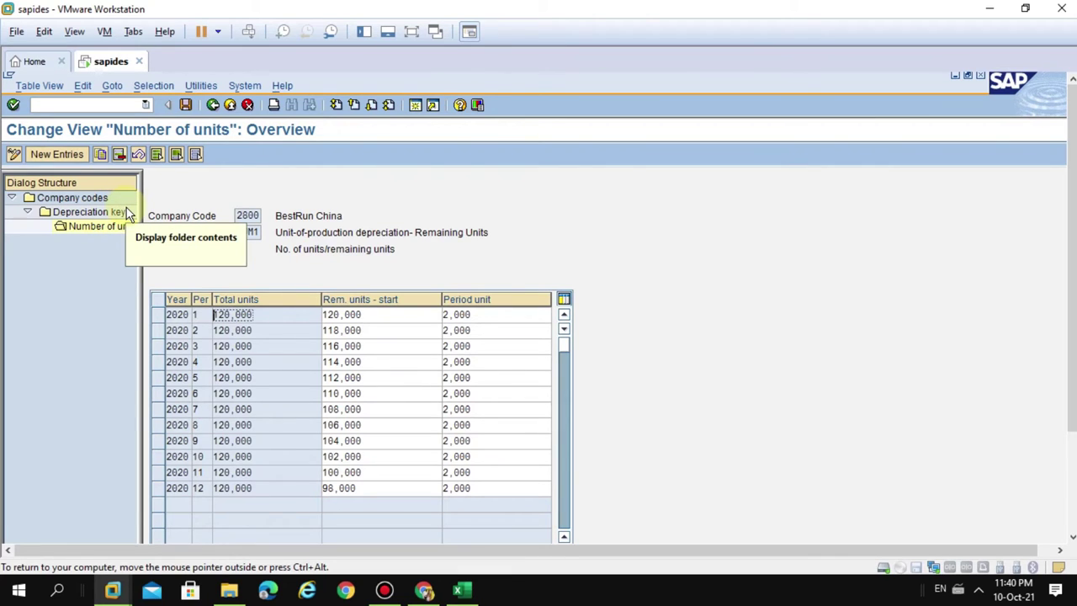
- Copy all twelve 2020 unit rows as new entries in SAP and replace their years with the 2021 values from Excel cells E28:E39
{"action": "left_click", "coordinate": [157, 155]}
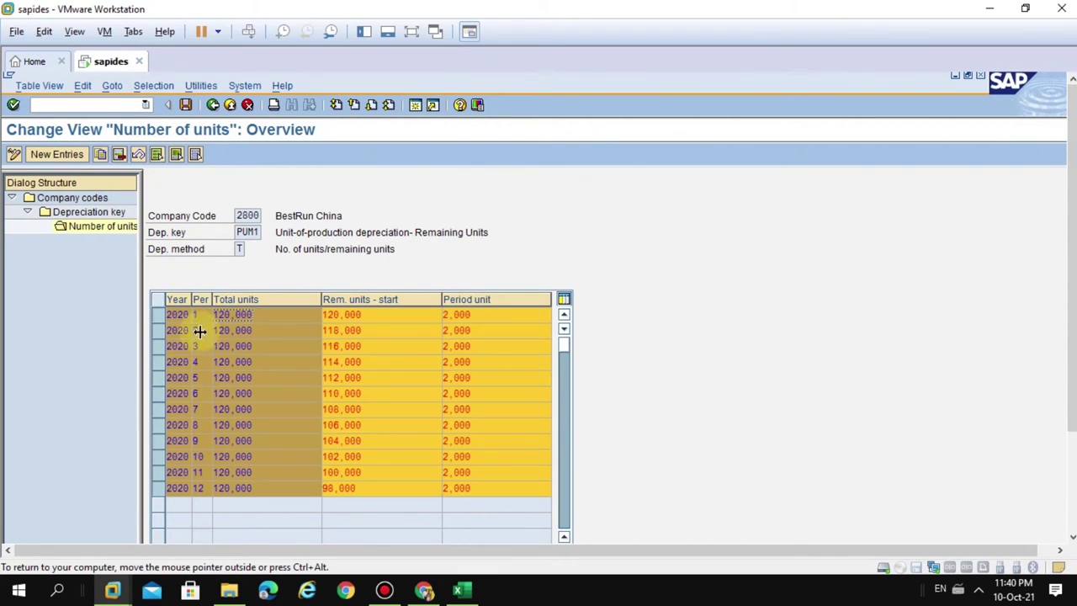
{"action": "left_click", "coordinate": [100, 155]}
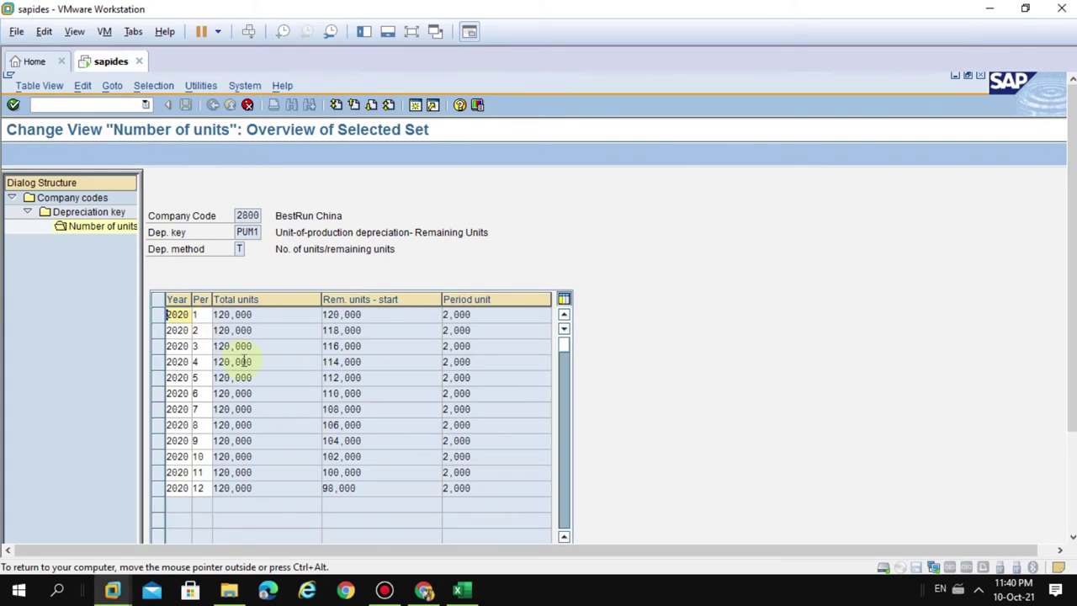
{"action": "left_click", "coordinate": [459, 591]}
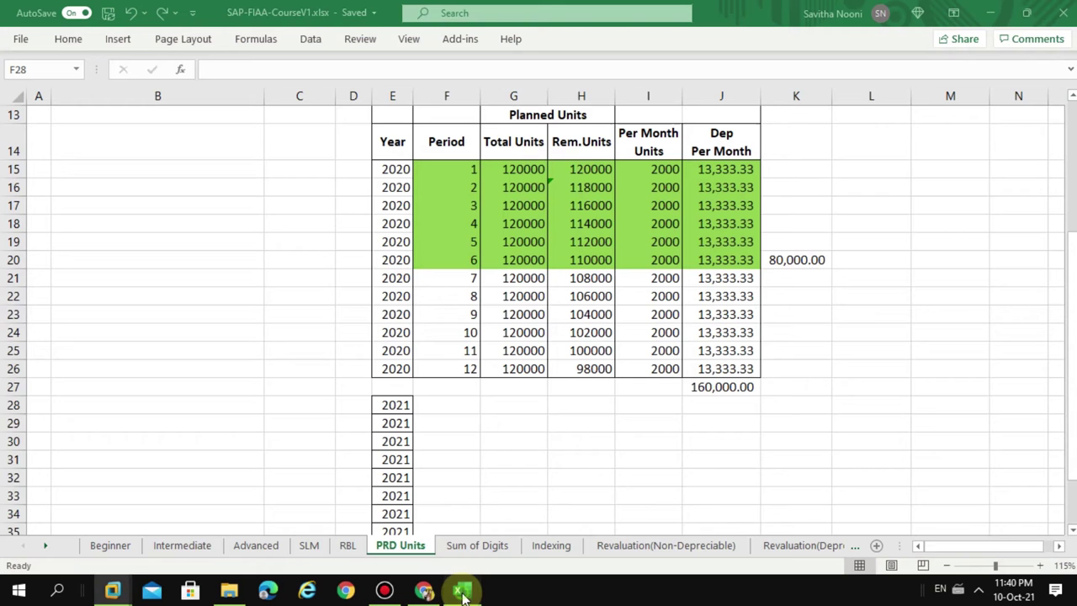
{"action": "left_click", "coordinate": [393, 406]}
{"action": "left_click_drag", "start_coordinate": [392, 406], "coordinate": [389, 514]}
{"action": "key", "text": "ctrl+c"}
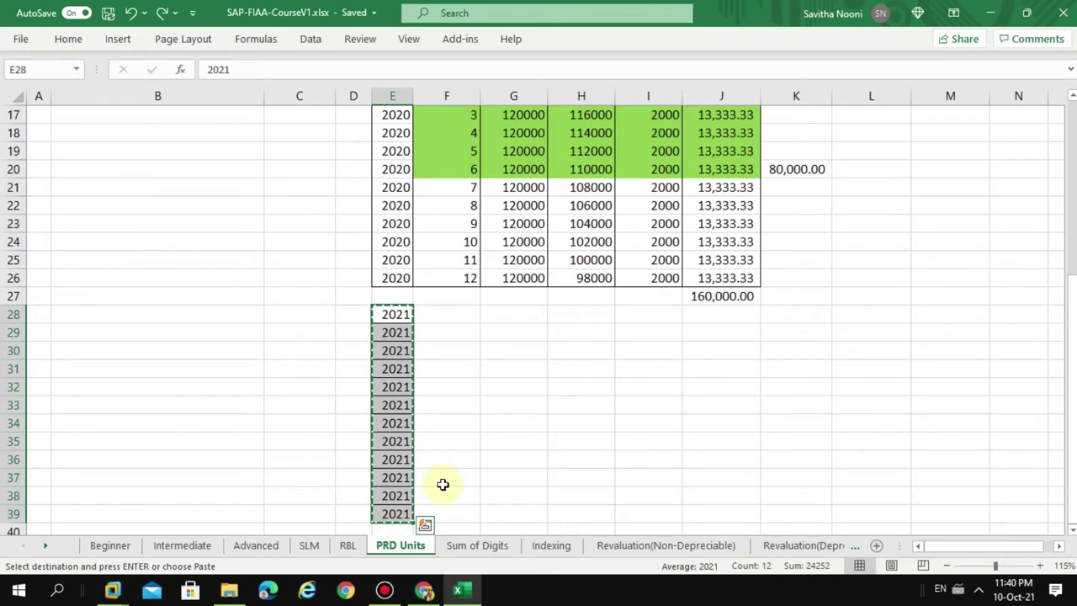
{"action": "key", "text": "alt+Tab"}
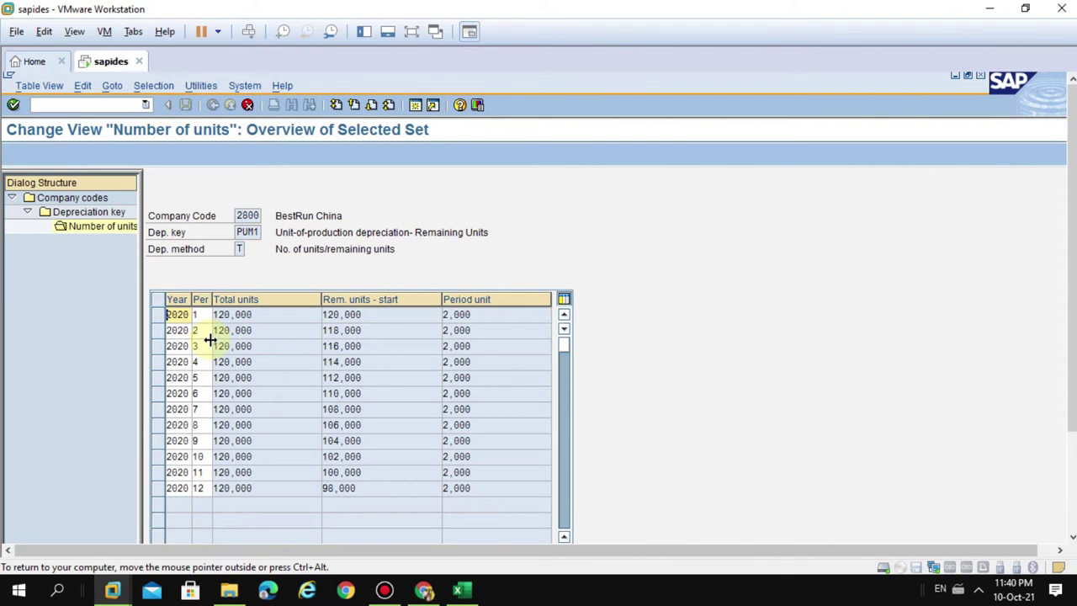
{"action": "key", "text": "ctrl+v"}
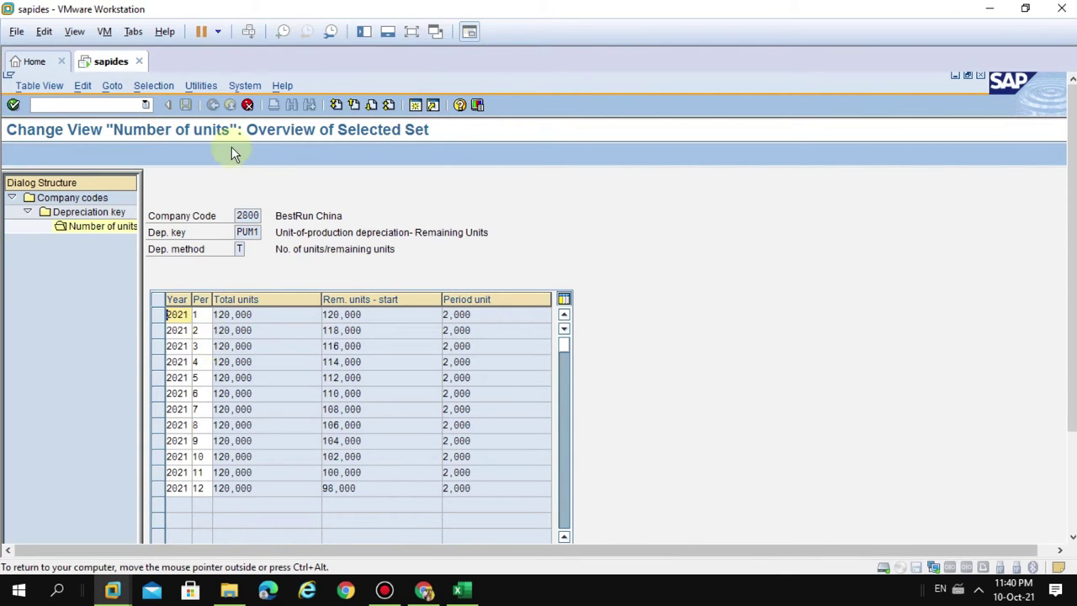
{"action": "key", "text": "Return"}
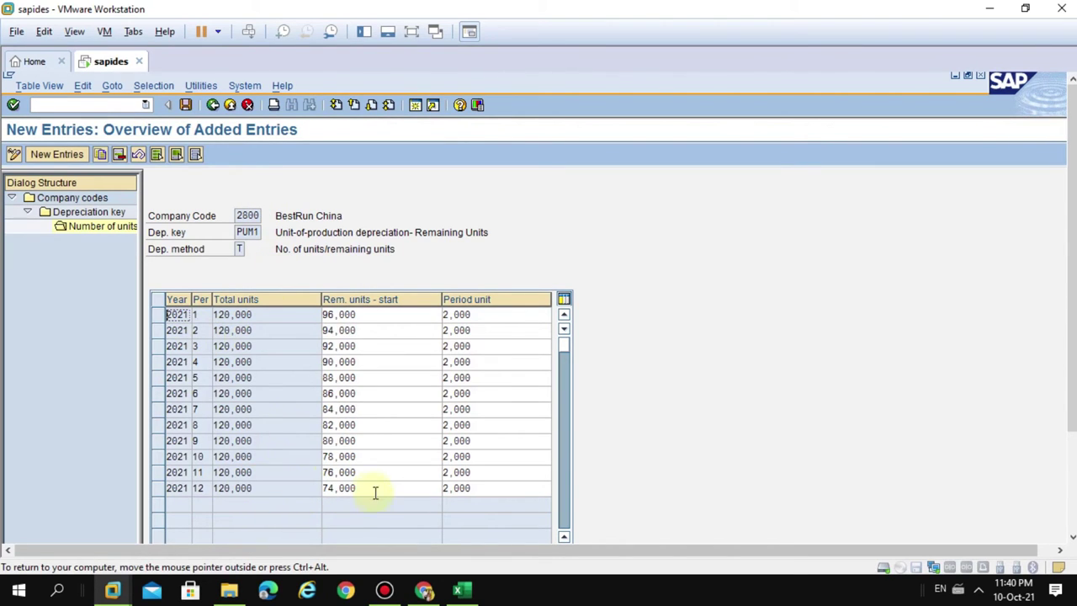
- Check the remaining and total units of the new 2021 rows and save the entries
{"action": "left_click", "coordinate": [368, 315]}
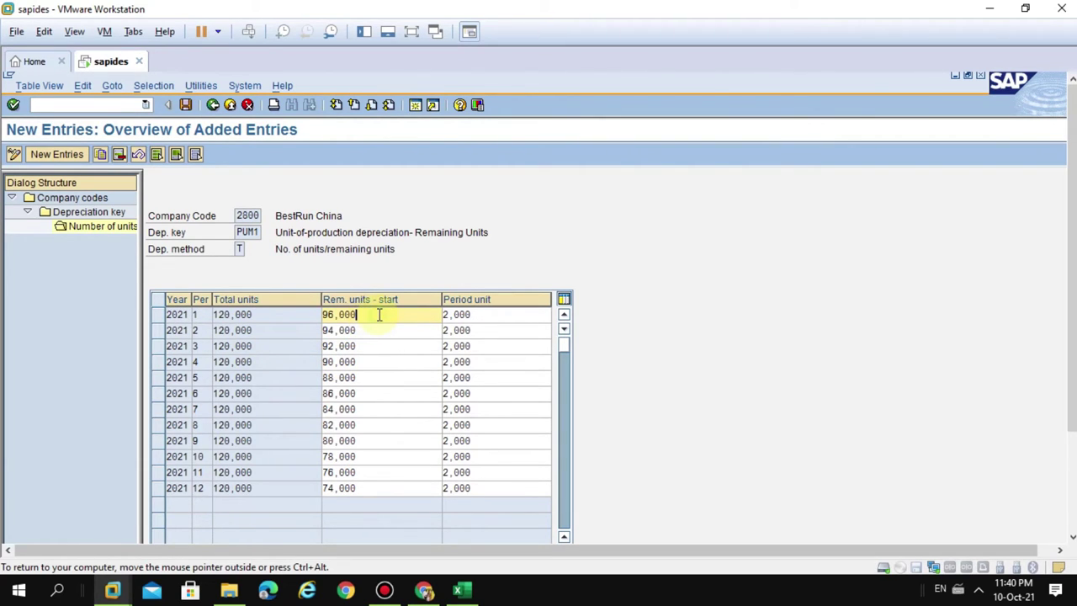
{"action": "left_click_drag", "start_coordinate": [379, 315], "coordinate": [312, 331]}
{"action": "left_click", "coordinate": [372, 329]}
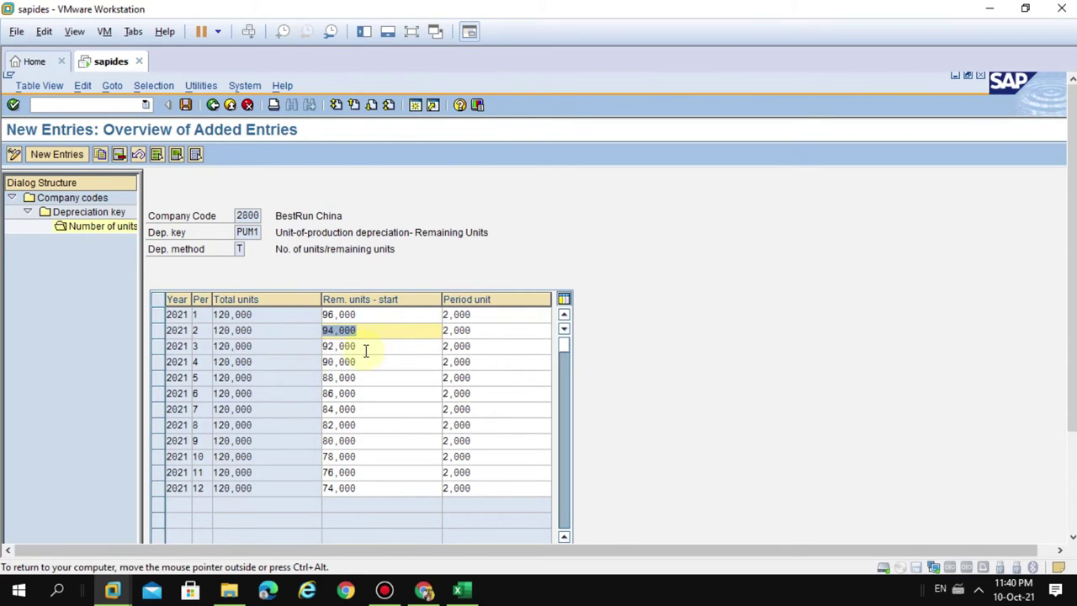
{"action": "left_click_drag", "start_coordinate": [366, 351], "coordinate": [312, 346]}
{"action": "left_click_drag", "start_coordinate": [391, 371], "coordinate": [214, 315]}
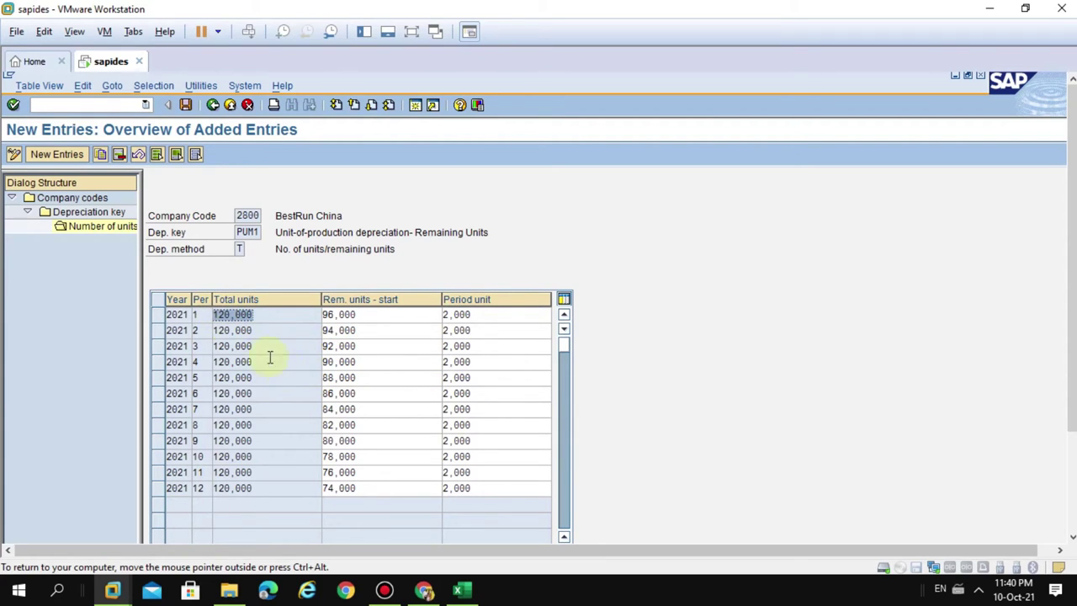
{"action": "left_click", "coordinate": [186, 104]}
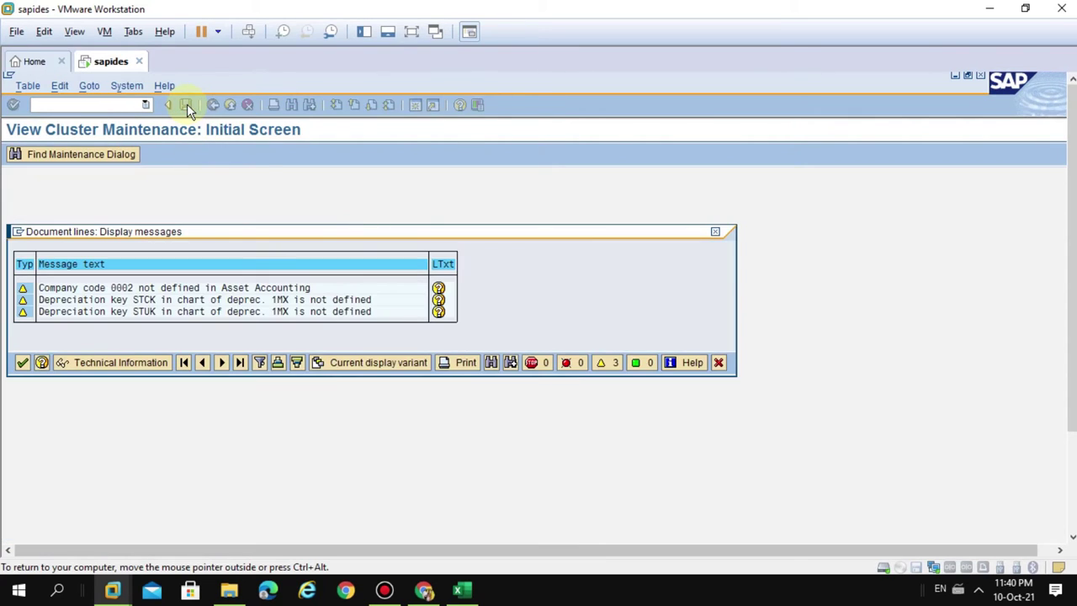
{"action": "left_click", "coordinate": [22, 363]}
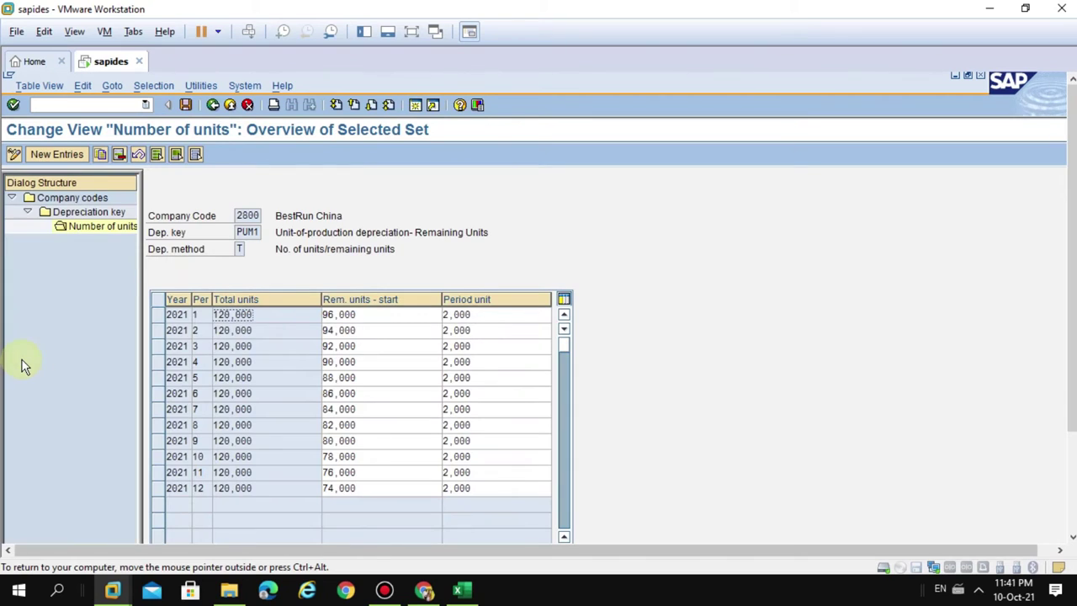
- Reopen the number of units for depreciation key PUM1 and check the remaining units from 2020 period 12 into 2021
{"action": "left_click", "coordinate": [214, 106]}
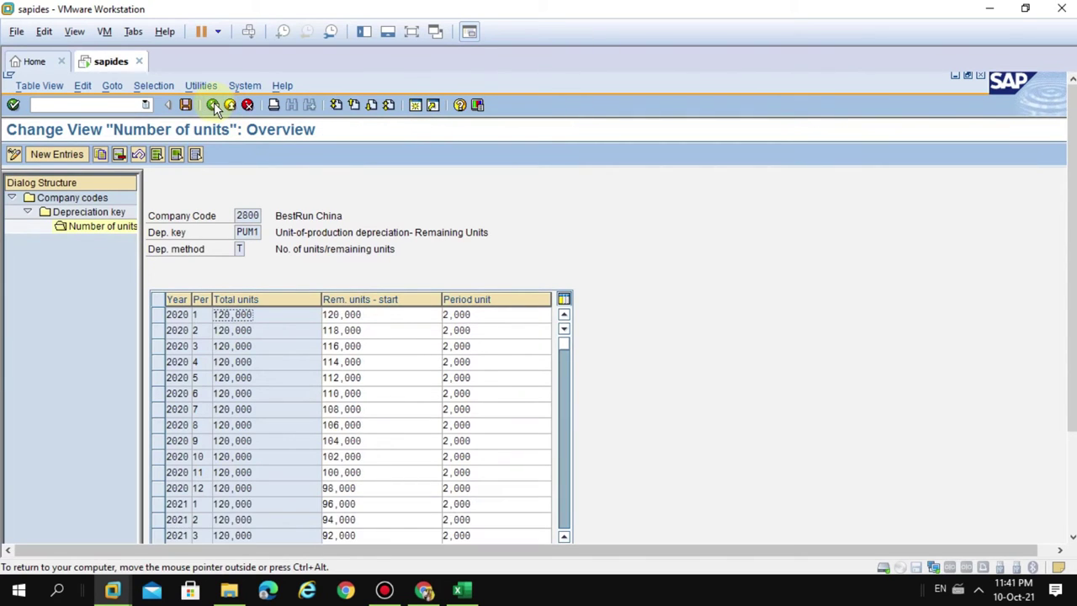
{"action": "left_click", "coordinate": [214, 106]}
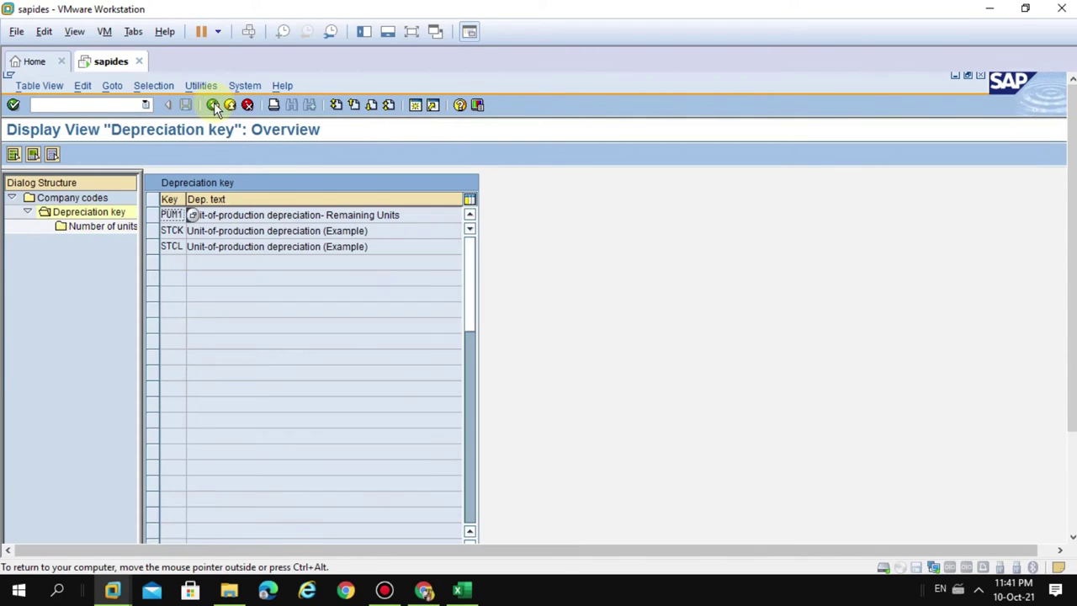
{"action": "left_click", "coordinate": [155, 215]}
{"action": "double_click", "coordinate": [132, 226]}
{"action": "scroll", "coordinate": [350, 378], "scroll_direction": "down", "scroll_amount": 1}
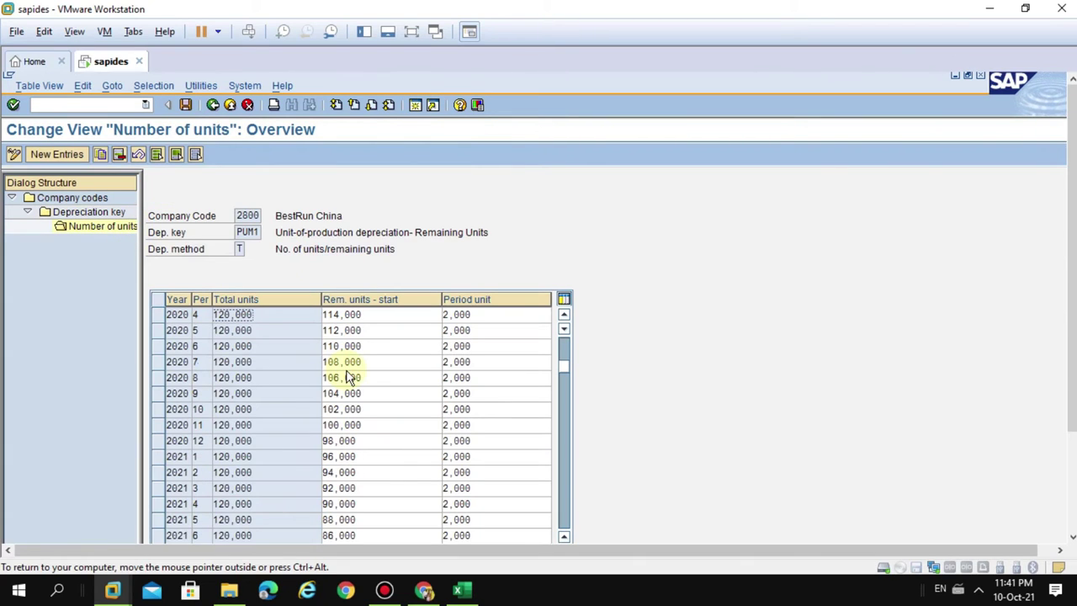
{"action": "left_click", "coordinate": [372, 443]}
{"action": "left_click", "coordinate": [372, 459]}
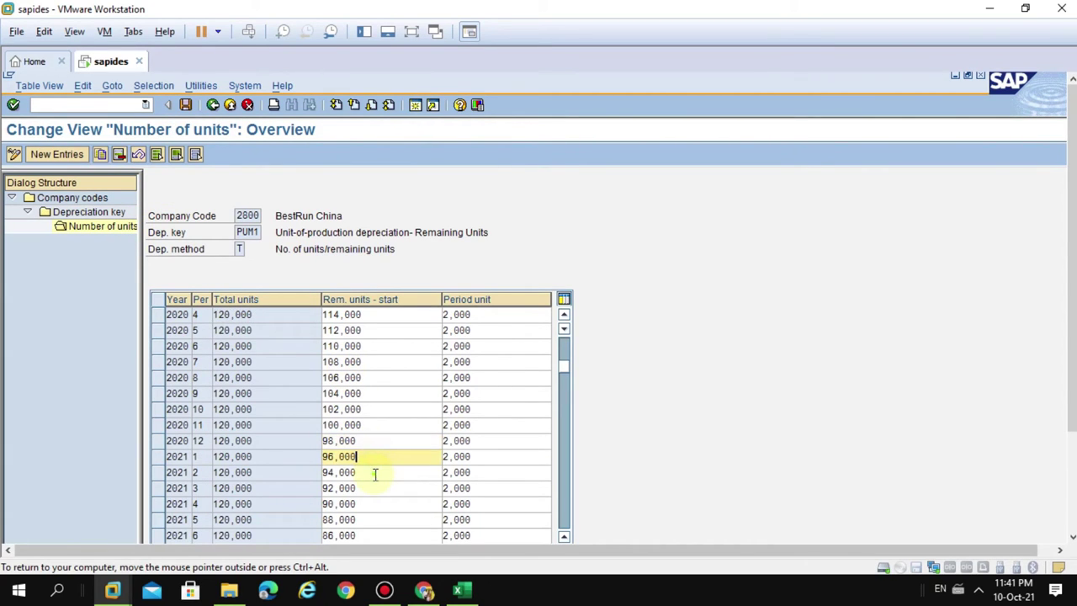
{"action": "left_click", "coordinate": [375, 473]}
- Show the virtual machine in full screen, switch to the Display Document session and exit it to SAP Easy Access, discarding the empty acquisition entry
{"action": "mouse_move", "coordinate": [423, 589]}
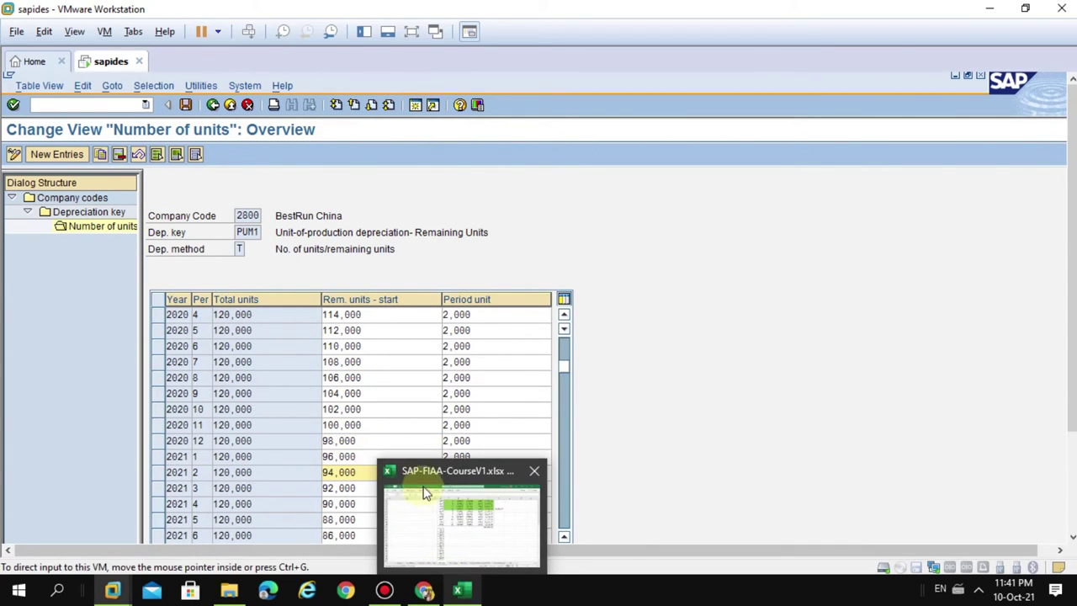
{"action": "left_click", "coordinate": [410, 31]}
{"action": "left_click", "coordinate": [308, 589]}
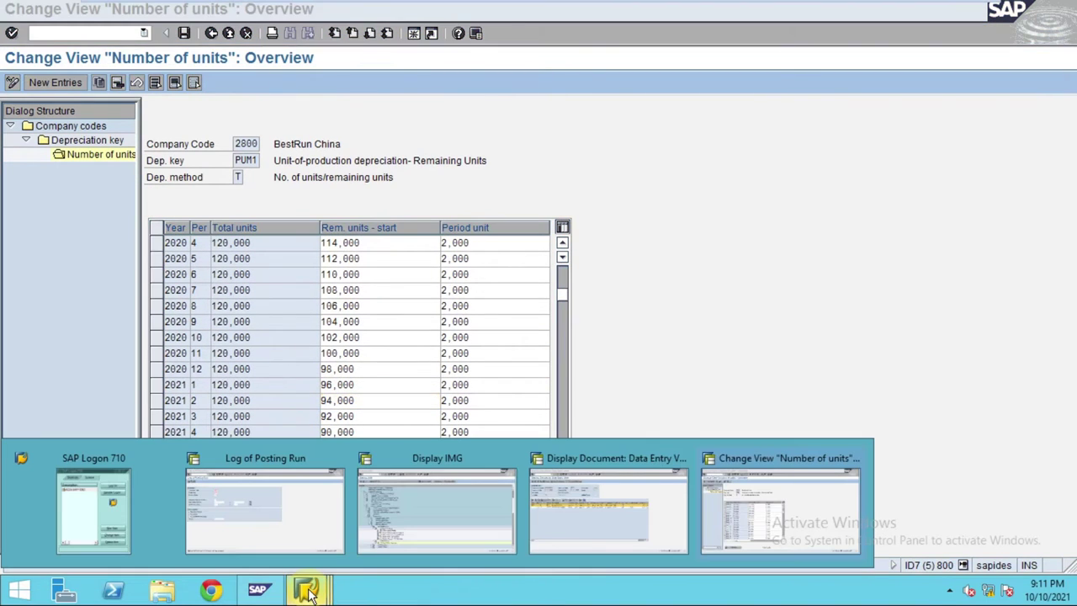
{"action": "left_click", "coordinate": [600, 526]}
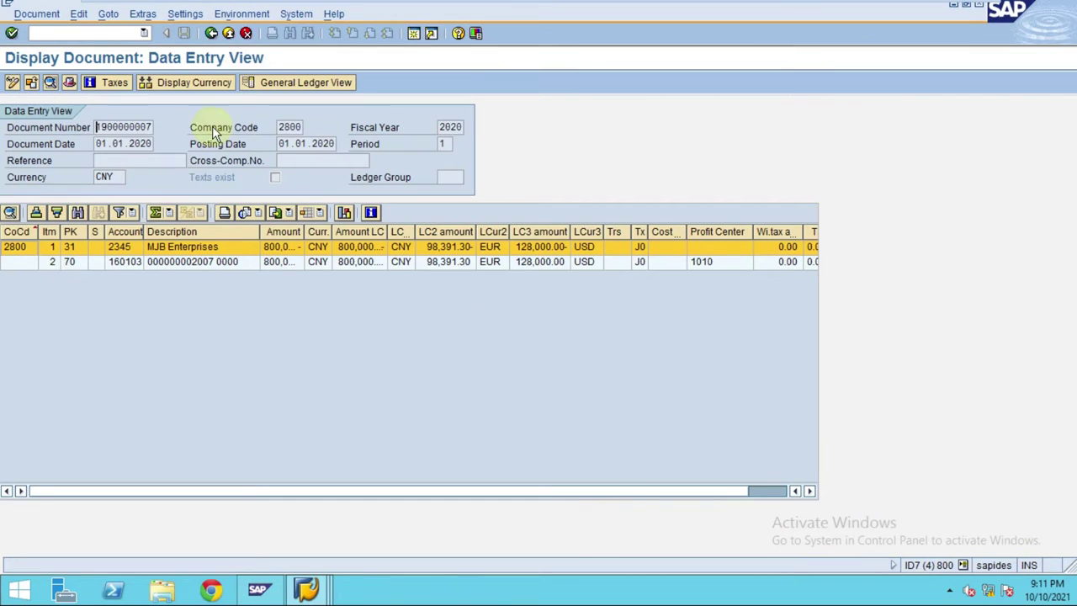
{"action": "left_click", "coordinate": [210, 33]}
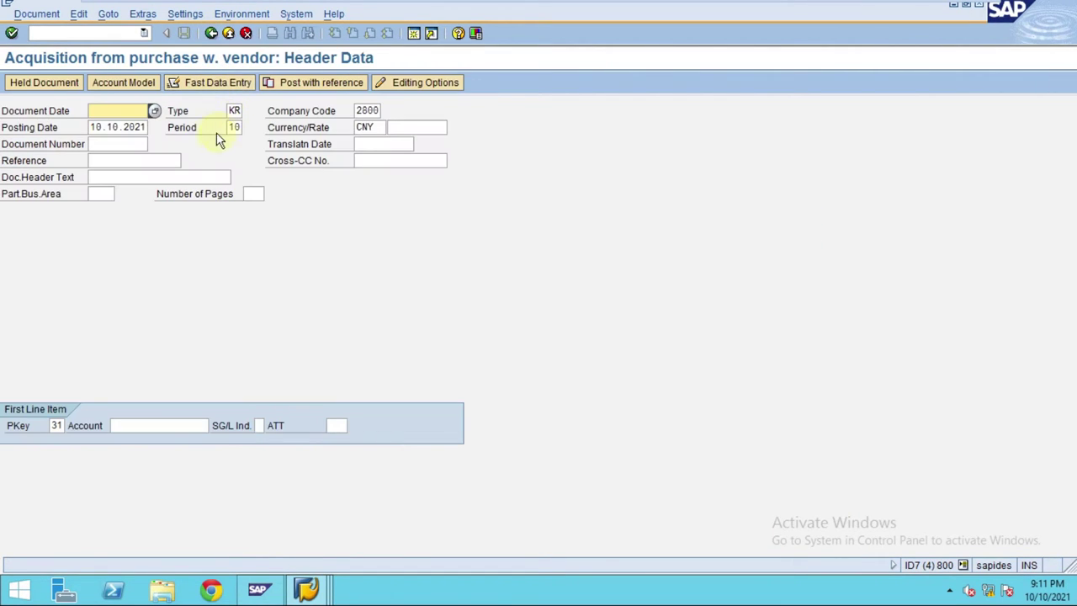
{"action": "left_click", "coordinate": [228, 34]}
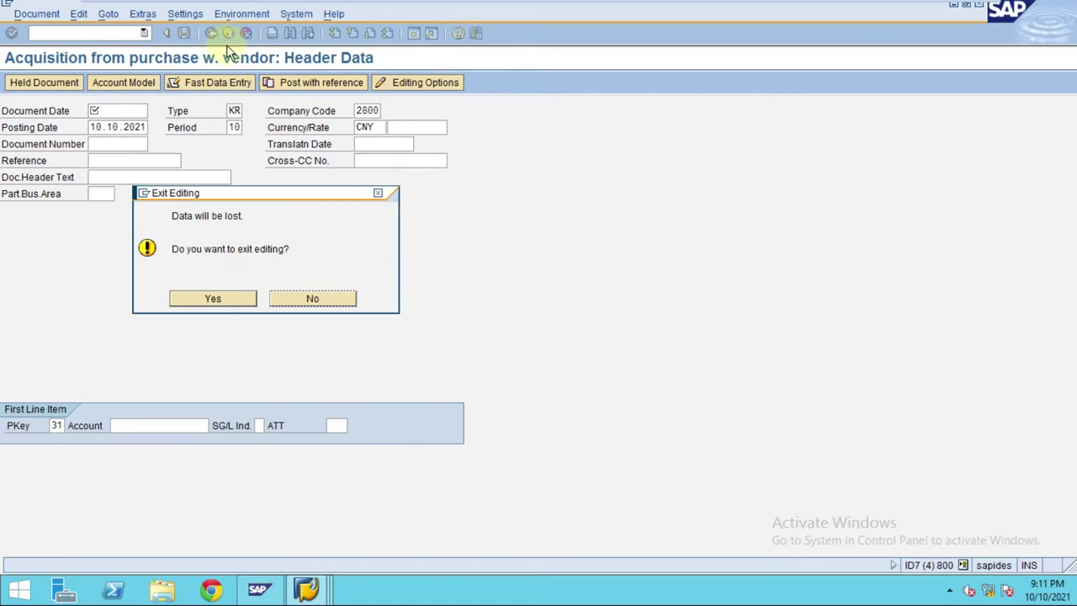
{"action": "left_click", "coordinate": [222, 303]}
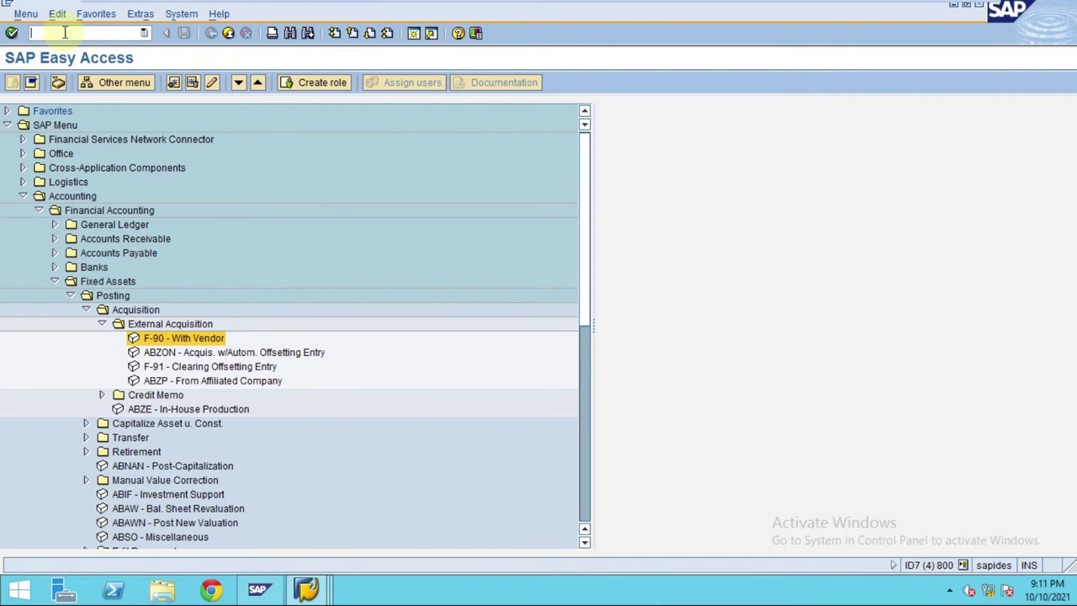
- Open Asset Explorer for asset 2007 from the Fixed Assets menu and compare its book depreciation for fiscal years 2020 to 2025
{"action": "left_click", "coordinate": [102, 324]}
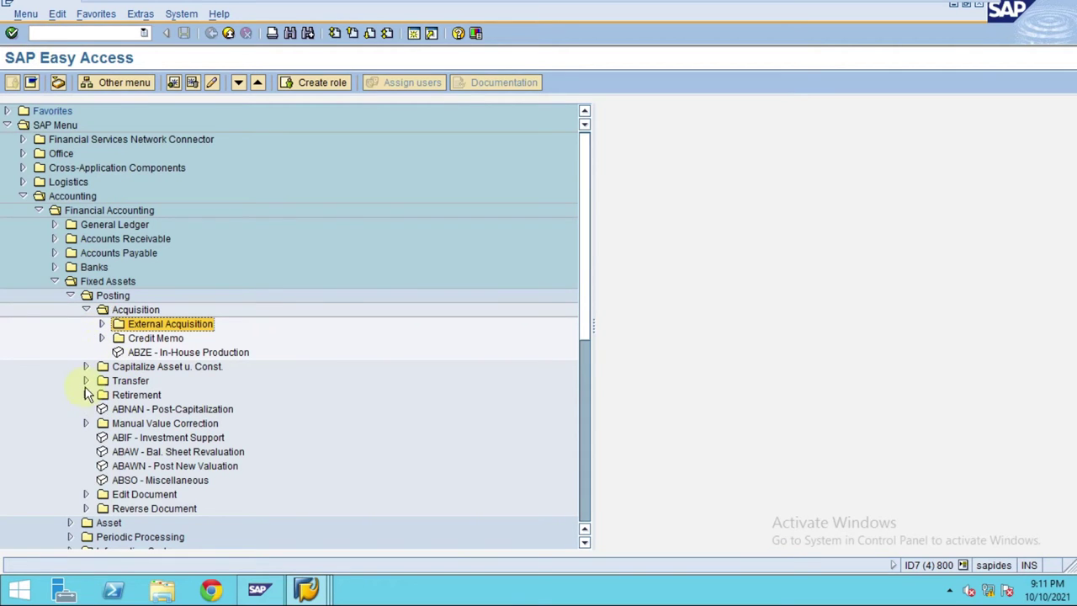
{"action": "left_click", "coordinate": [70, 296]}
{"action": "left_click", "coordinate": [70, 310]}
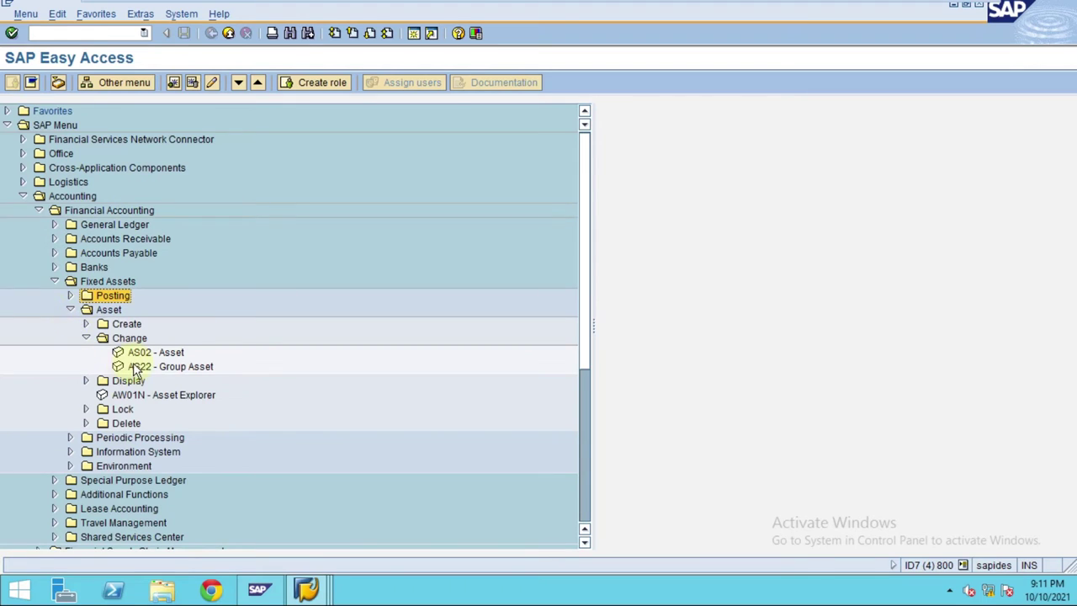
{"action": "double_click", "coordinate": [139, 395]}
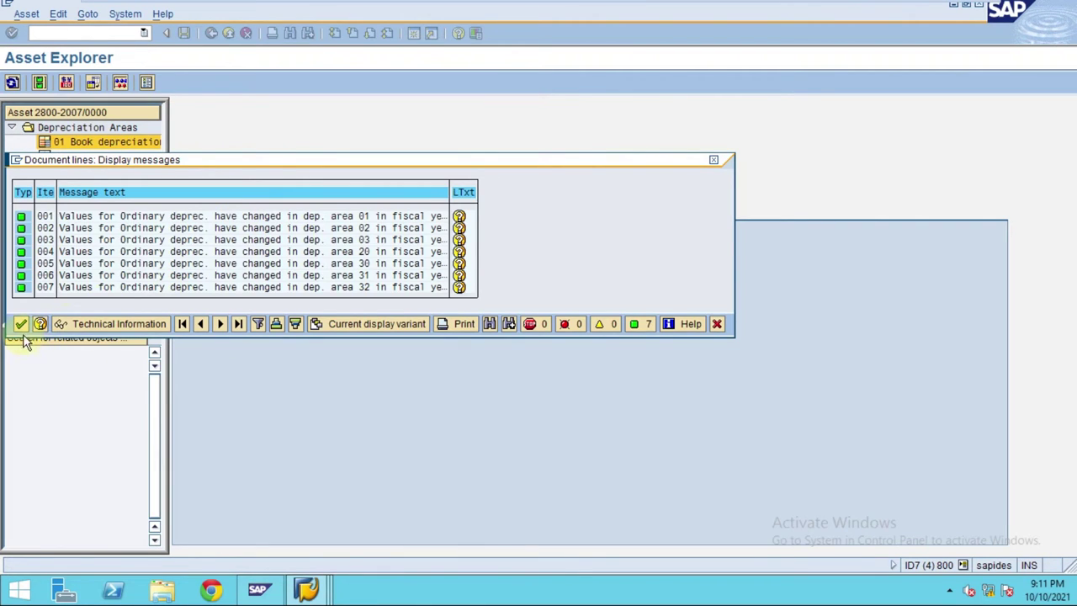
{"action": "left_click", "coordinate": [21, 325]}
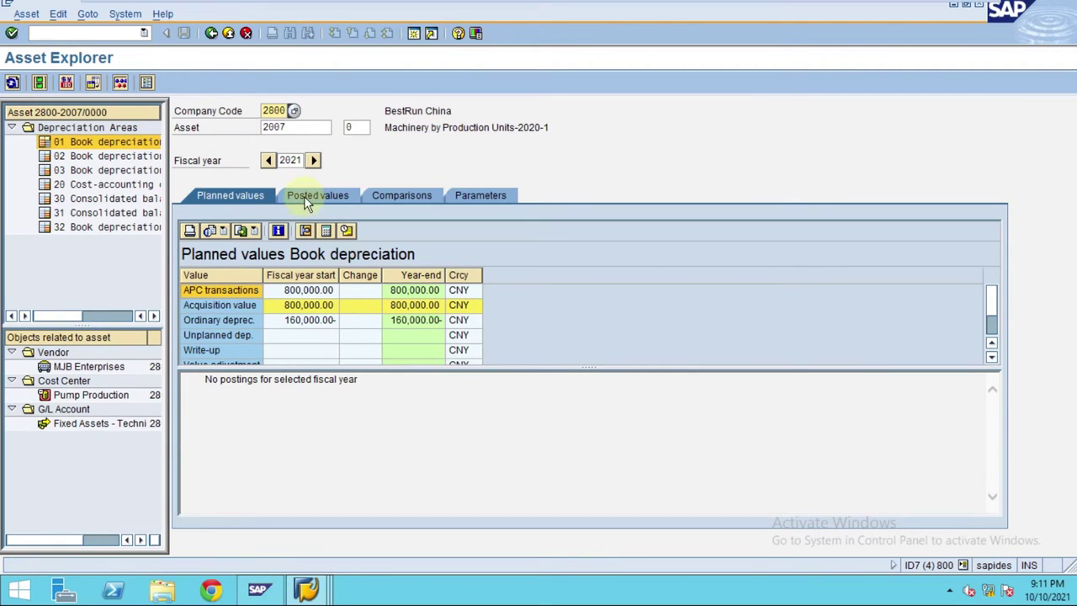
{"action": "left_click", "coordinate": [398, 197]}
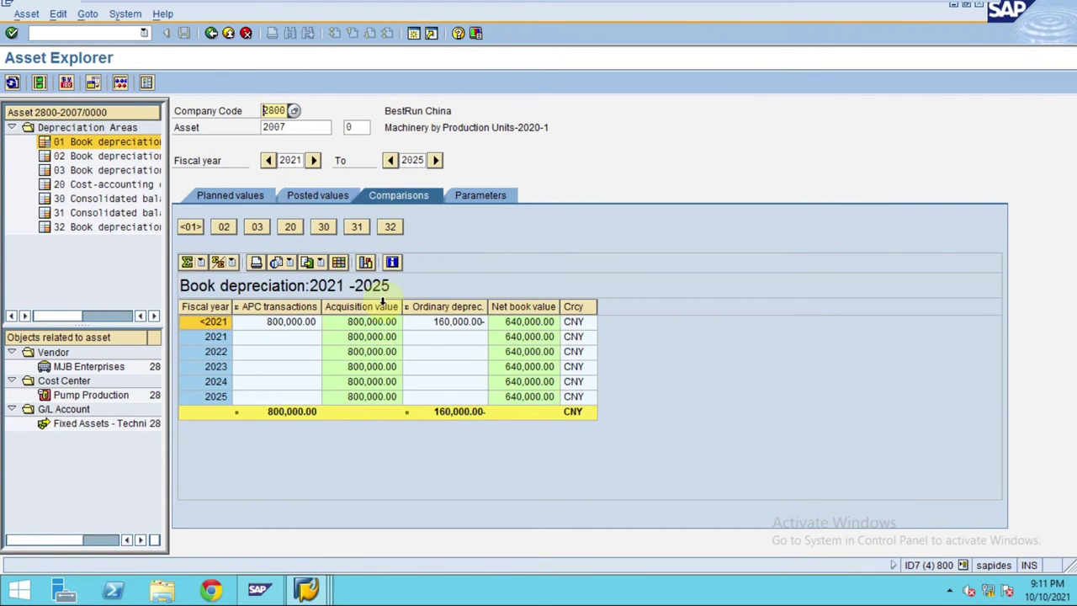
{"action": "left_click", "coordinate": [268, 160]}
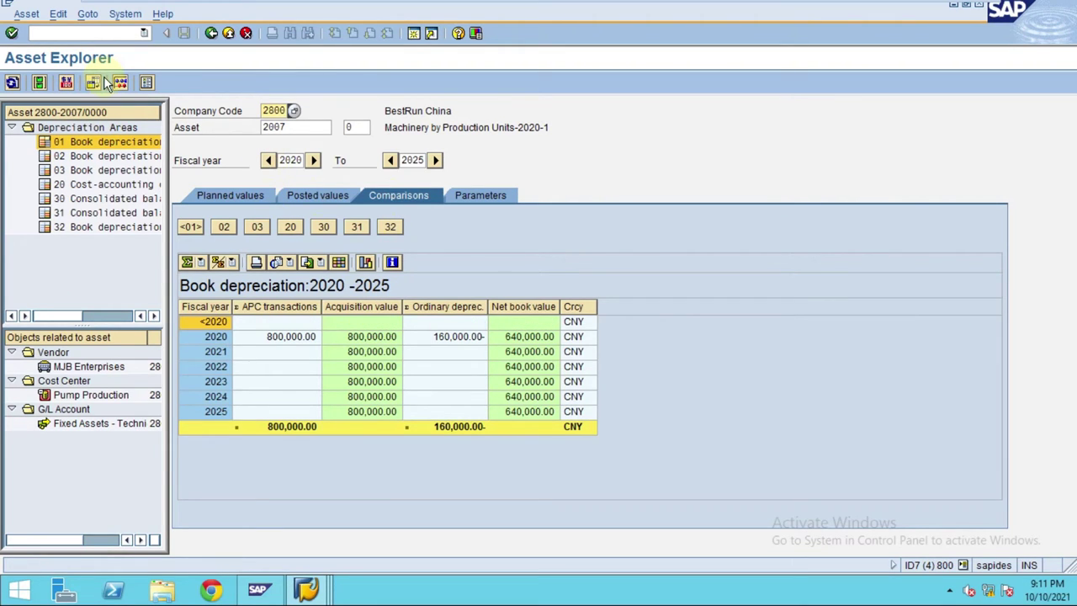
- Reload the asset, read the long text of the area 01 depreciation change message, and view the Recalculate Depreciation selection screen it links to
{"action": "left_click", "coordinate": [12, 84]}
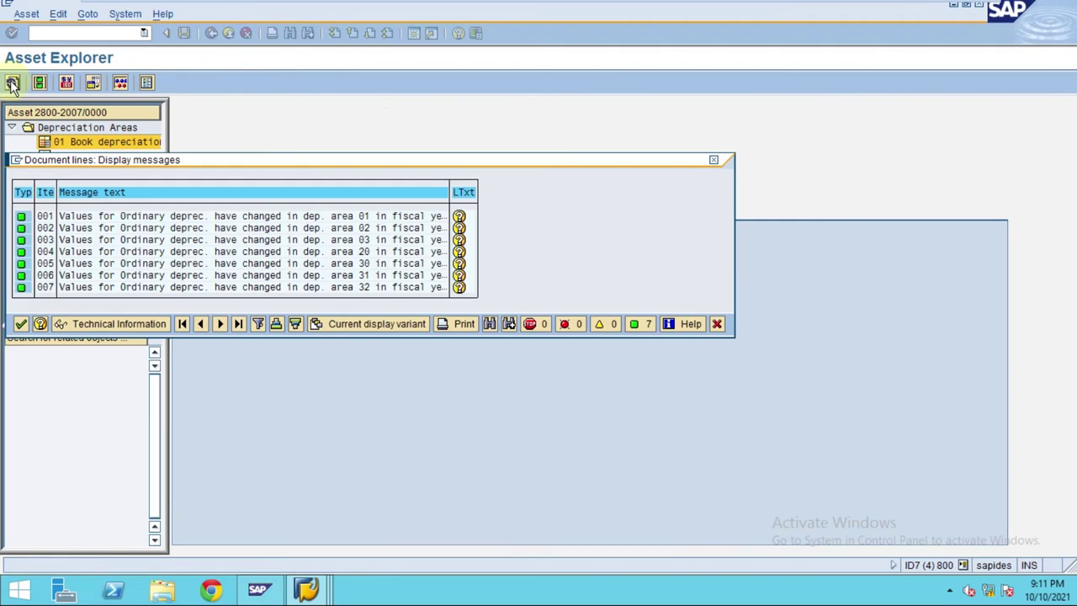
{"action": "left_click", "coordinate": [459, 226]}
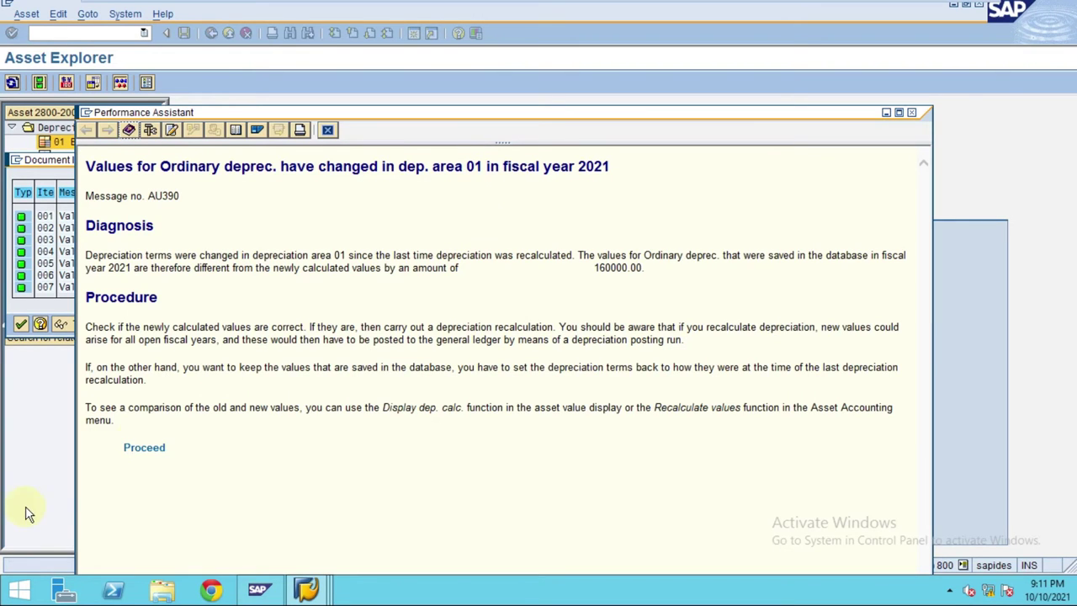
{"action": "left_click", "coordinate": [145, 447]}
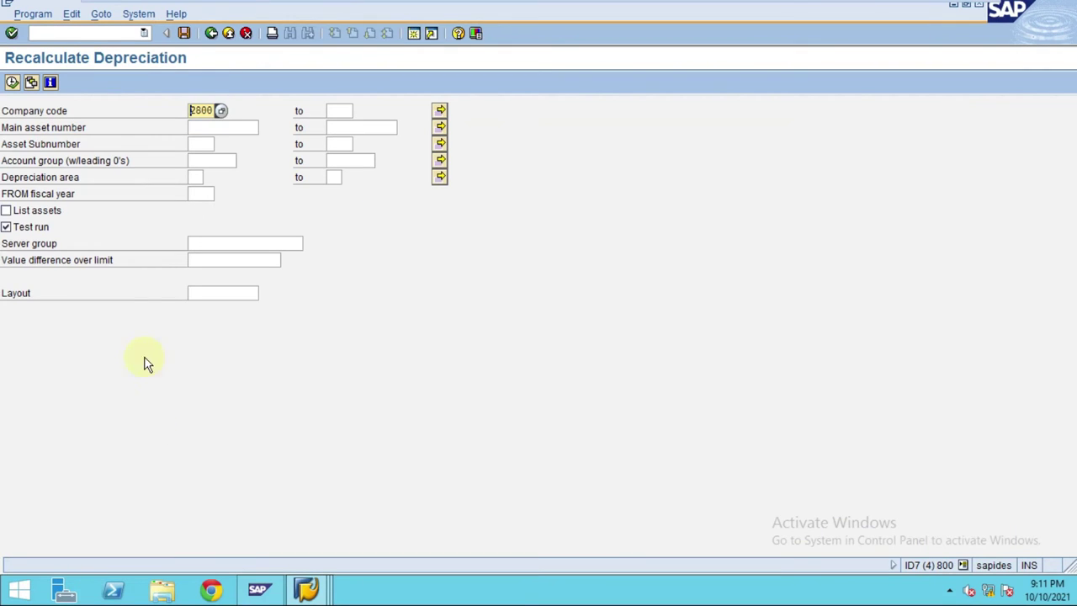
{"action": "left_click", "coordinate": [17, 215]}
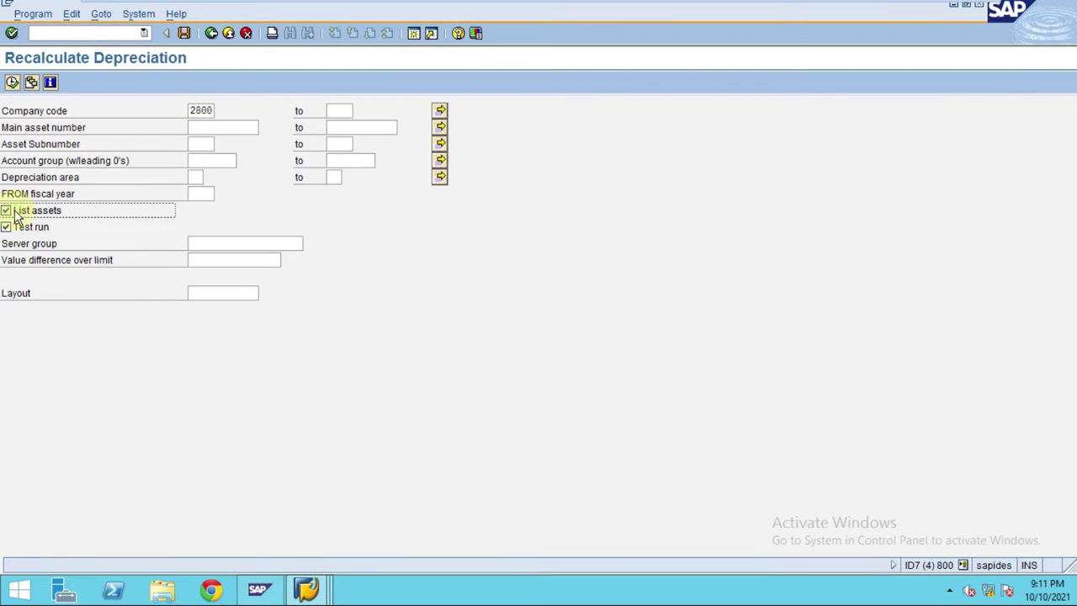
{"action": "left_click", "coordinate": [211, 31]}
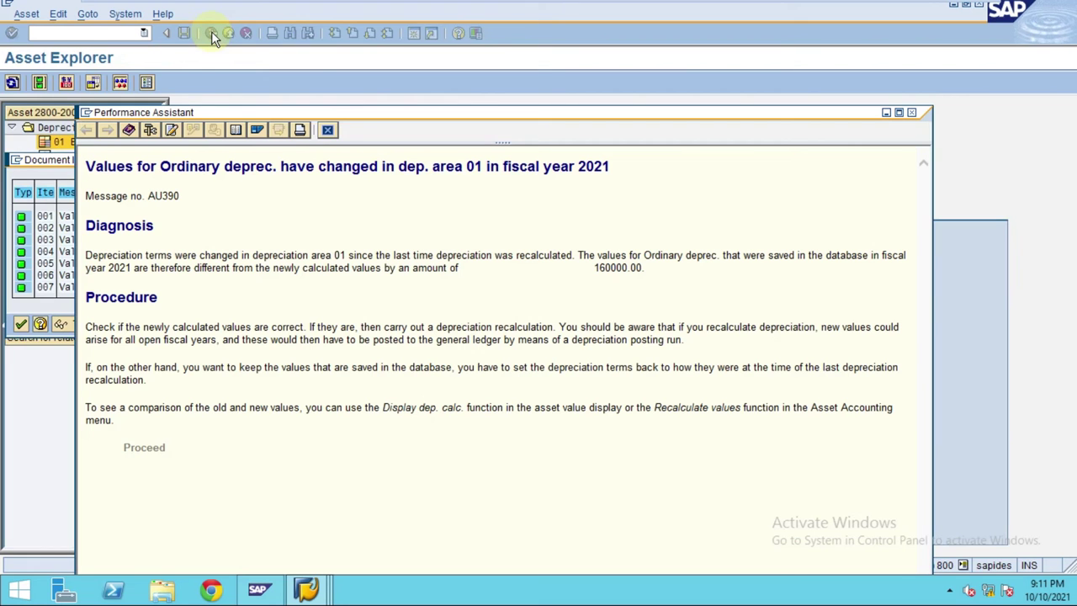
{"action": "left_click", "coordinate": [328, 131]}
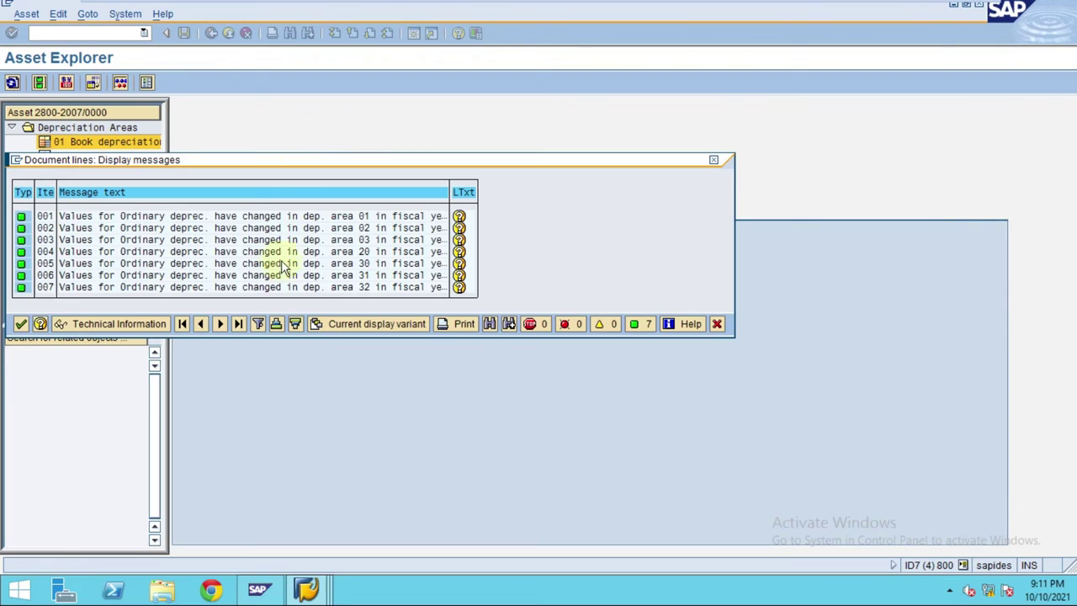
{"action": "left_click", "coordinate": [717, 325]}
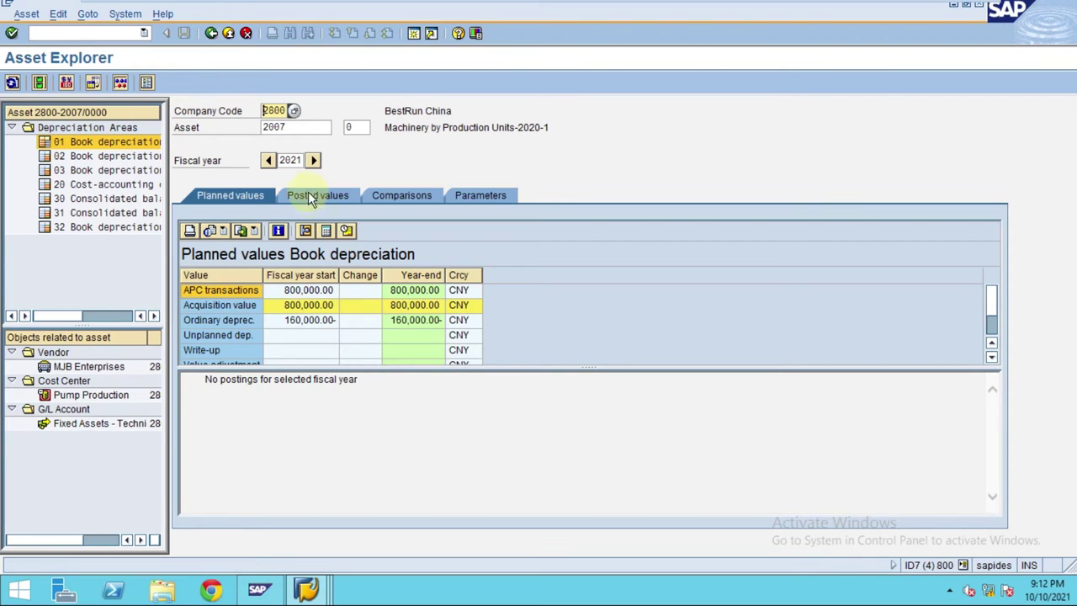
- Compare asset 2007's book depreciation across fiscal years 2020 to 2025, examining the ordinary depreciation for 2020 and 2021
{"action": "left_click", "coordinate": [417, 196]}
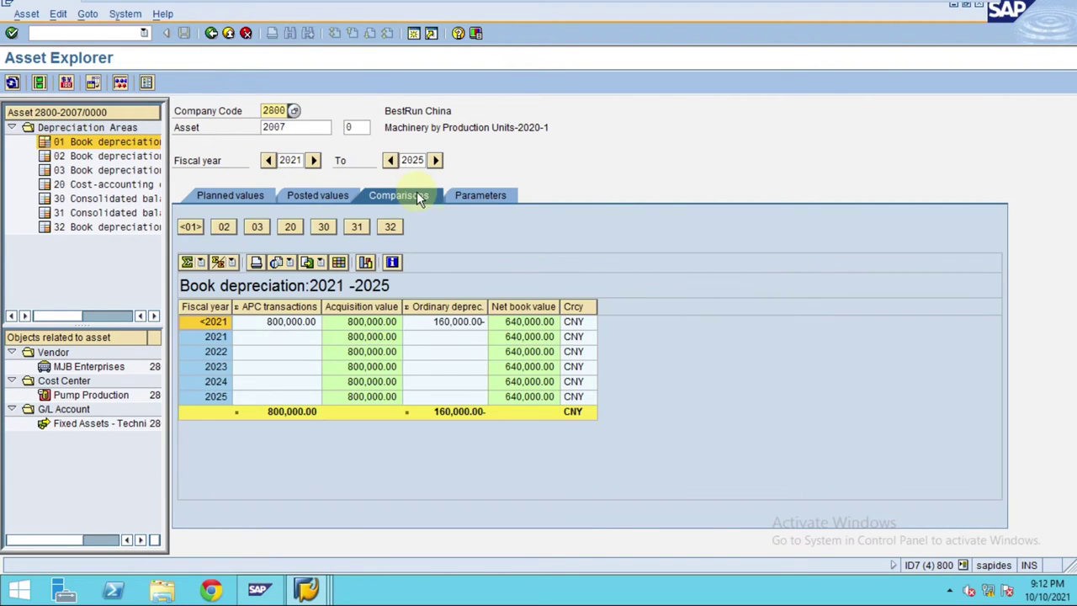
{"action": "left_click", "coordinate": [444, 338]}
{"action": "left_click", "coordinate": [269, 161]}
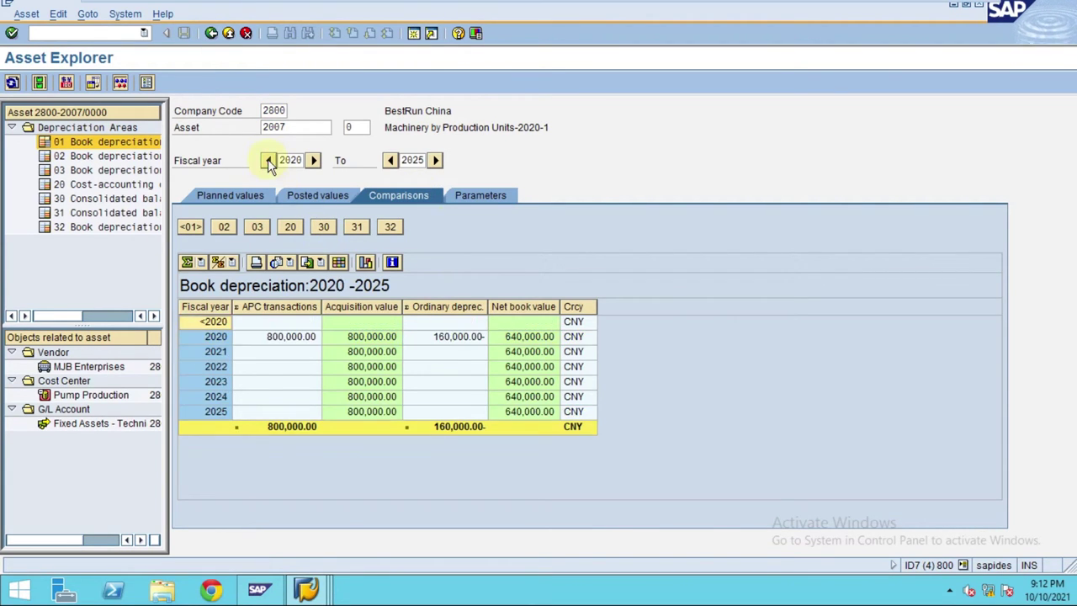
{"action": "left_click", "coordinate": [436, 339]}
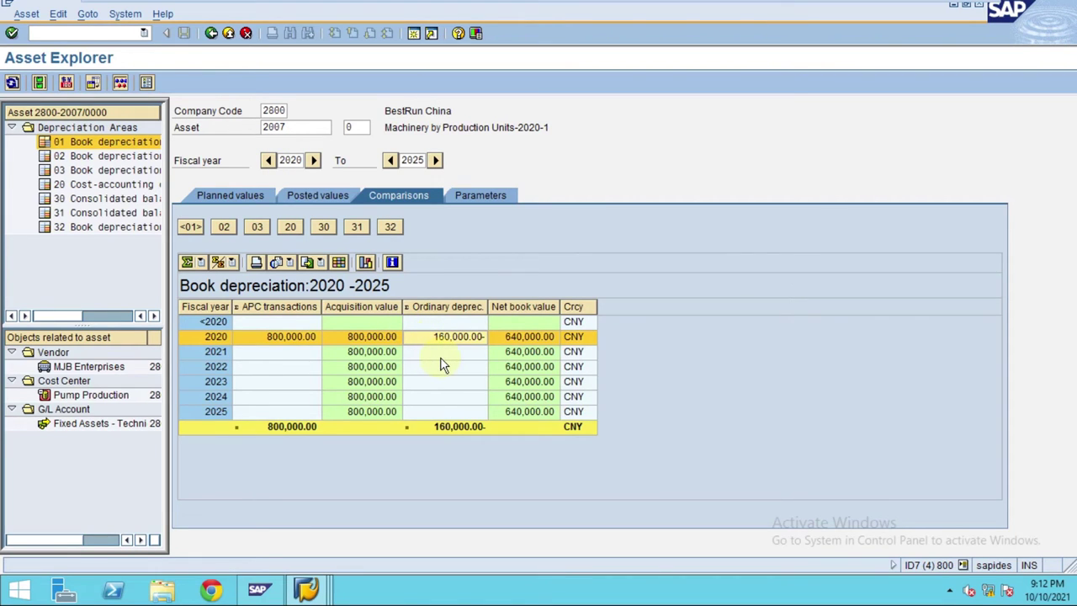
{"action": "mouse_move", "coordinate": [500, 5]}
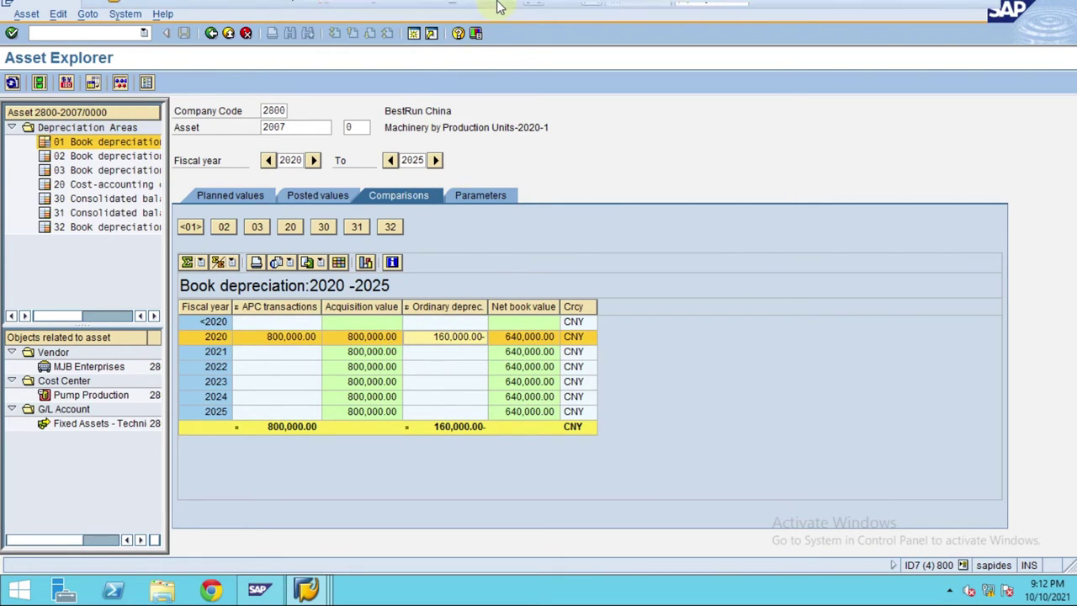
{"action": "left_click", "coordinate": [683, 12]}
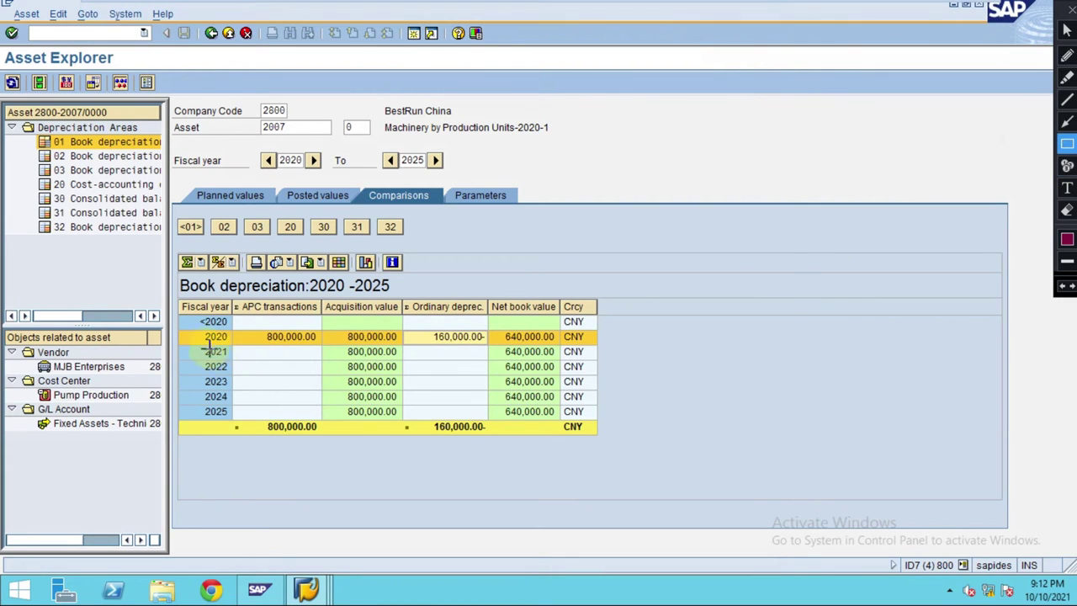
{"action": "left_click_drag", "start_coordinate": [191, 346], "coordinate": [489, 361]}
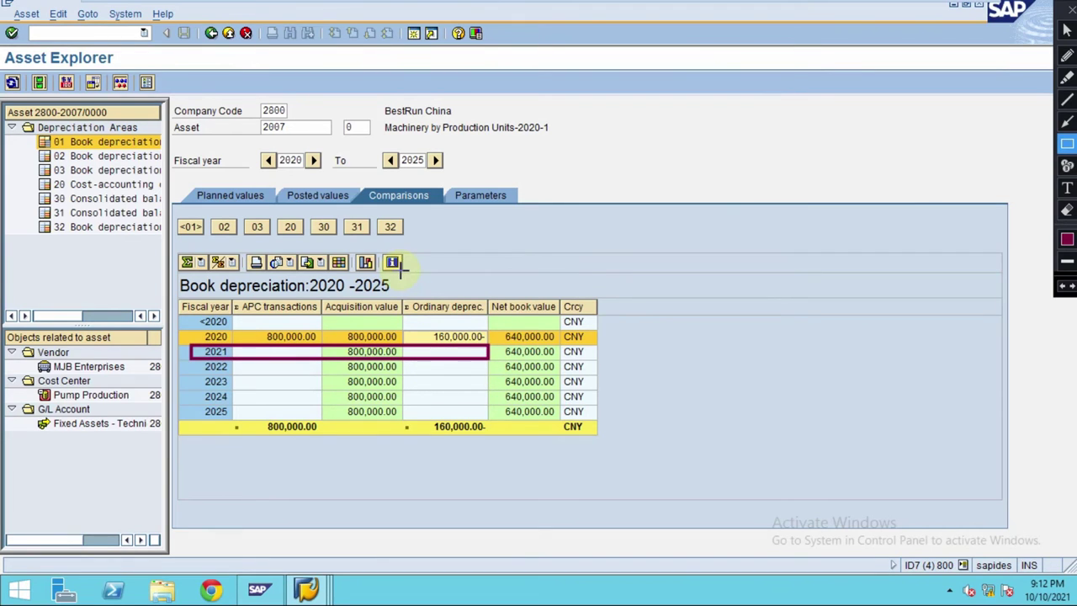
{"action": "key", "text": "Escape"}
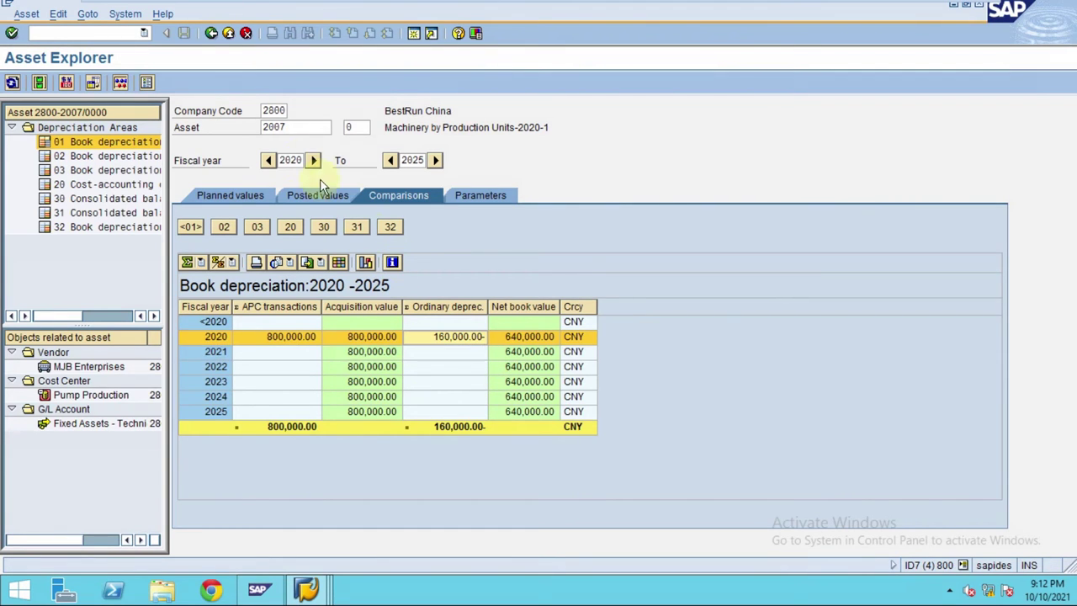
- Leave Asset Explorer and open AFAR - Recalculate Values from the Environment folder under Fixed Assets
{"action": "left_click", "coordinate": [212, 34]}
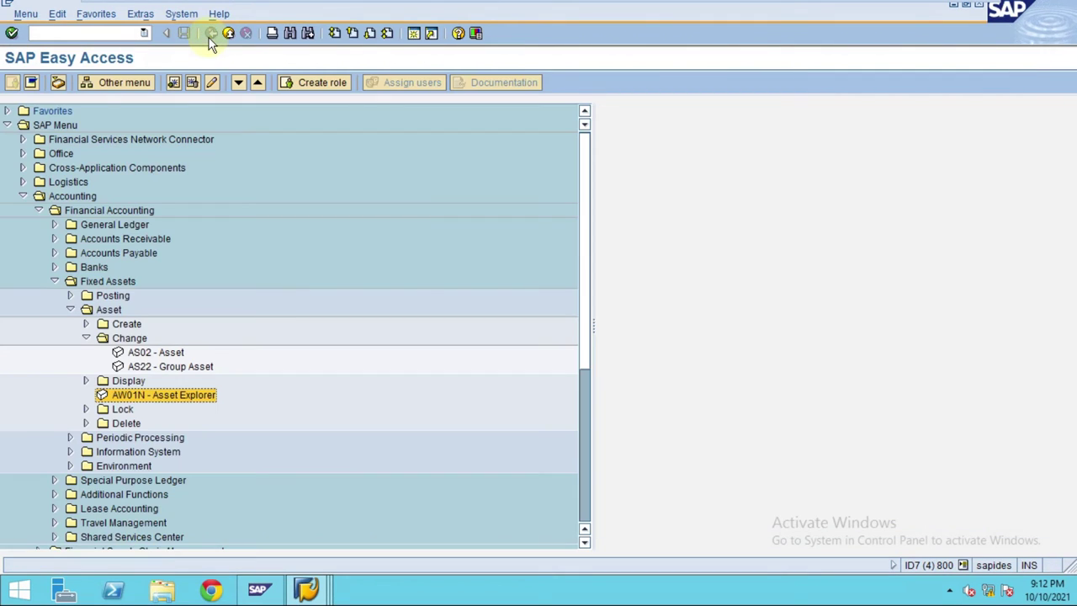
{"action": "left_click", "coordinate": [70, 309]}
{"action": "left_click", "coordinate": [70, 324]}
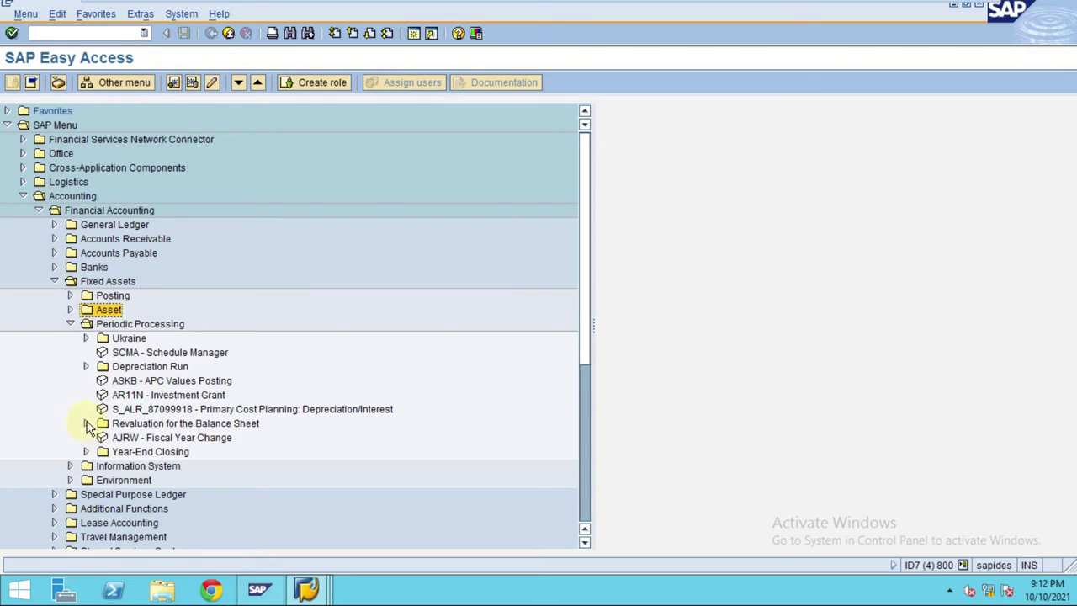
{"action": "left_click", "coordinate": [70, 481]}
{"action": "left_click", "coordinate": [151, 438]}
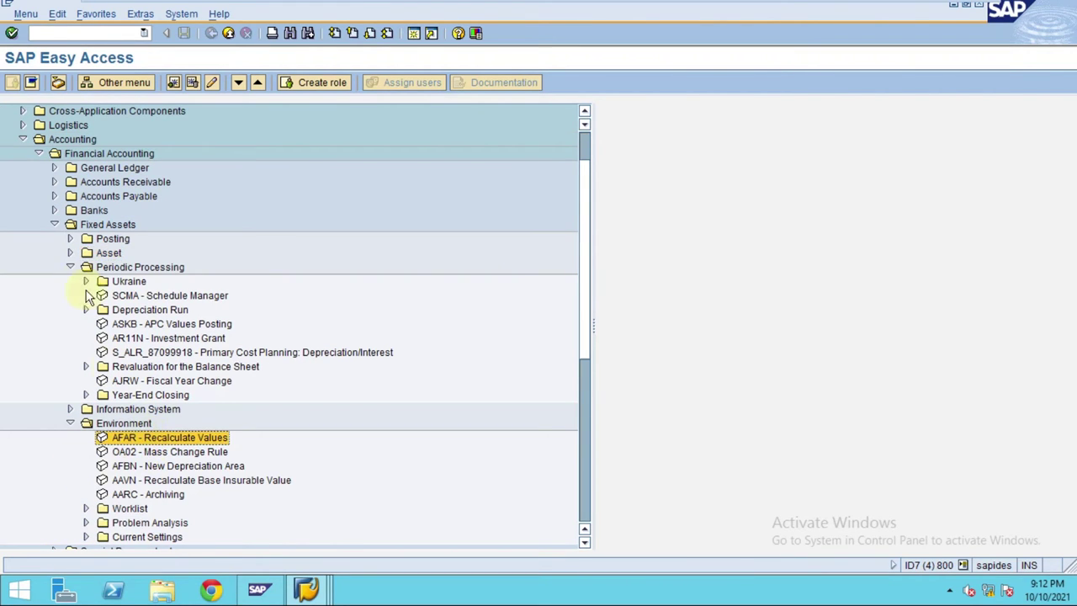
{"action": "left_click", "coordinate": [70, 268]}
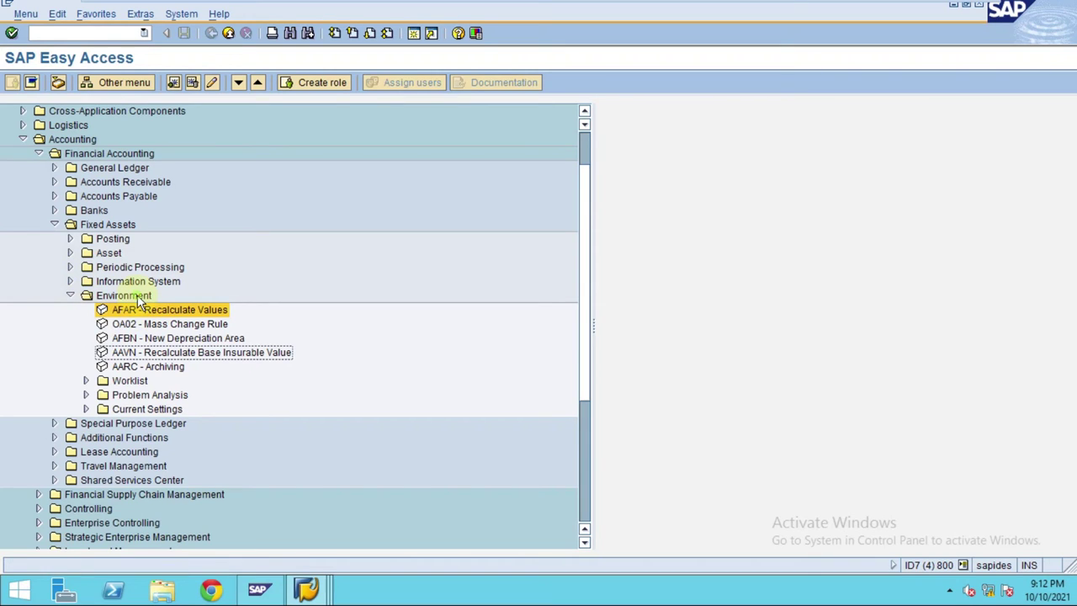
{"action": "left_click", "coordinate": [143, 309]}
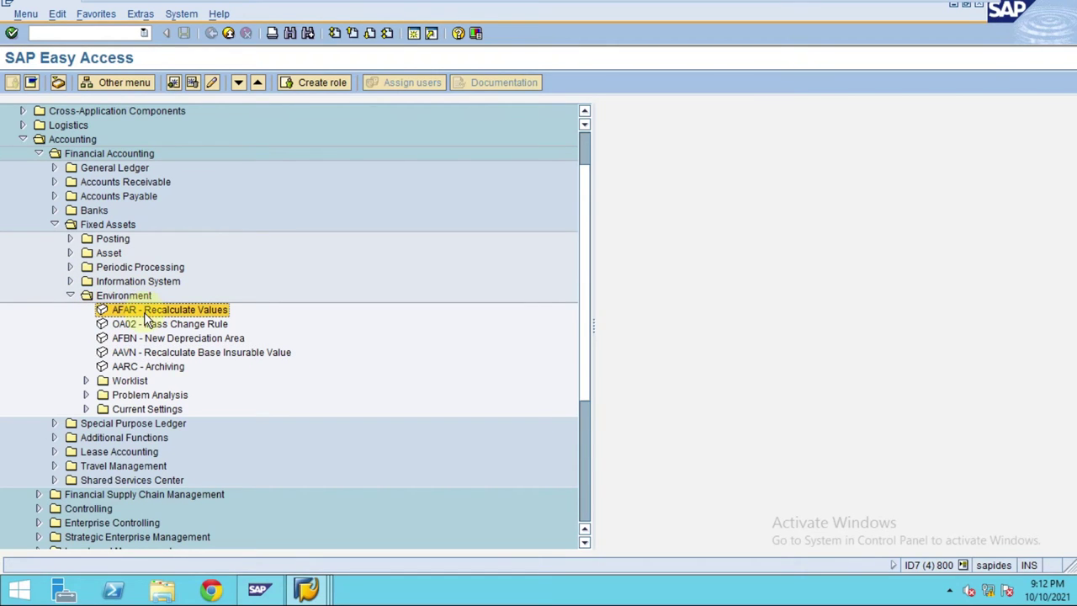
{"action": "double_click", "coordinate": [145, 312]}
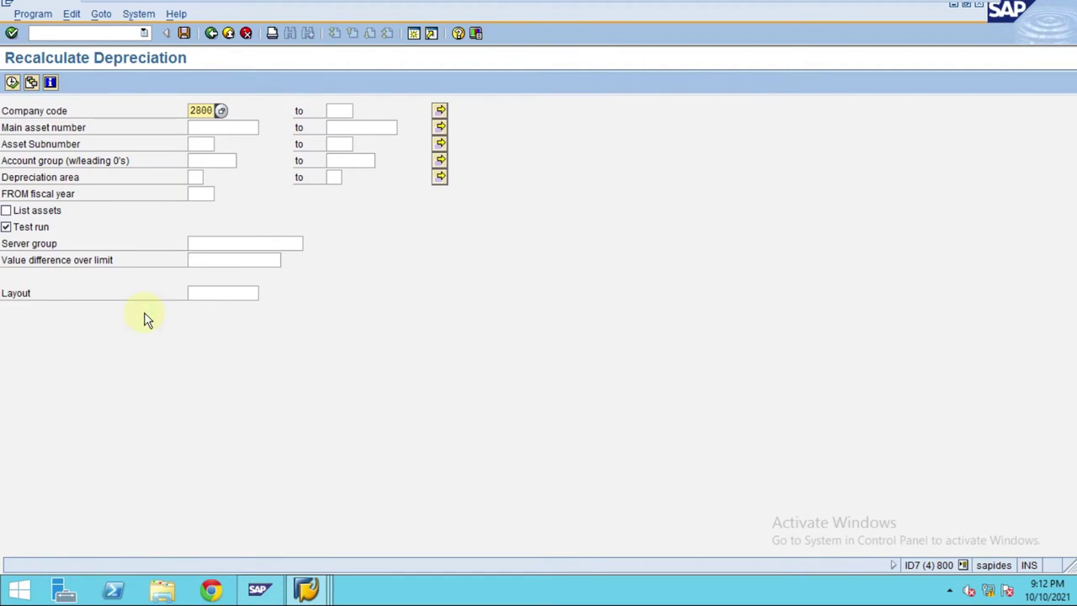
- Run the depreciation recalculation for company code 2800 as a test run with assets listed
{"action": "left_click", "coordinate": [25, 211]}
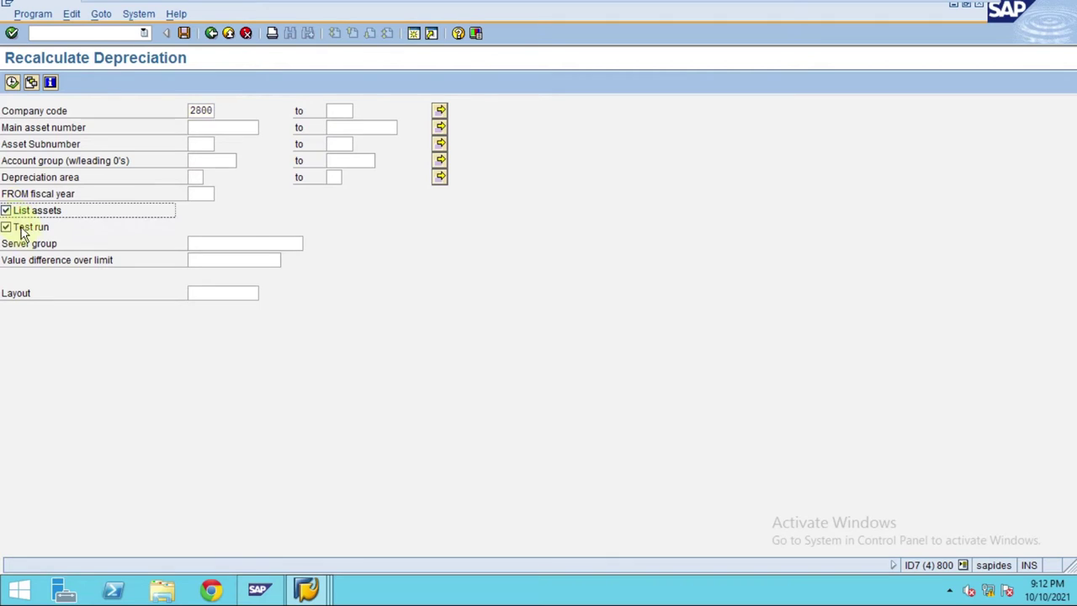
{"action": "left_click", "coordinate": [13, 83]}
{"action": "left_click", "coordinate": [207, 319]}
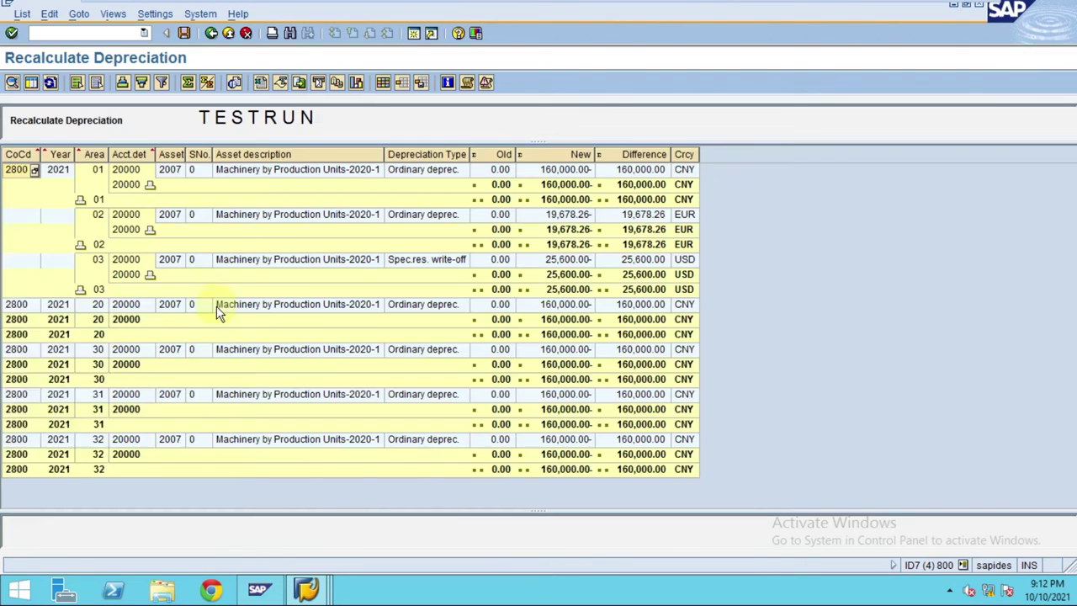
- Examine the test run list for asset 2007, comparing the old and new ordinary depreciation for 2021 in area 01
{"action": "left_click", "coordinate": [566, 154]}
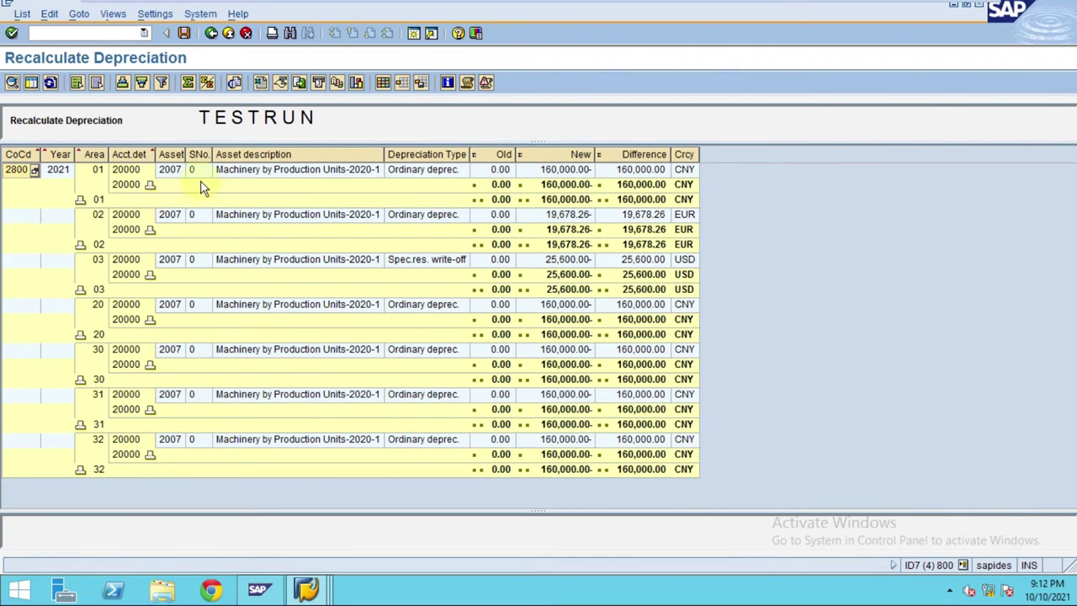
{"action": "left_click", "coordinate": [187, 154]}
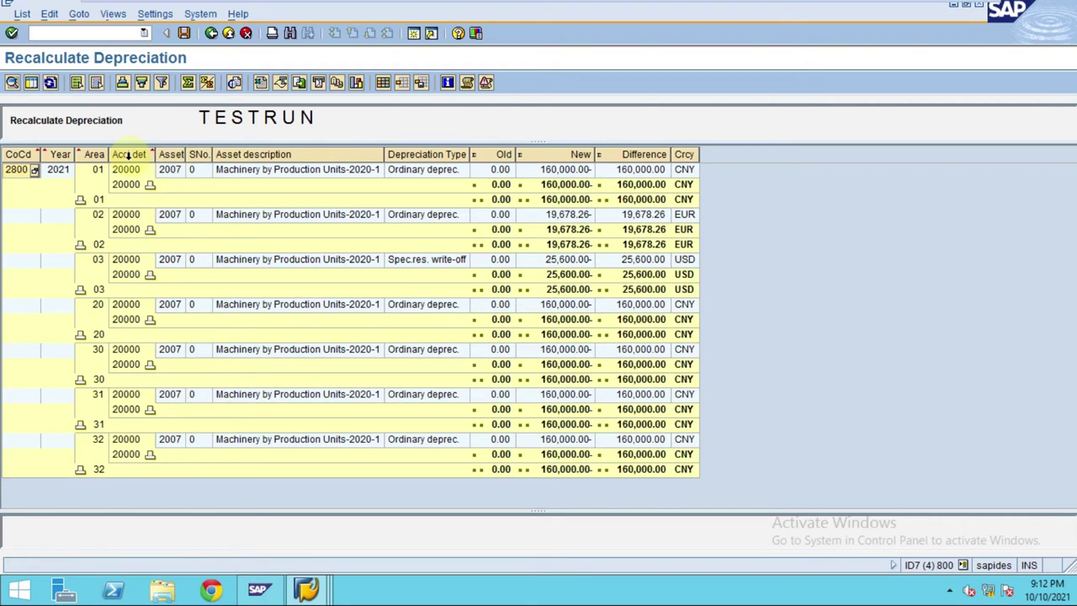
{"action": "left_click", "coordinate": [578, 170]}
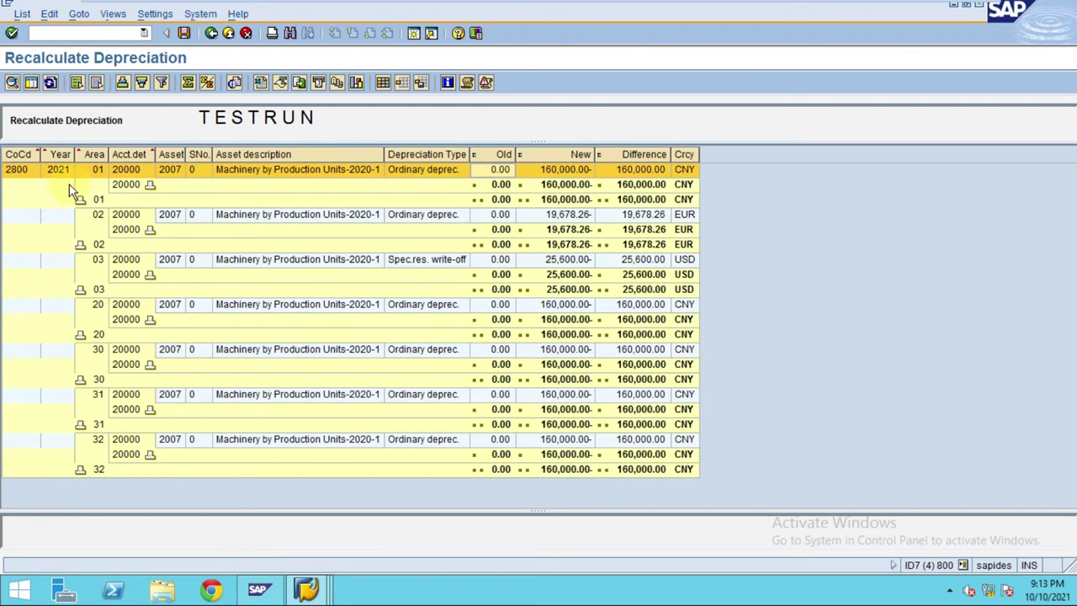
{"action": "left_click", "coordinate": [55, 155]}
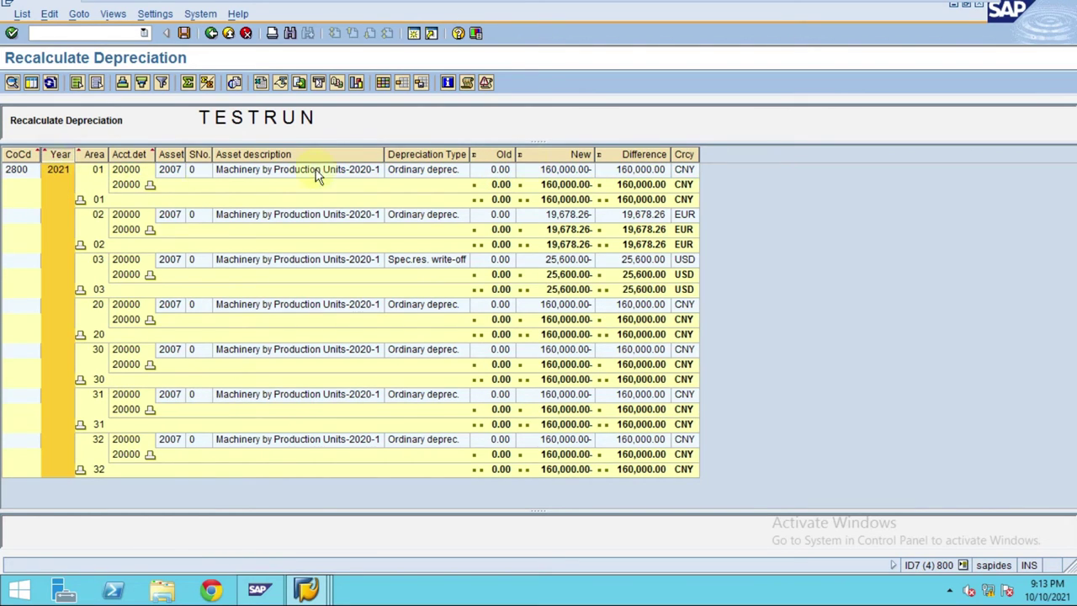
{"action": "left_click", "coordinate": [496, 154]}
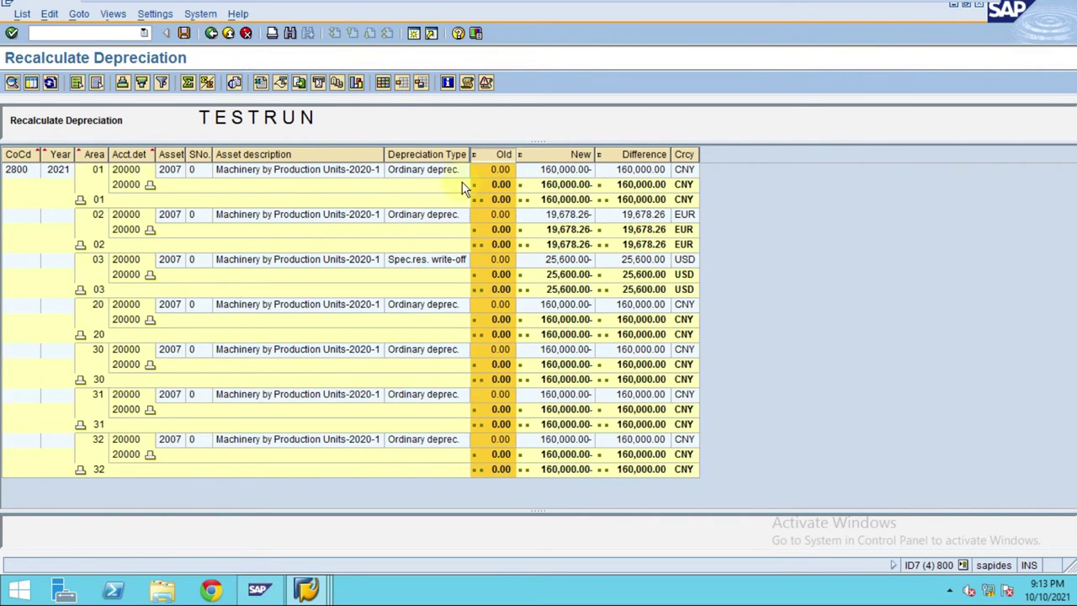
{"action": "left_click", "coordinate": [569, 170]}
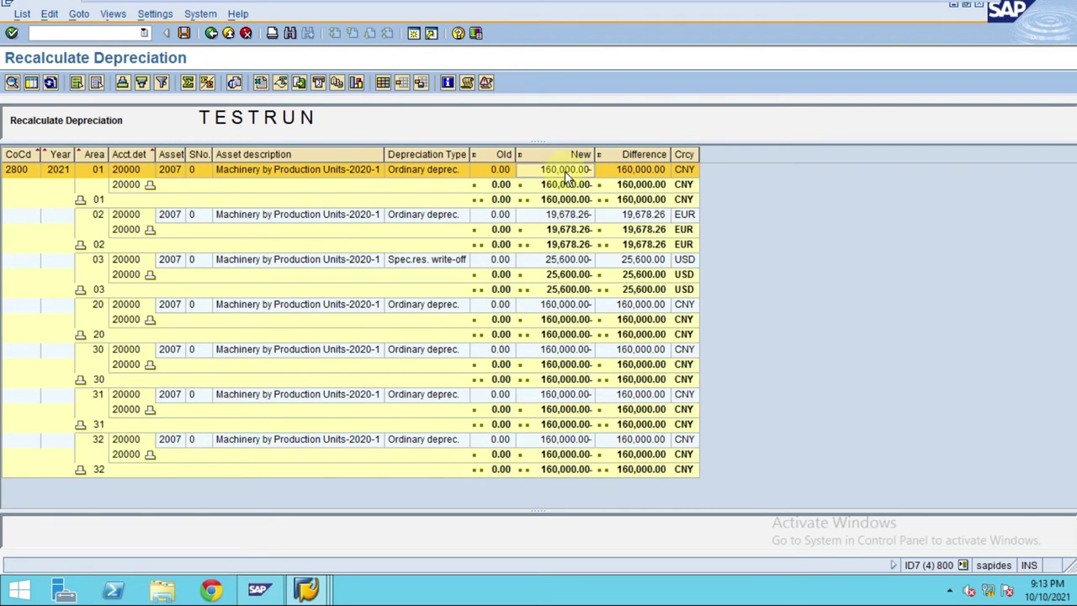
- Switch to the Number of units session, exit it to SAP Easy Access and close that session
{"action": "left_click", "coordinate": [307, 592]}
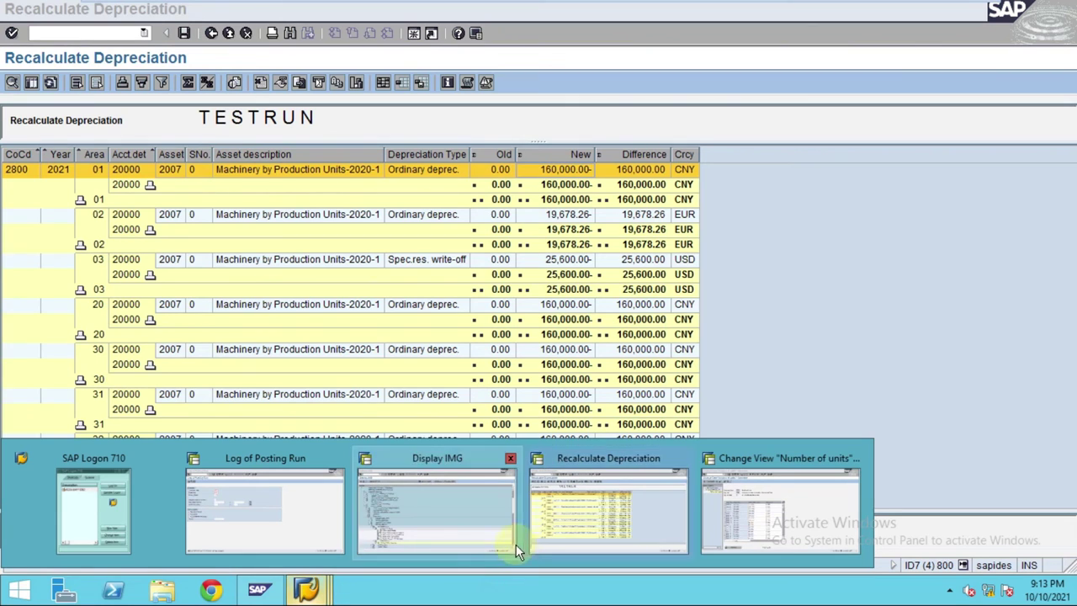
{"action": "left_click", "coordinate": [762, 506]}
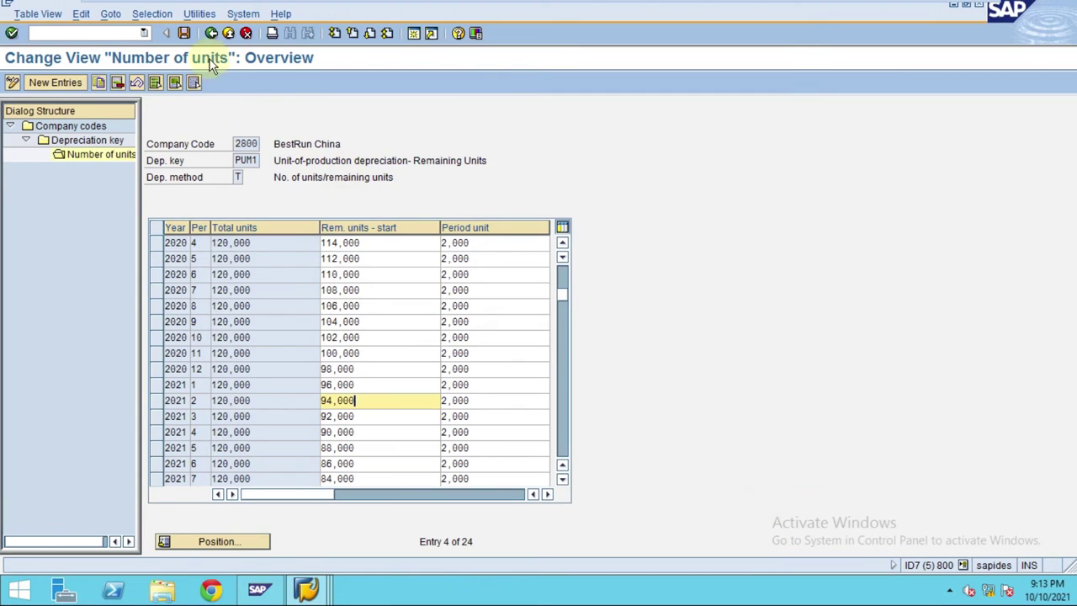
{"action": "left_click", "coordinate": [230, 33]}
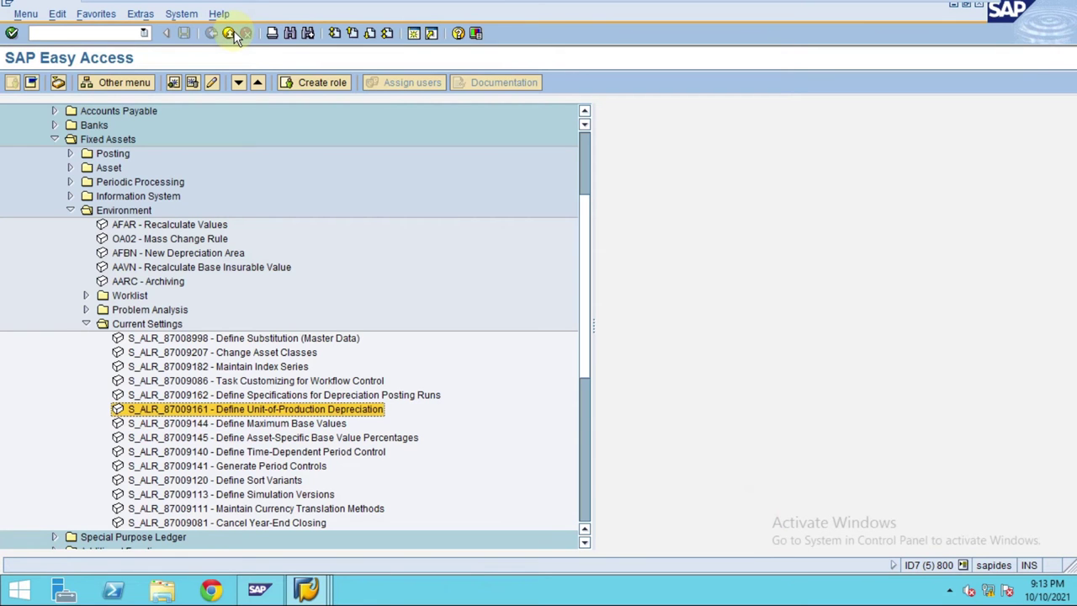
{"action": "left_click", "coordinate": [231, 33]}
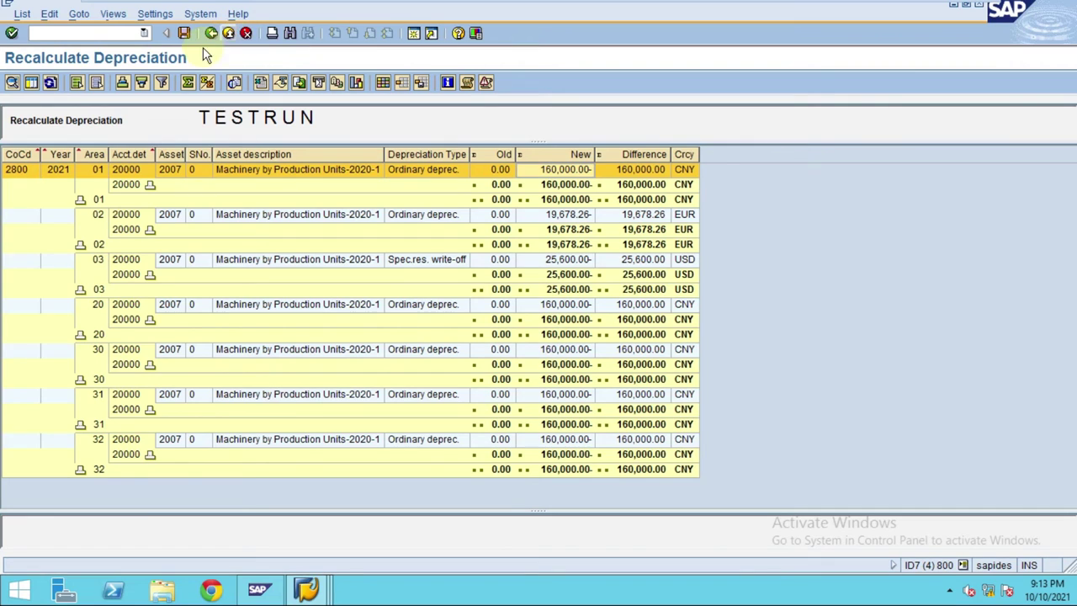
- Open Asset Explorer in a new session with transaction AW01N and dismiss the depreciation change messages
{"action": "left_click", "coordinate": [413, 34]}
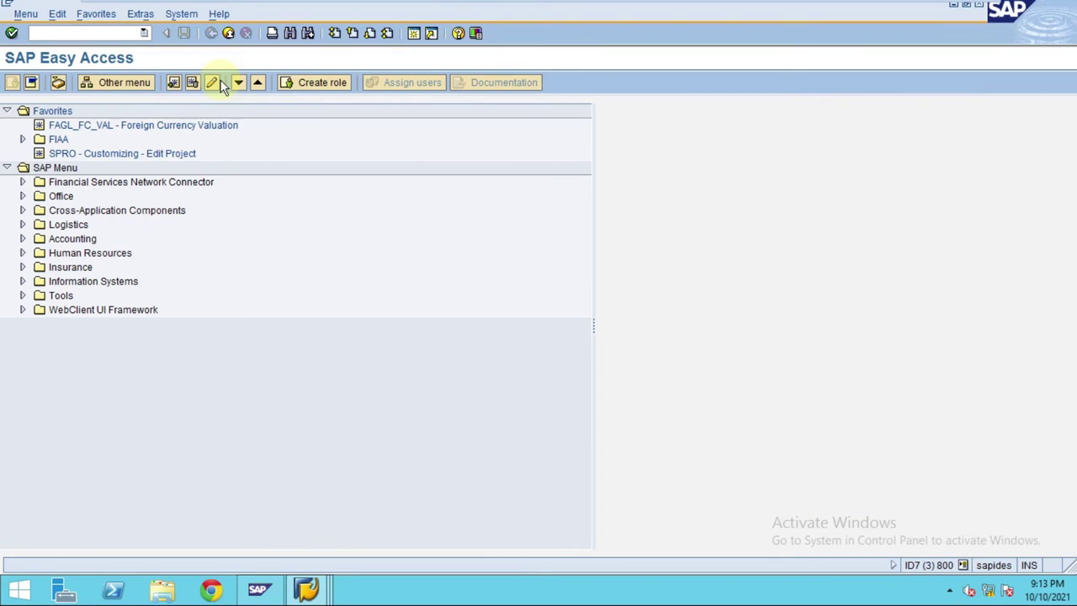
{"action": "type", "text": "aw0n1"}
{"action": "key", "text": "Return"}
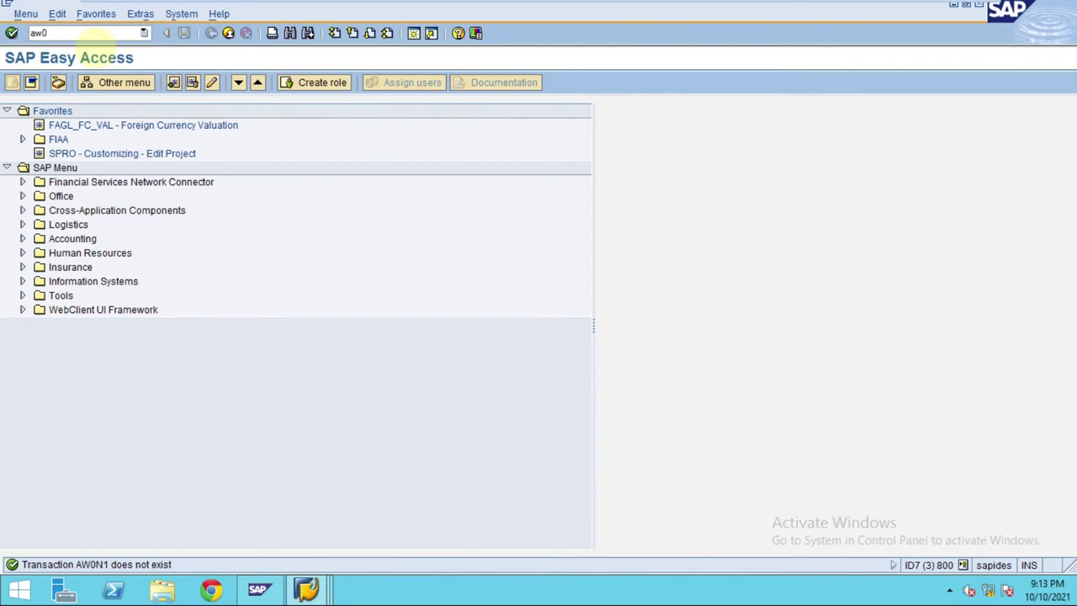
{"action": "type", "text": "aw01n"}
{"action": "key", "text": "Return"}
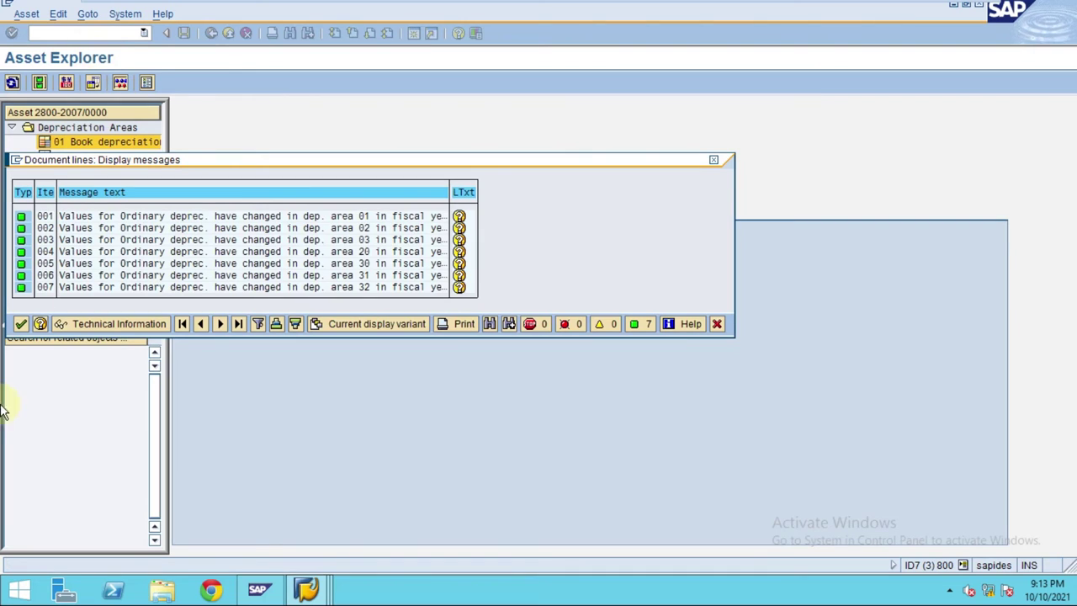
{"action": "left_click", "coordinate": [20, 323]}
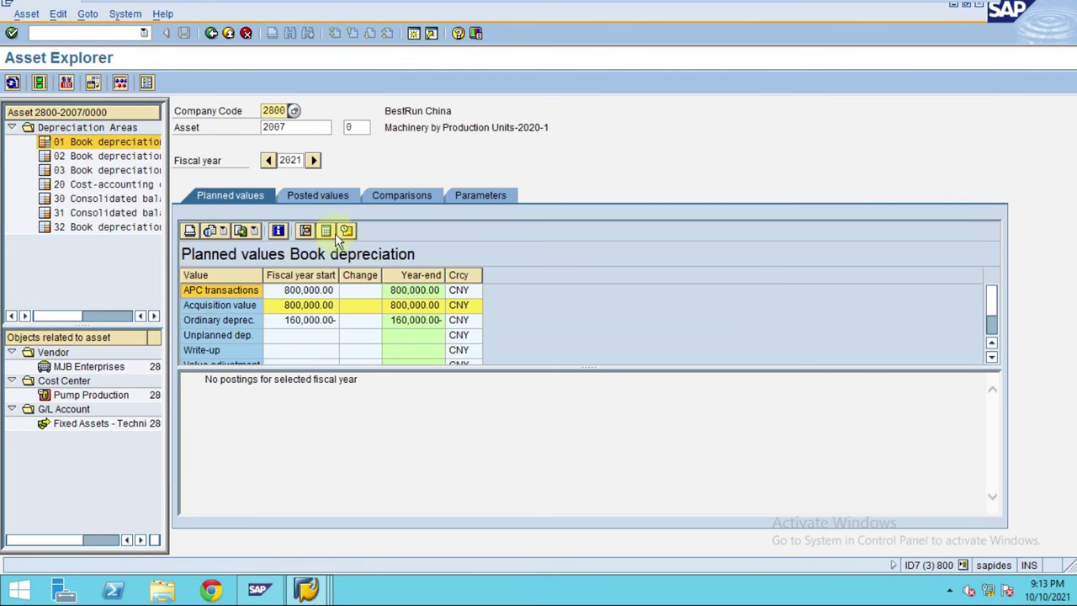
- Check asset 2007's posted values for 2021 and its year comparison from 2020 to 2025, focusing on the 2021 row
{"action": "left_click", "coordinate": [330, 202]}
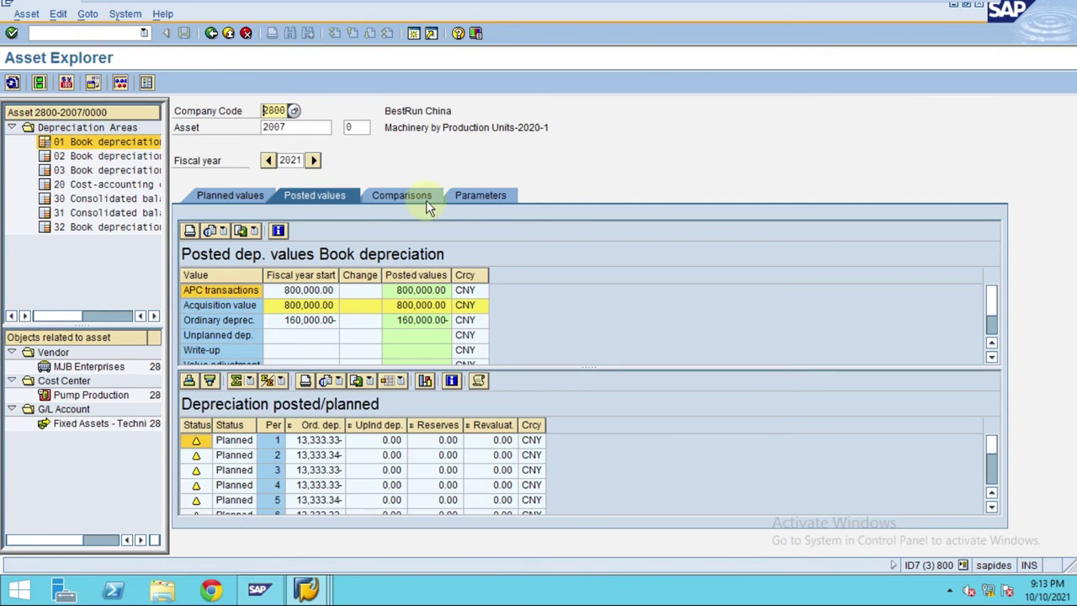
{"action": "left_click", "coordinate": [425, 194]}
{"action": "left_click", "coordinate": [266, 162]}
{"action": "left_click", "coordinate": [390, 356]}
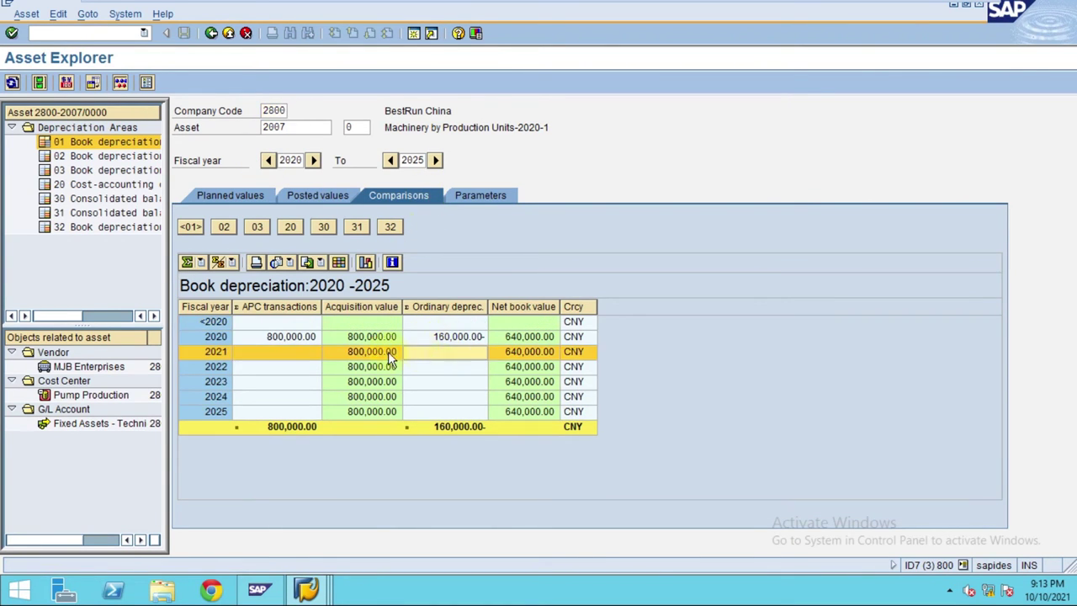
- Switch to the Recalculate Depreciation session, return to its selection screen and turn off the test run option
{"action": "left_click", "coordinate": [305, 589]}
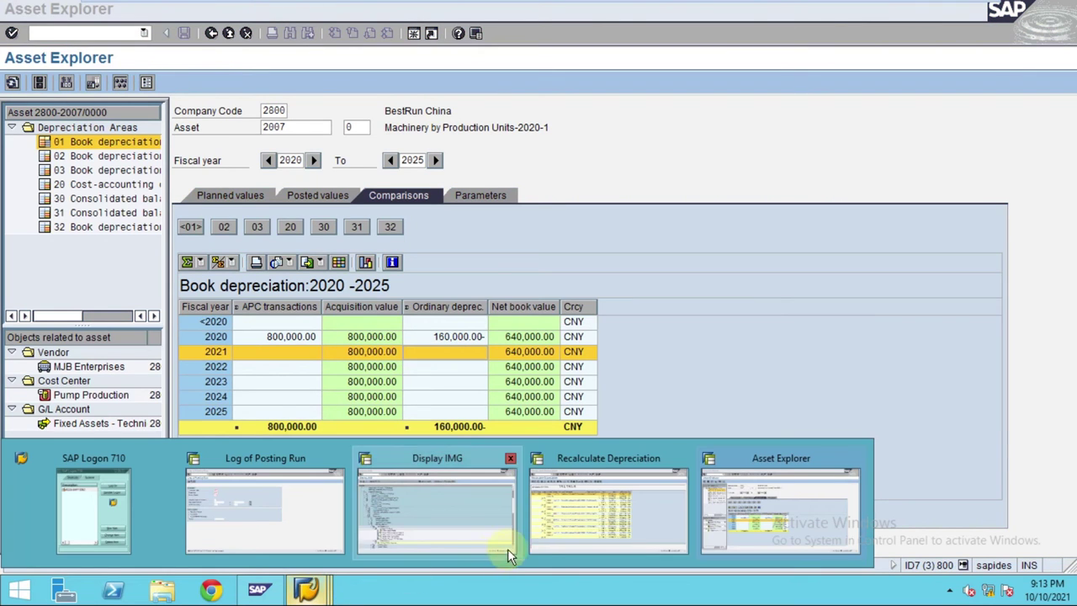
{"action": "left_click", "coordinate": [598, 514]}
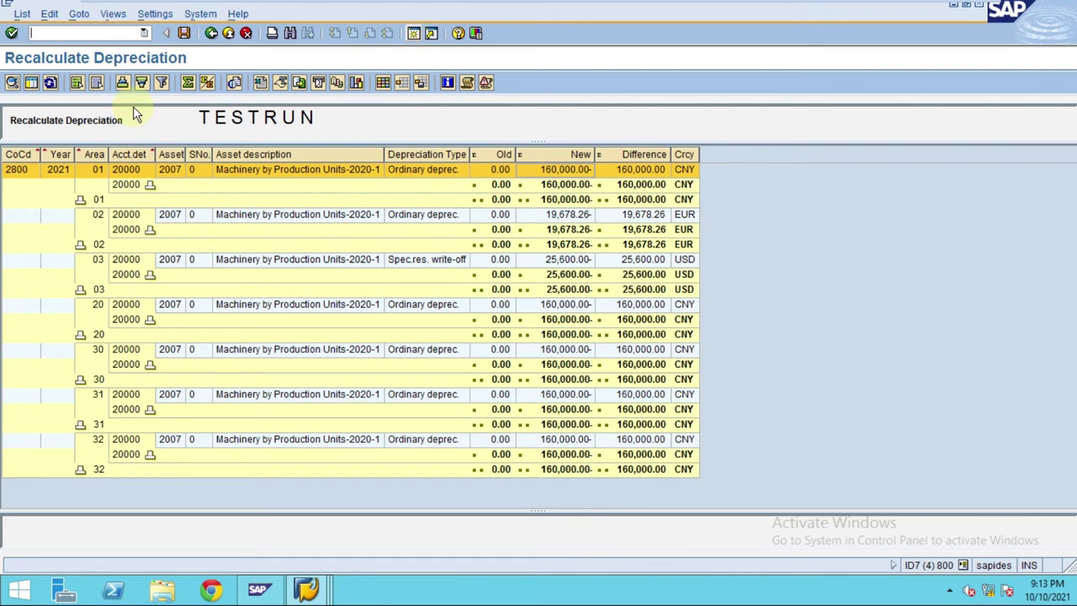
{"action": "left_click", "coordinate": [212, 35]}
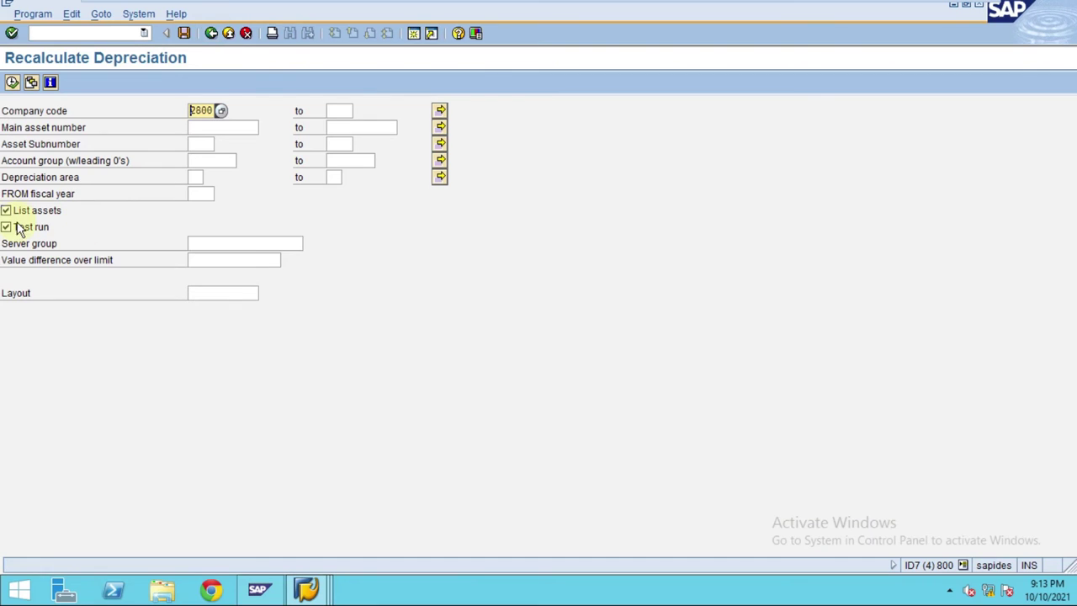
{"action": "left_click", "coordinate": [21, 230]}
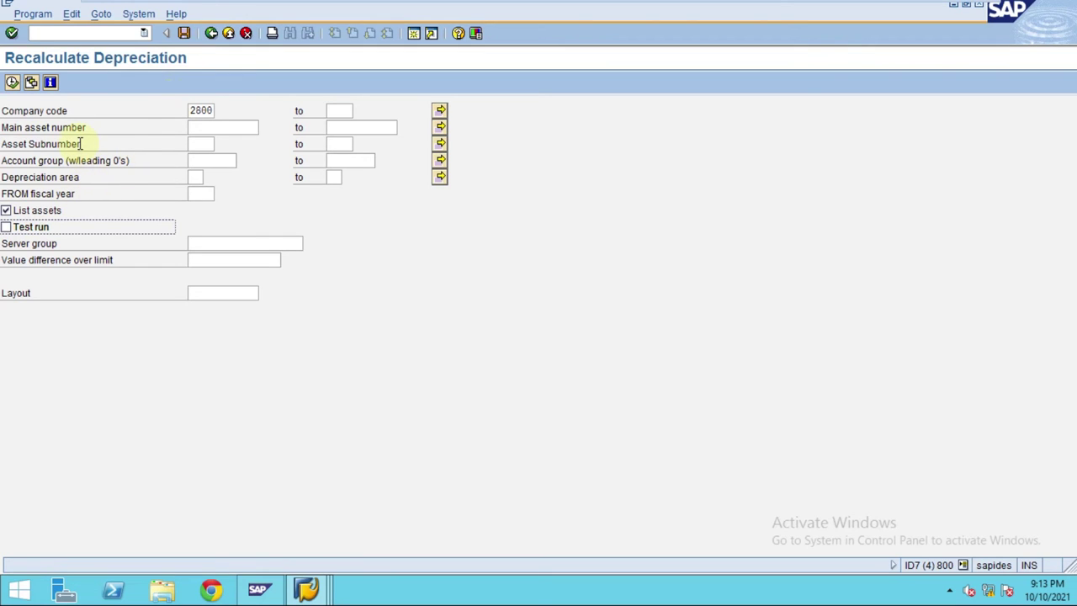
- Try to run the depreciation recalculation for company code 2800 in the foreground and dismiss the information message
{"action": "left_click", "coordinate": [12, 83]}
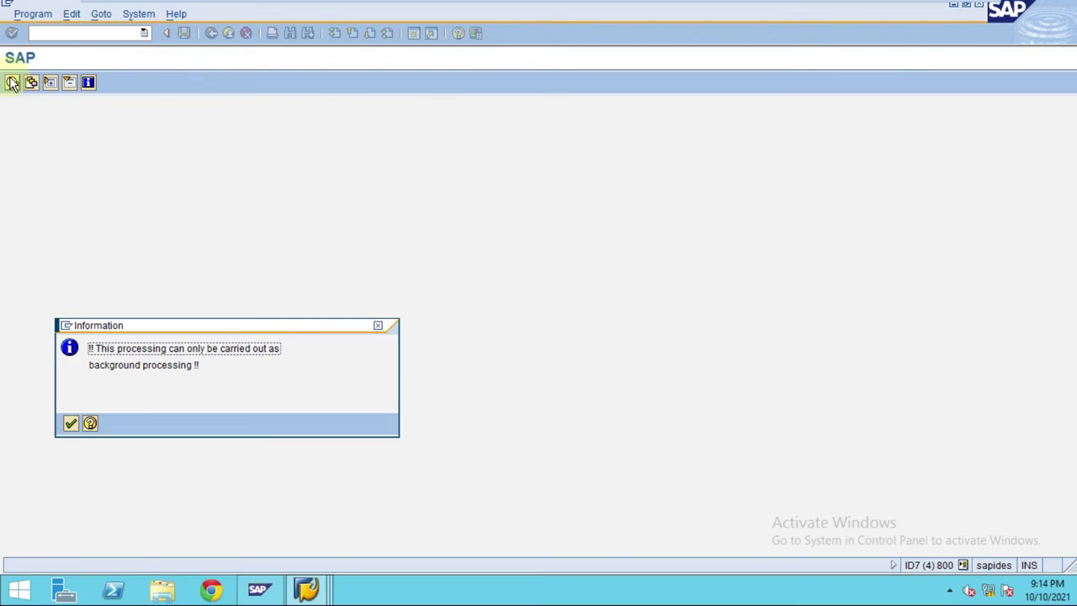
{"action": "left_click_drag", "start_coordinate": [92, 367], "coordinate": [211, 368]}
{"action": "left_click", "coordinate": [71, 423]}
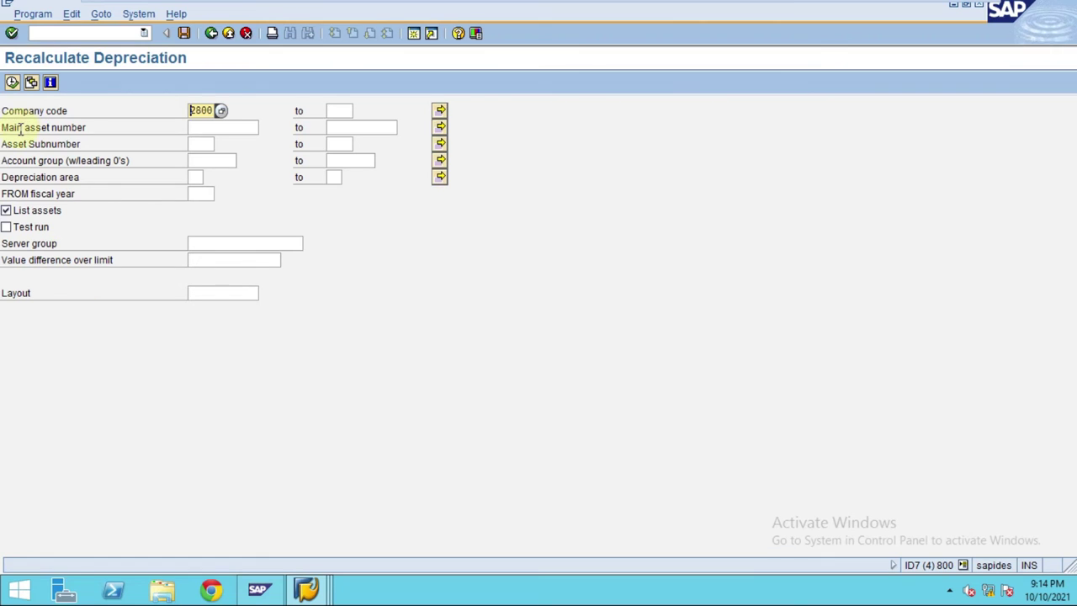
- Schedule the recalculation for company code 2800 as a background job with output device LP01 and an immediate start
{"action": "left_click", "coordinate": [32, 14]}
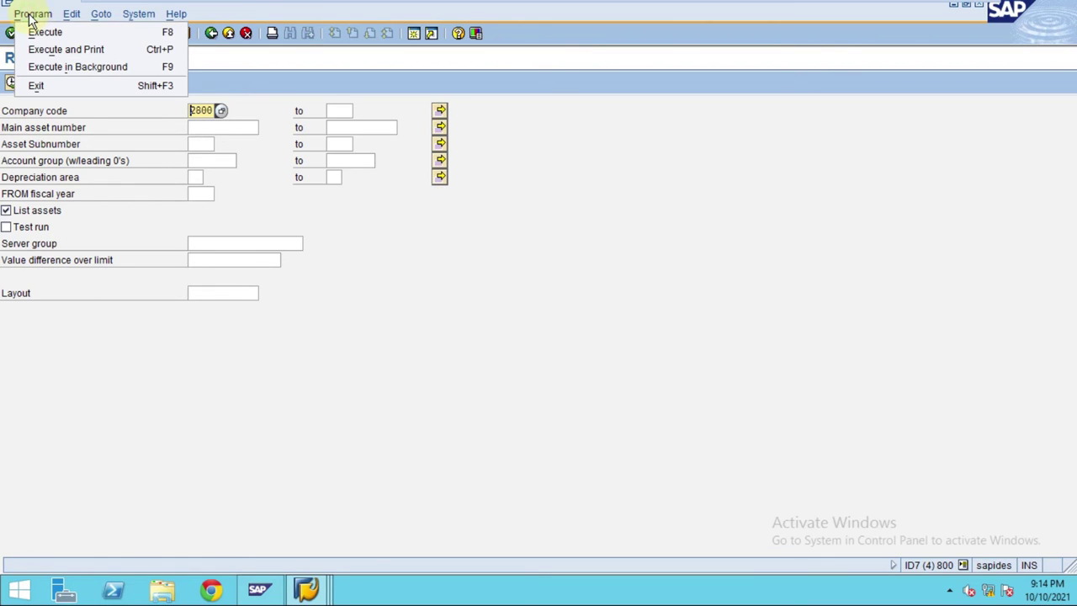
{"action": "left_click", "coordinate": [61, 70]}
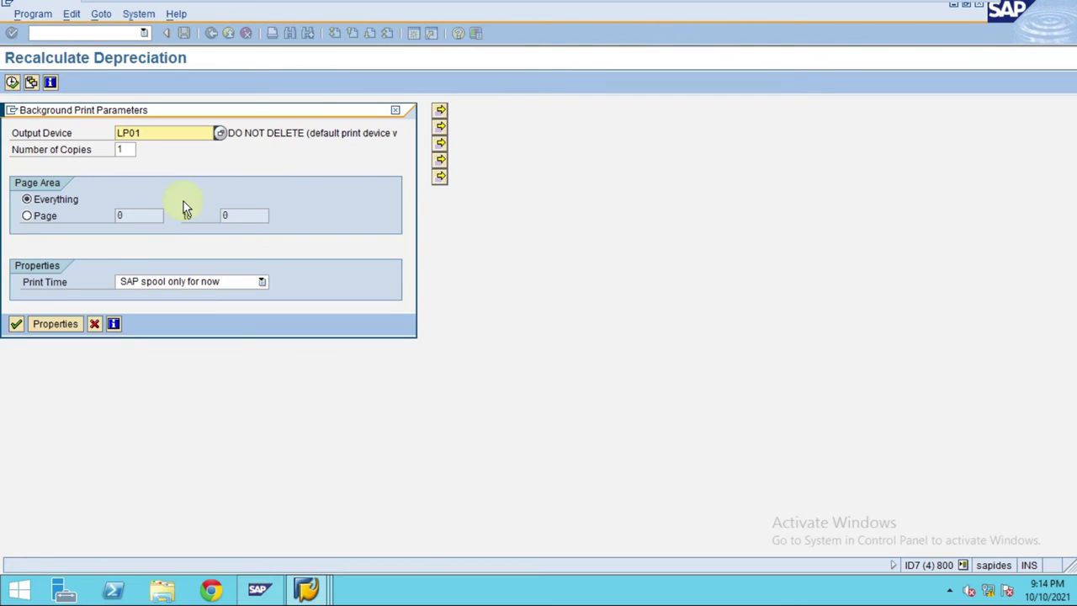
{"action": "left_click", "coordinate": [18, 323]}
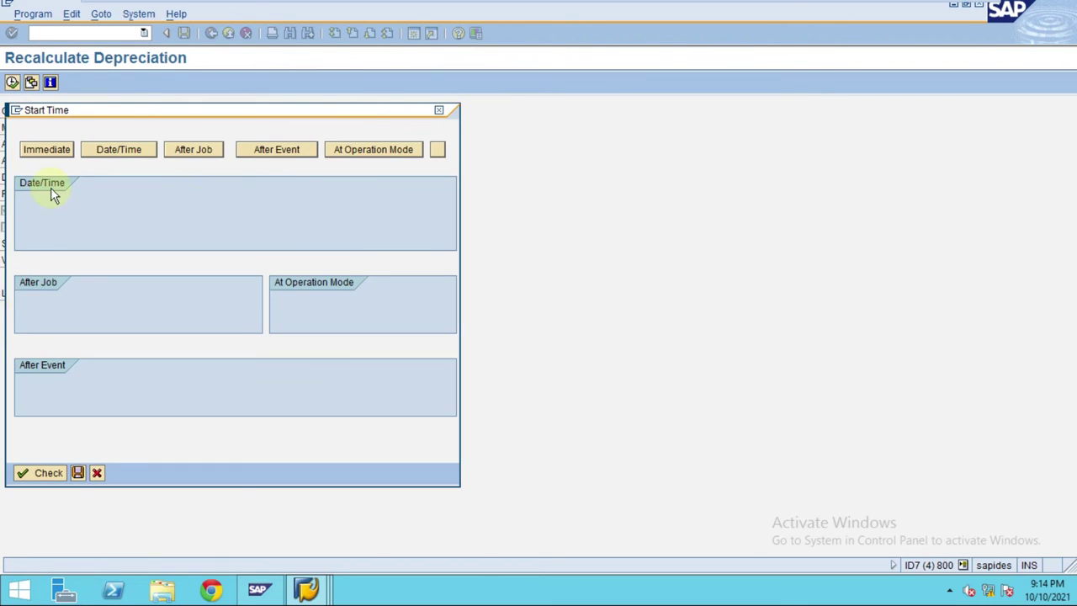
{"action": "left_click", "coordinate": [47, 152]}
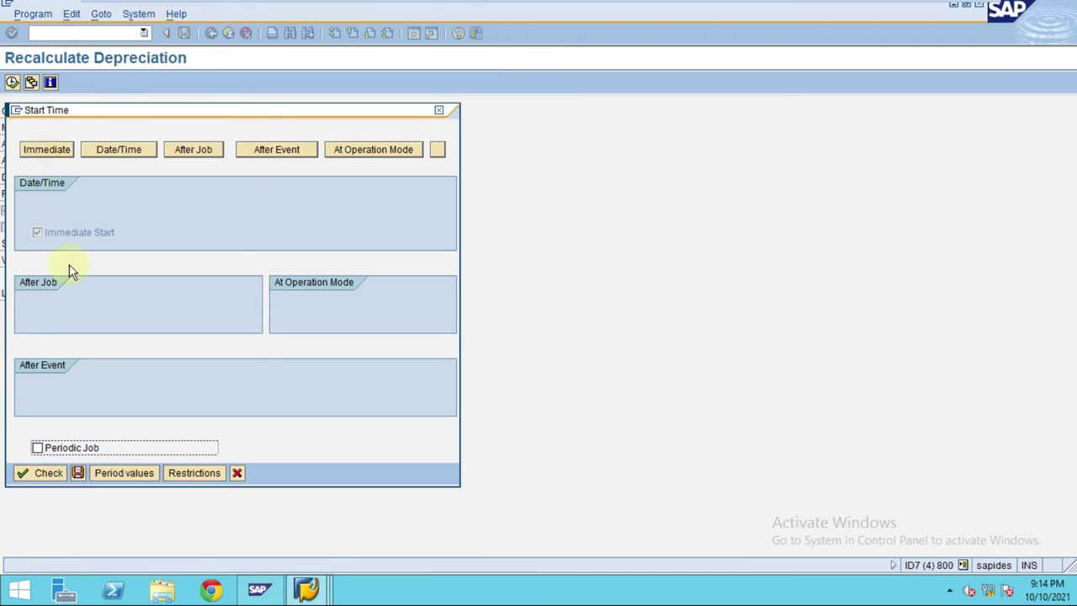
{"action": "left_click", "coordinate": [78, 473]}
- Switch to the Asset Explorer session, refresh asset 2007 and check its 2020 to 2025 comparison, focusing on 2021 ordinary depreciation
{"action": "mouse_move", "coordinate": [306, 589]}
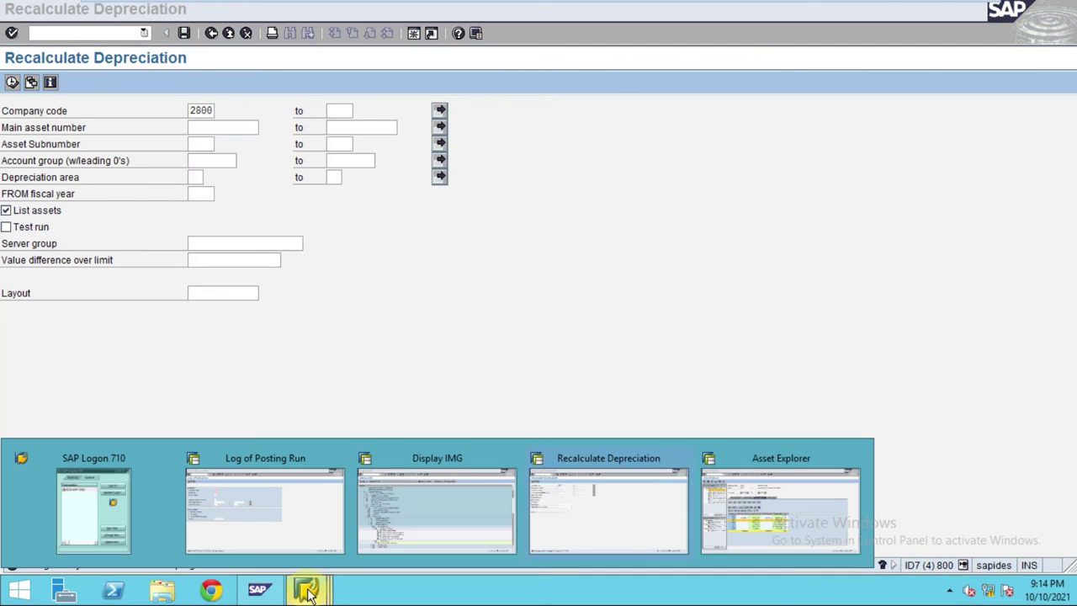
{"action": "left_click", "coordinate": [751, 510]}
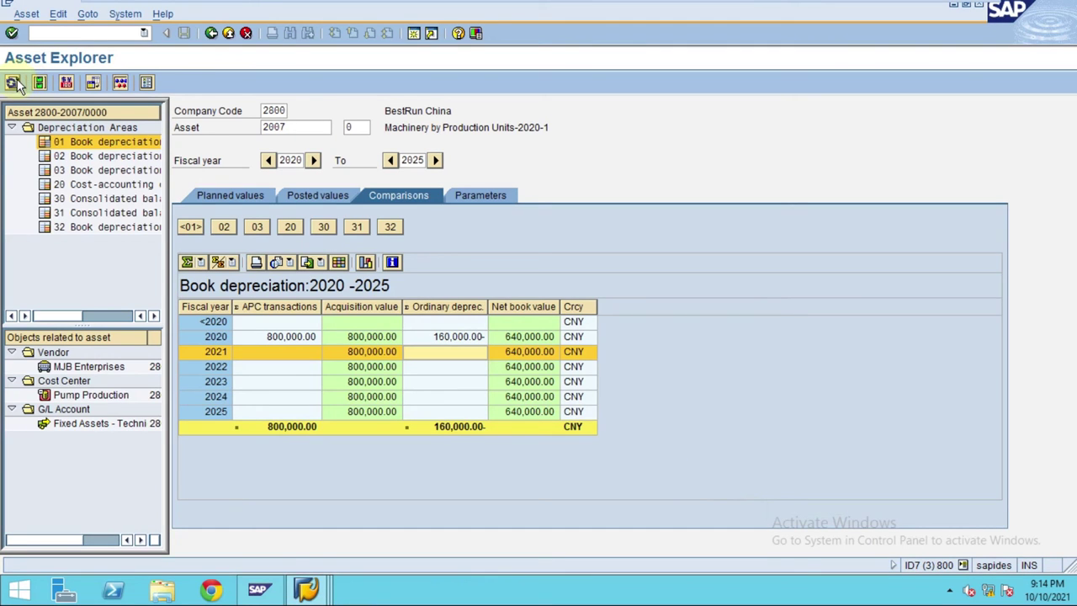
{"action": "left_click", "coordinate": [13, 82]}
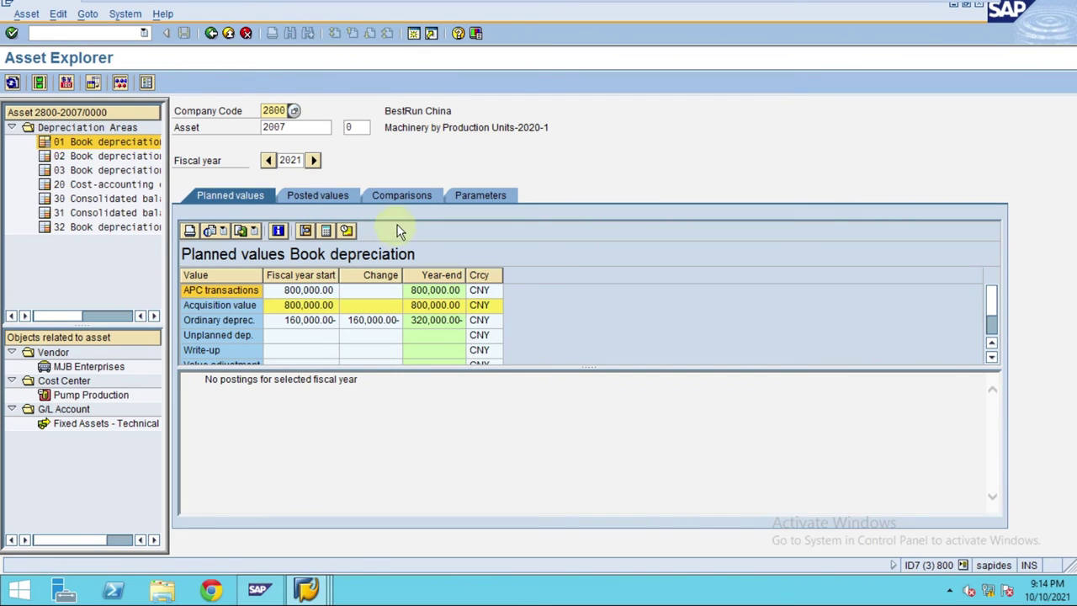
{"action": "left_click", "coordinate": [404, 195]}
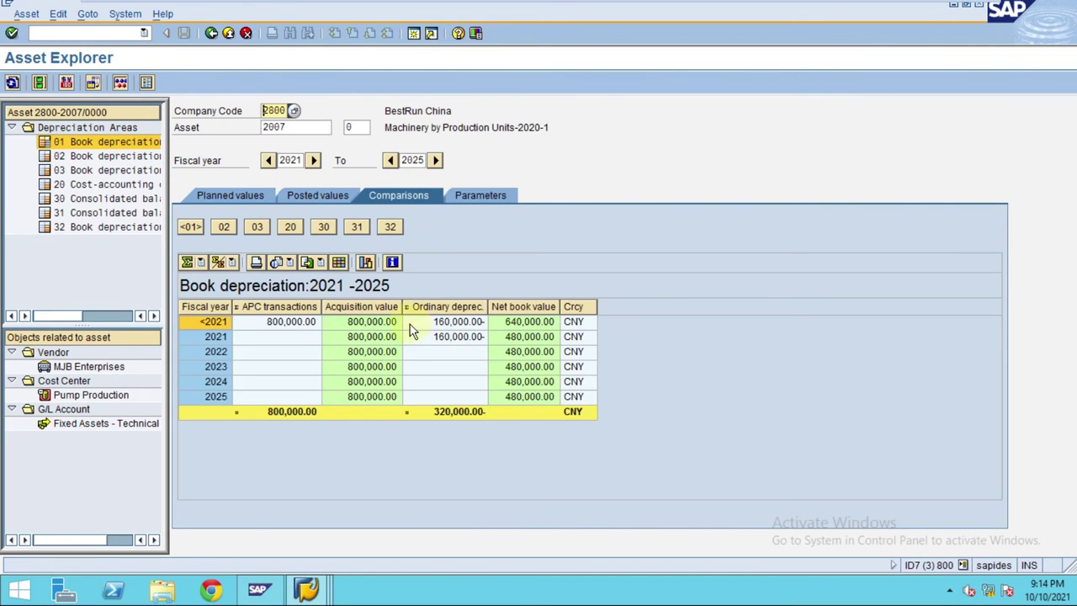
{"action": "left_click", "coordinate": [269, 161]}
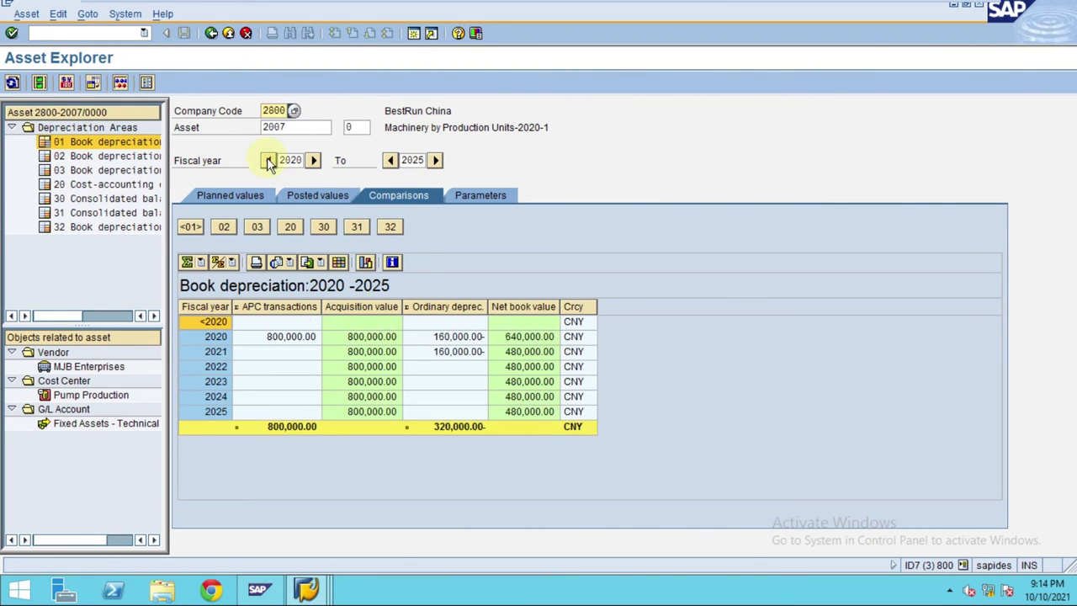
{"action": "left_click", "coordinate": [268, 161]}
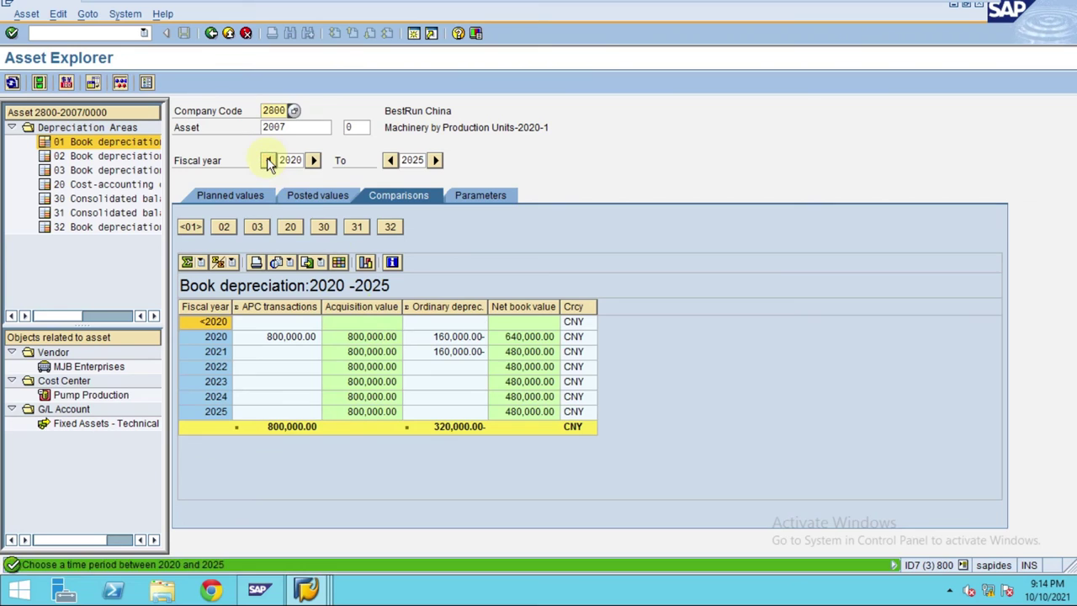
{"action": "left_click", "coordinate": [464, 353]}
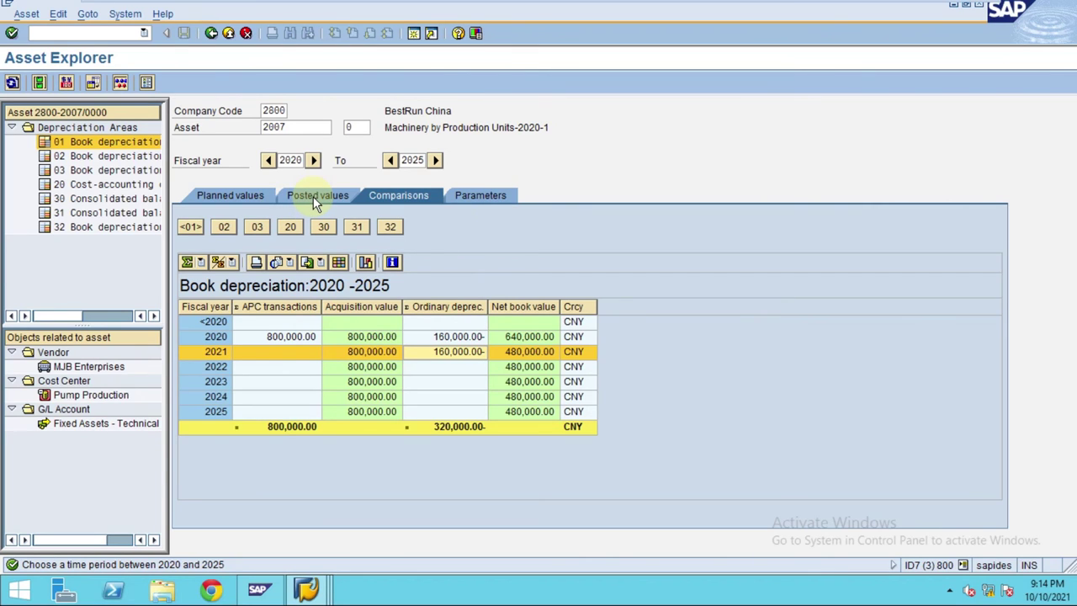
- Exit both the Asset Explorer and Recalculate Depreciation sessions to SAP Easy Access
{"action": "left_click", "coordinate": [211, 34]}
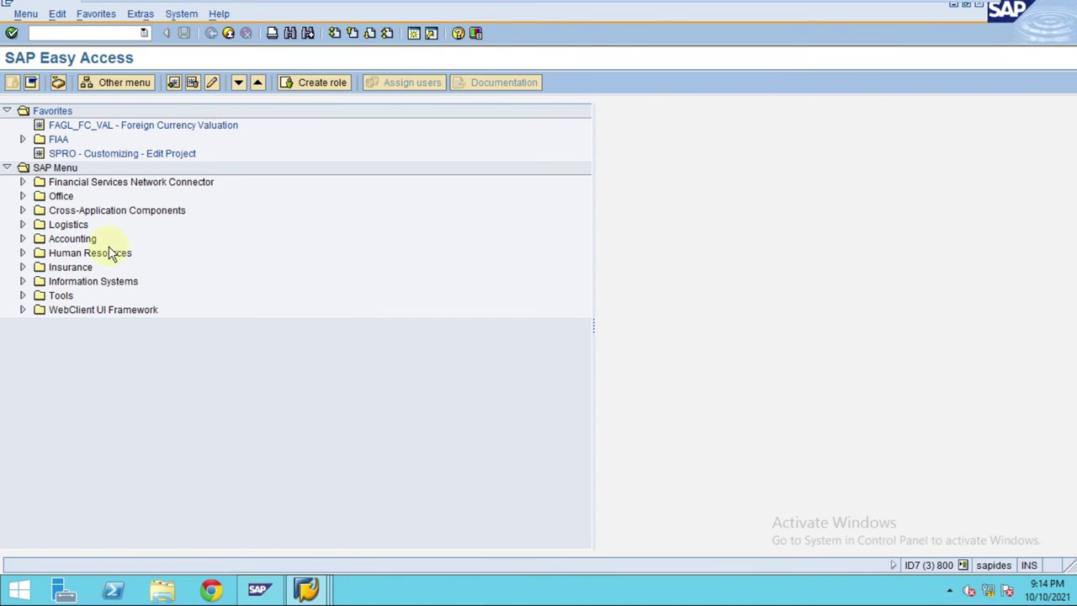
{"action": "mouse_move", "coordinate": [309, 596]}
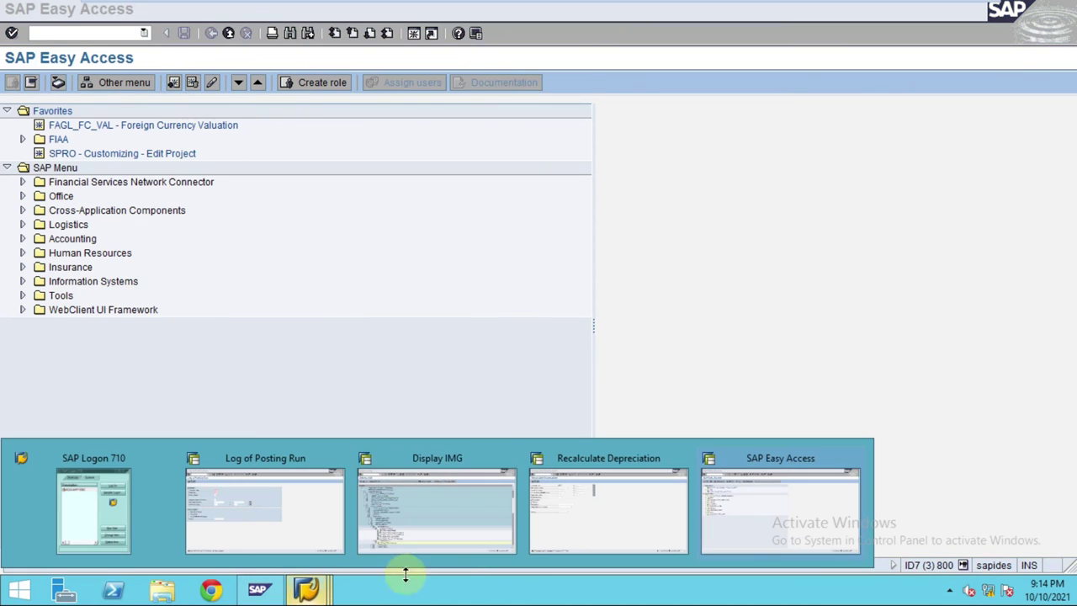
{"action": "left_click", "coordinate": [579, 520]}
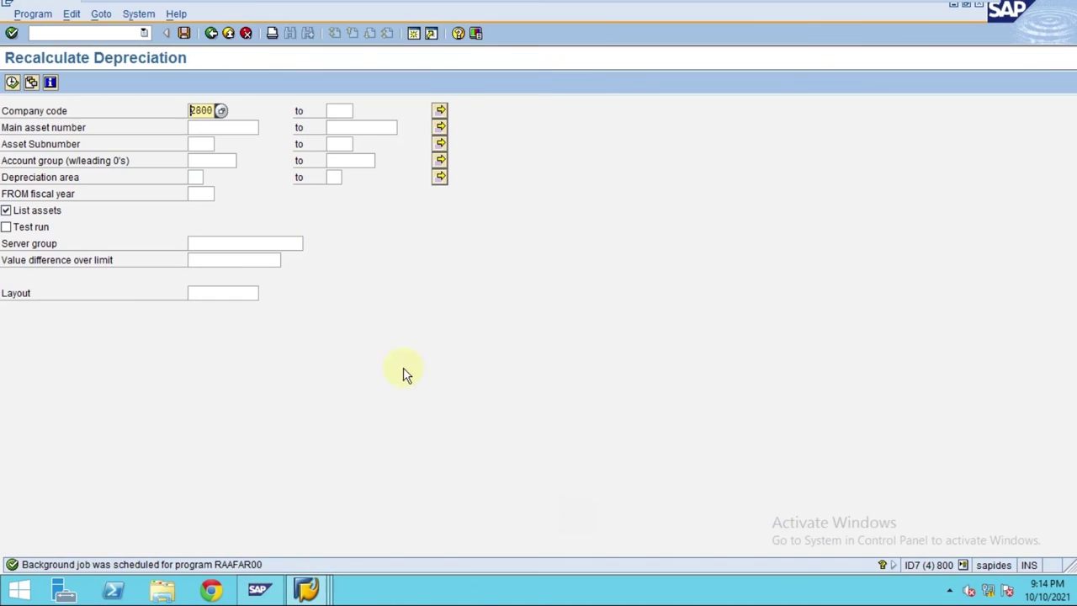
{"action": "left_click", "coordinate": [212, 34]}
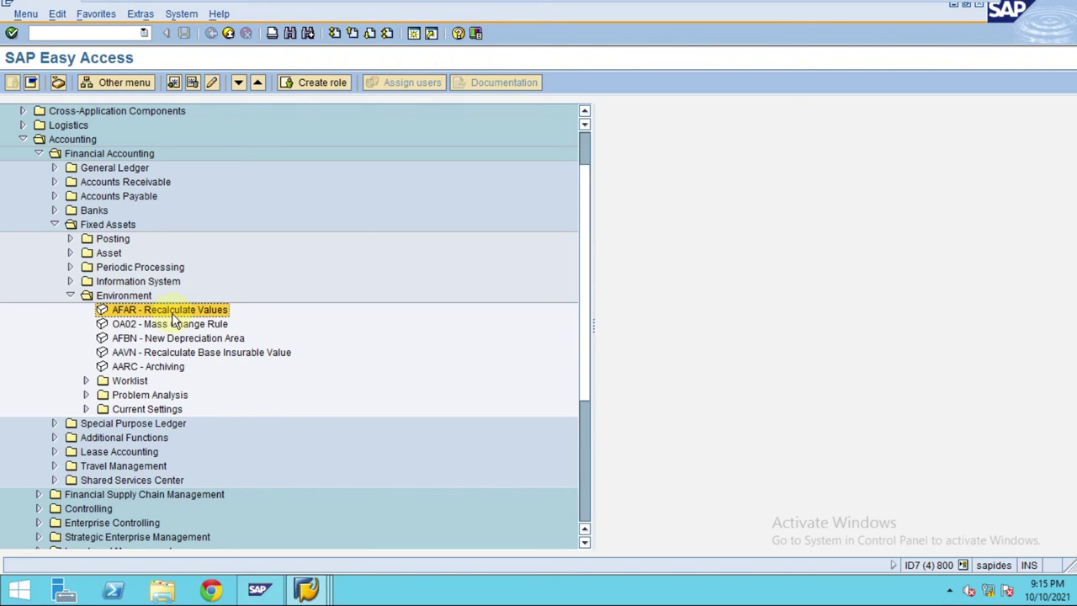
- In the session with the expanded Fixed Assets menu, open Asset Explorer (AW01N) from the Asset folder
{"action": "left_click", "coordinate": [306, 589]}
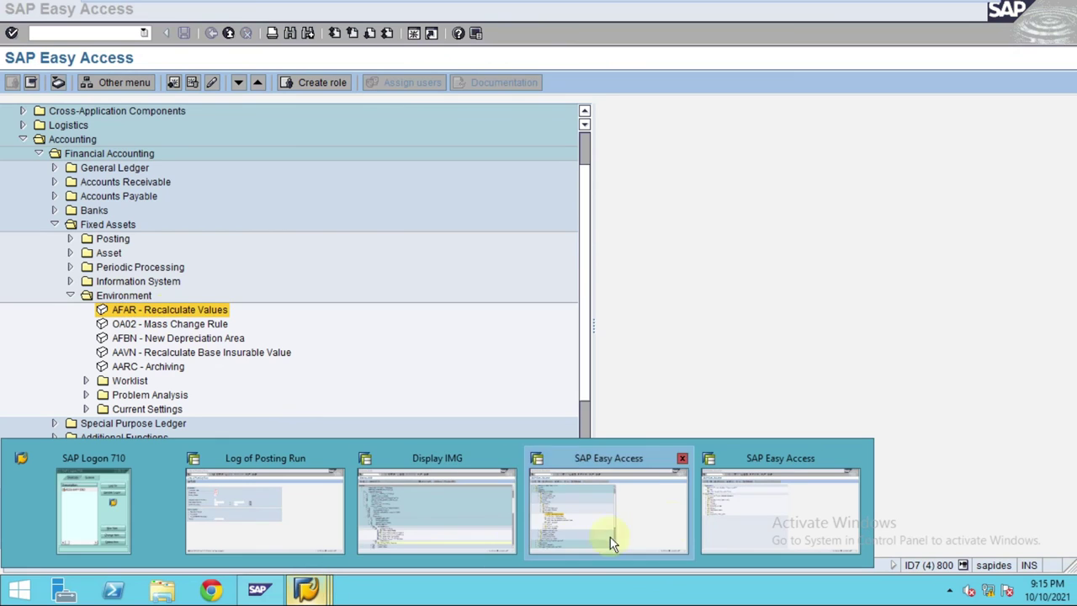
{"action": "left_click", "coordinate": [741, 523]}
{"action": "left_click", "coordinate": [306, 589]}
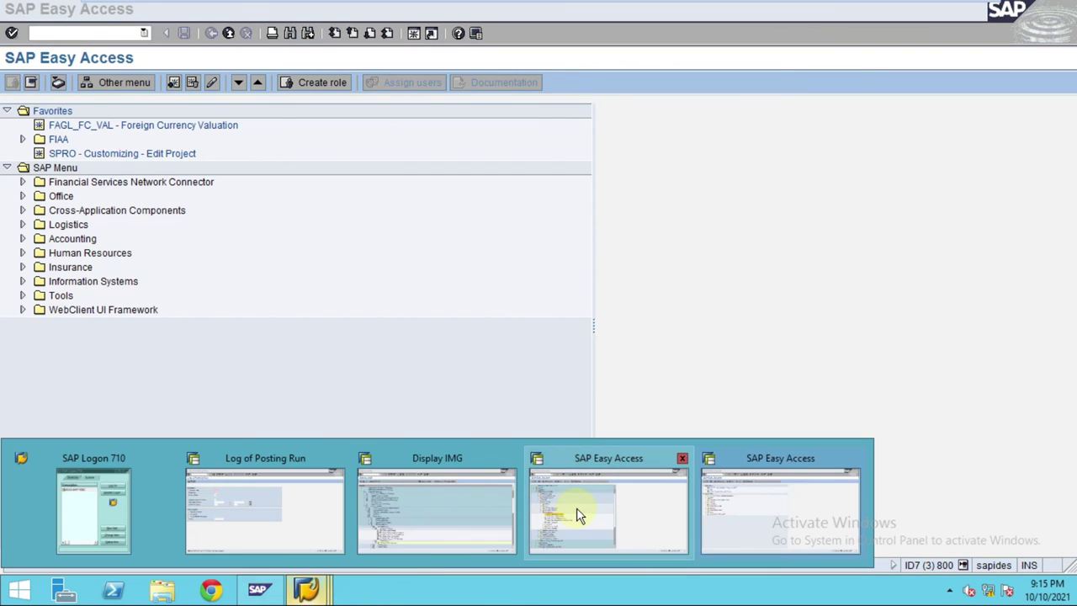
{"action": "left_click", "coordinate": [576, 508]}
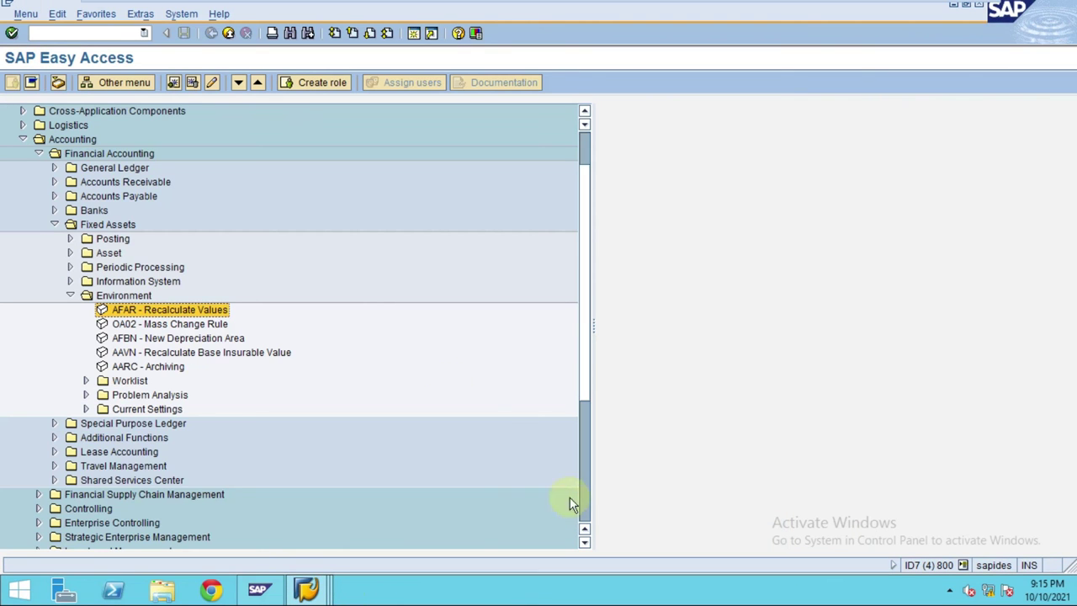
{"action": "left_click", "coordinate": [70, 253]}
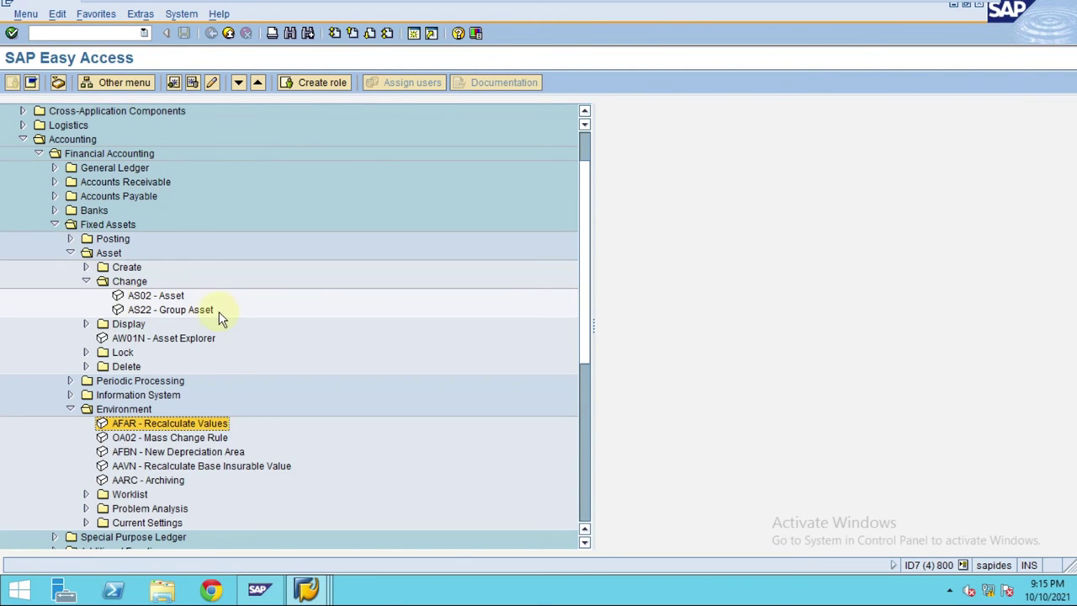
{"action": "double_click", "coordinate": [127, 339]}
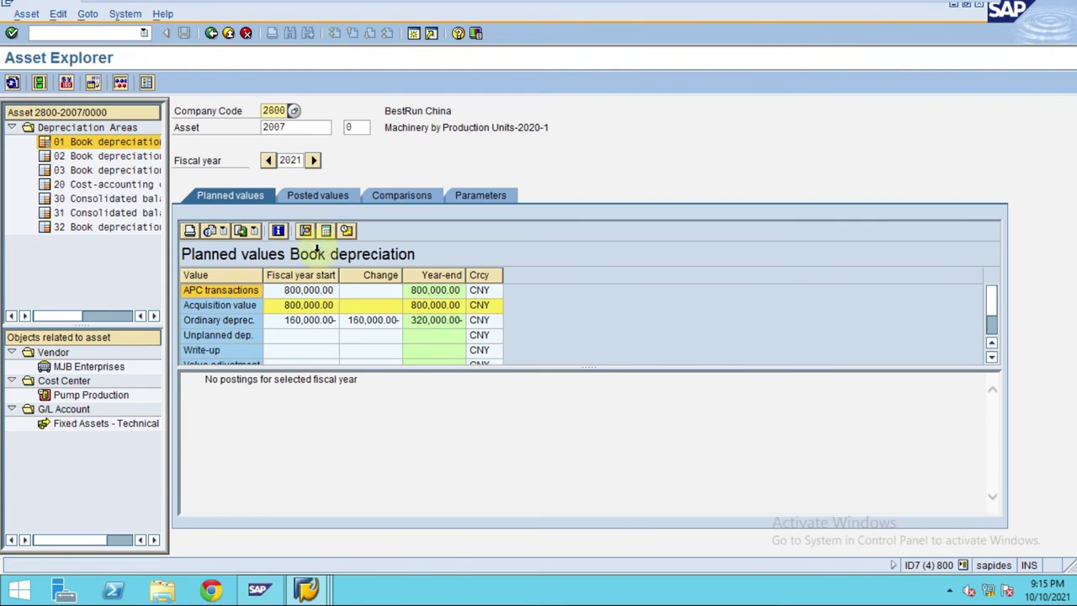
- Review asset 2007's posted values for 2021, reading the planned depreciation for periods 1 to 12
{"action": "left_click", "coordinate": [281, 128]}
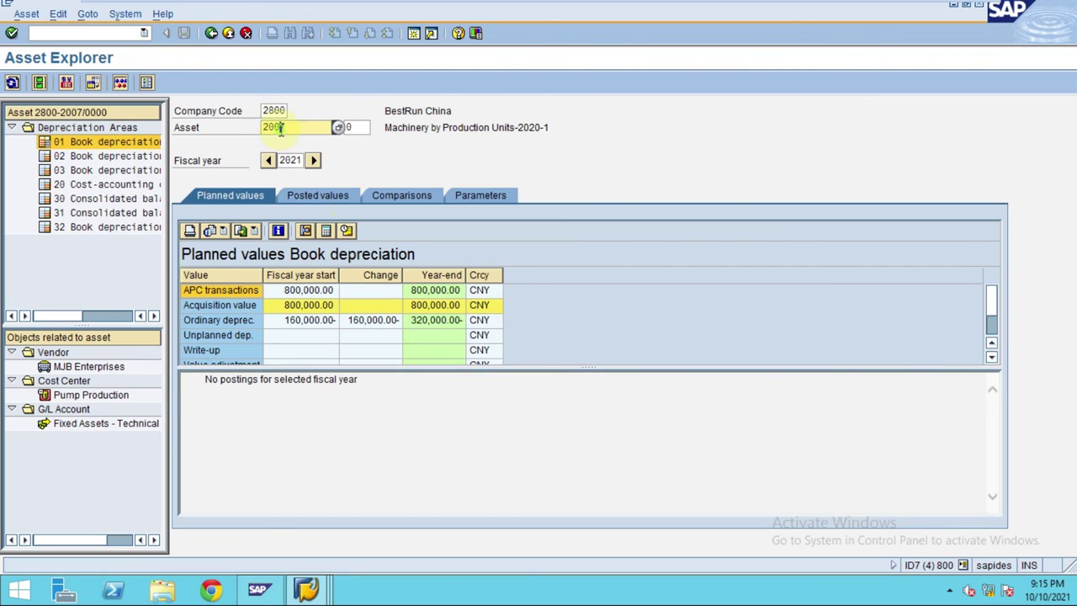
{"action": "left_click", "coordinate": [310, 193]}
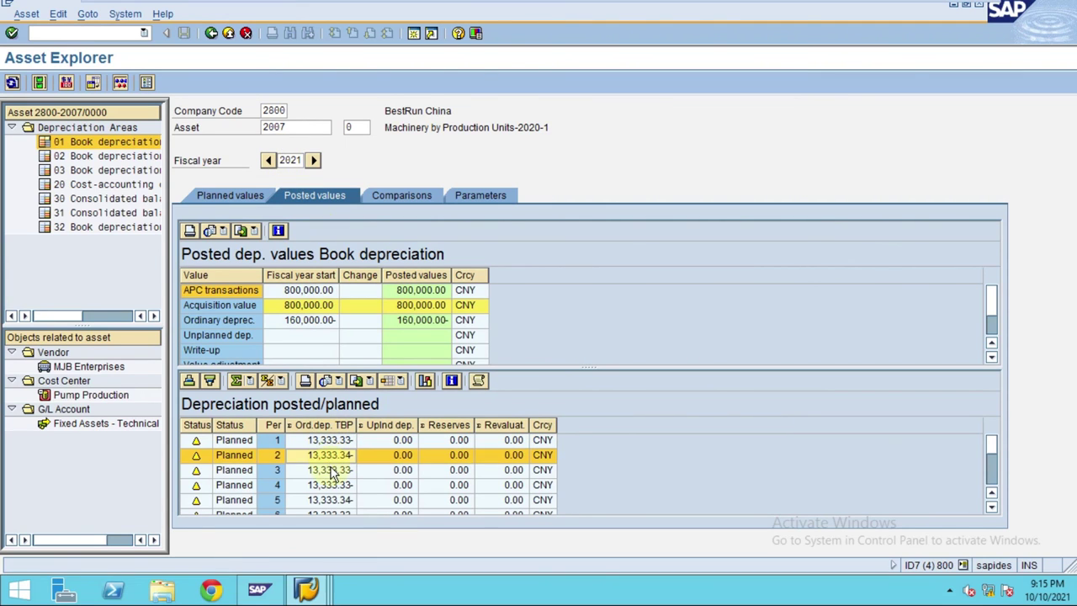
{"action": "scroll", "coordinate": [425, 455], "scroll_direction": "down", "scroll_amount": 2}
{"action": "scroll", "coordinate": [425, 454], "scroll_direction": "down", "scroll_amount": 1}
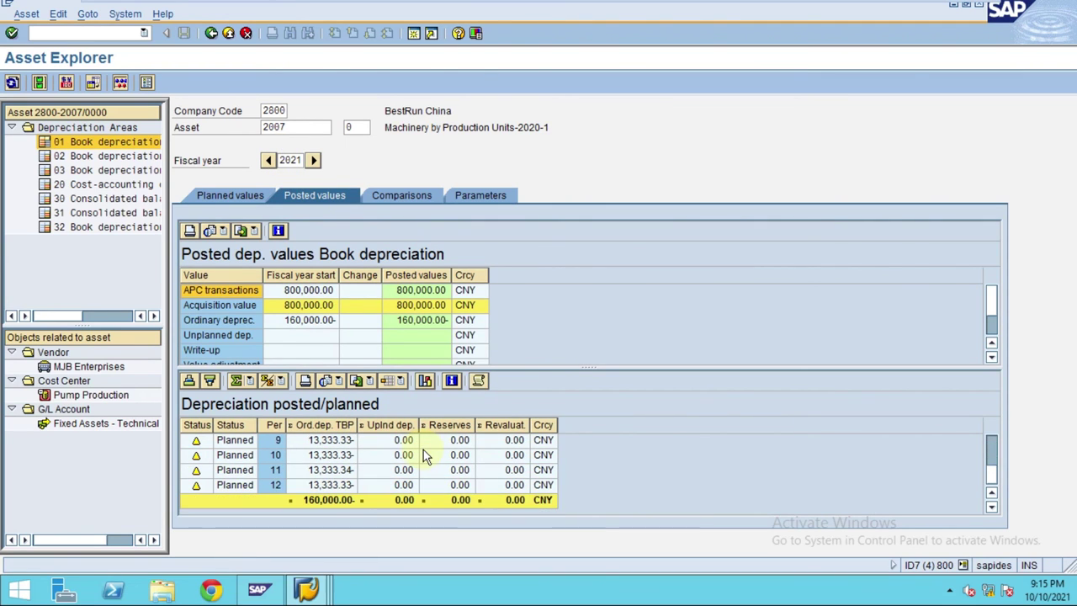
{"action": "scroll", "coordinate": [327, 474], "scroll_direction": "up", "scroll_amount": 3}
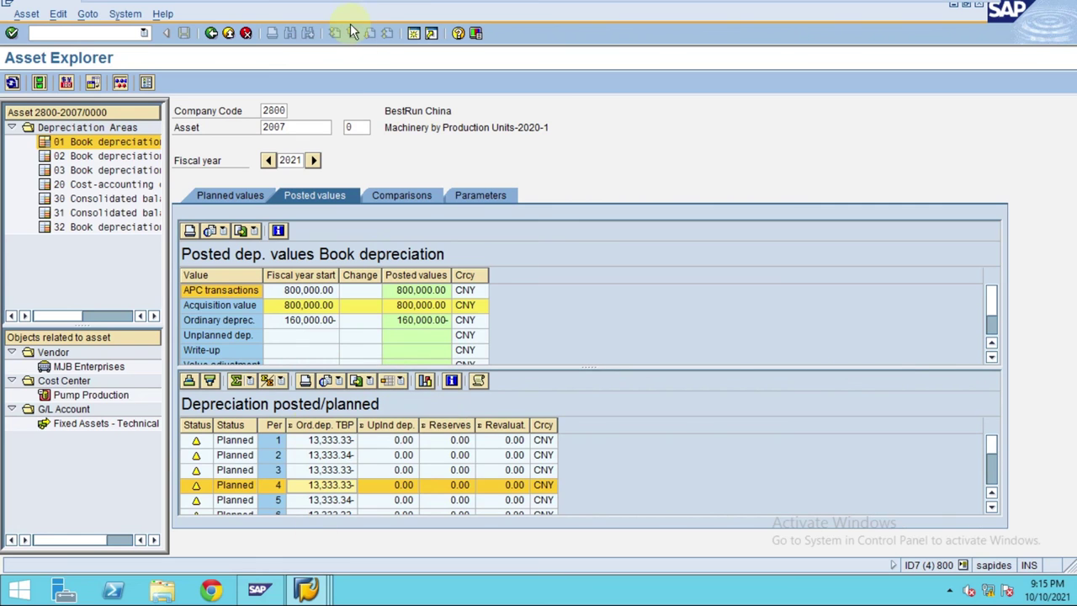
- Switch to the SAP-FIAA-CourseV1.xlsx workbook in Excel and check the monthly units for 2020 periods 1 to 6 on the PRD Units sheet
{"action": "mouse_move", "coordinate": [414, 12]}
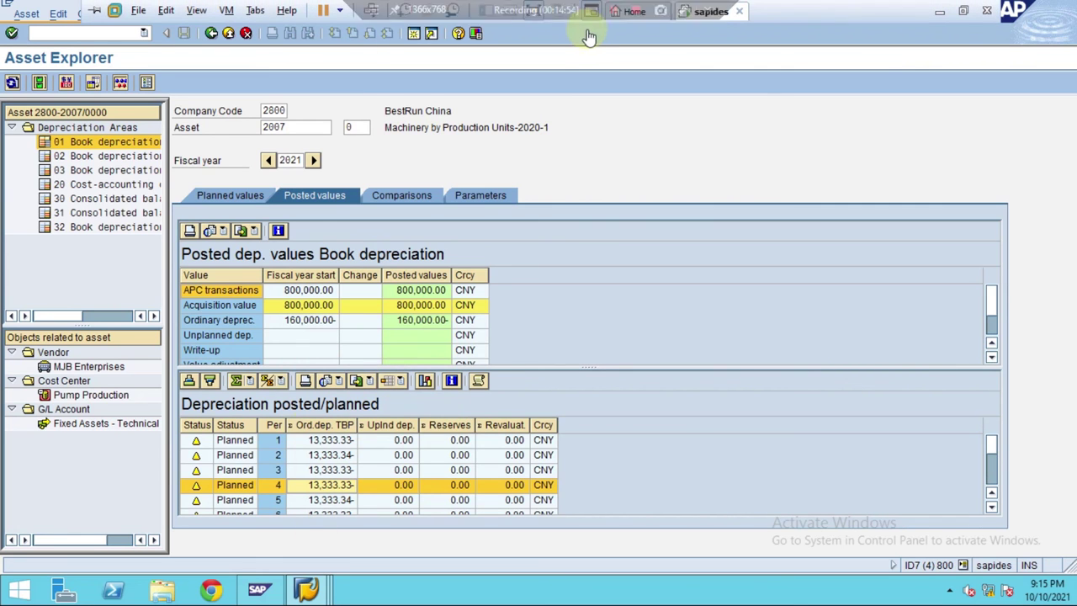
{"action": "left_click", "coordinate": [535, 12]}
{"action": "mouse_move", "coordinate": [456, 594]}
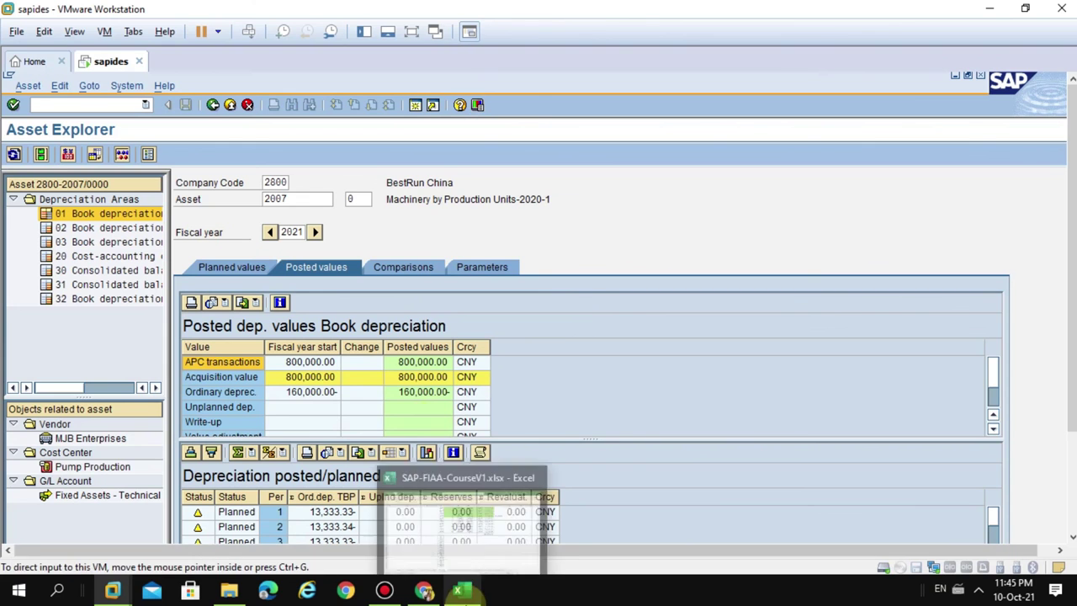
{"action": "left_click", "coordinate": [469, 516]}
{"action": "scroll", "coordinate": [612, 353], "scroll_direction": "up", "scroll_amount": 4}
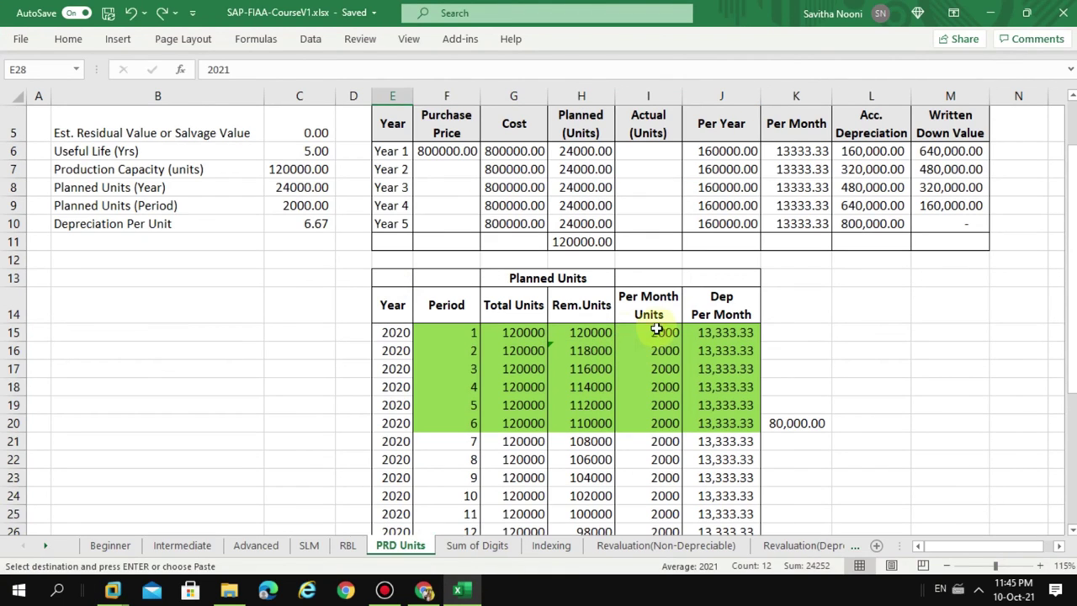
{"action": "left_click_drag", "start_coordinate": [658, 333], "coordinate": [662, 422]}
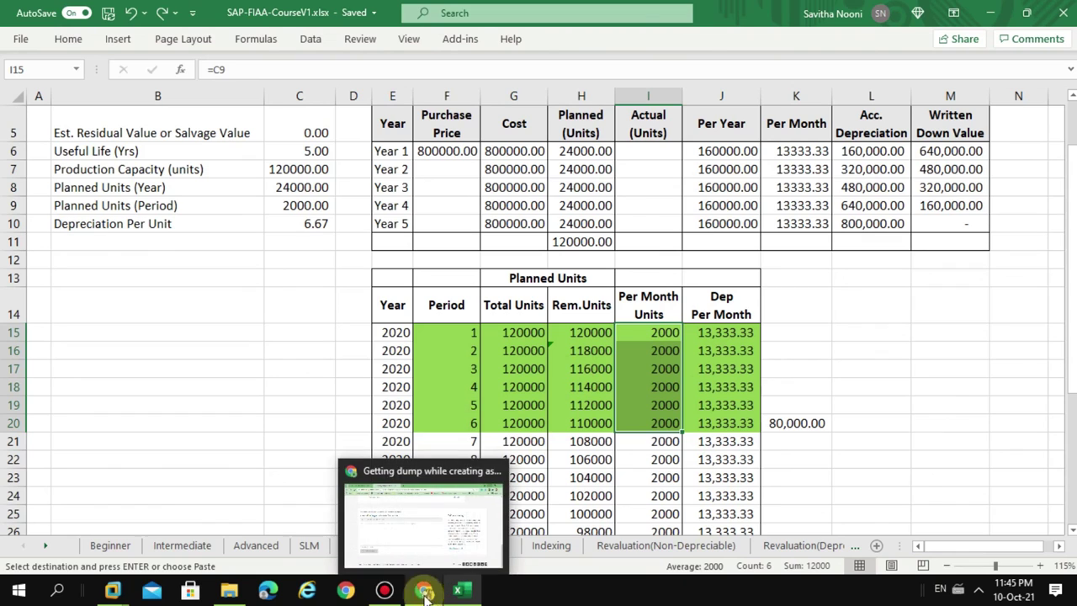
- Return to the SAP virtual machine and check asset 2007's 2021 to 2025 comparison, focusing on the 2021 ordinary depreciation
{"action": "mouse_move", "coordinate": [116, 592]}
{"action": "left_click", "coordinate": [257, 497]}
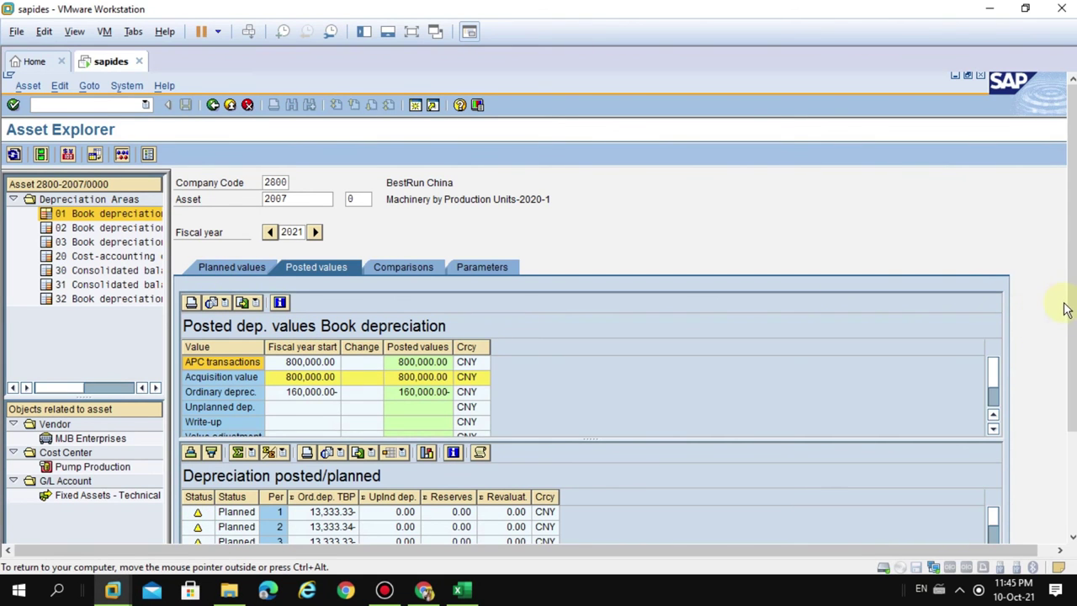
{"action": "left_click_drag", "start_coordinate": [1067, 310], "coordinate": [1072, 288]}
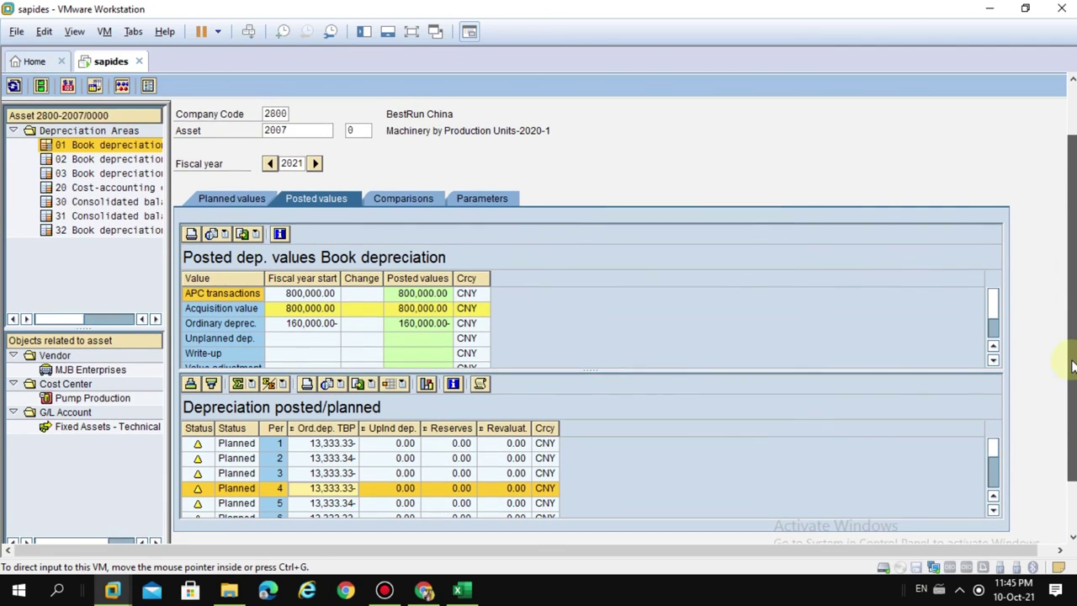
{"action": "left_click", "coordinate": [387, 200]}
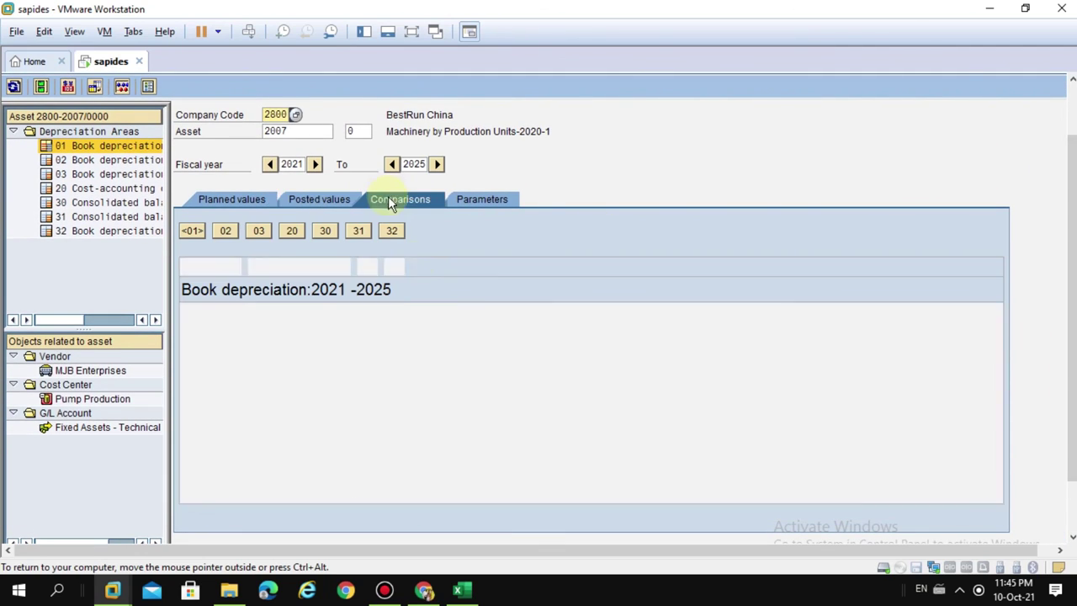
{"action": "left_click", "coordinate": [454, 344]}
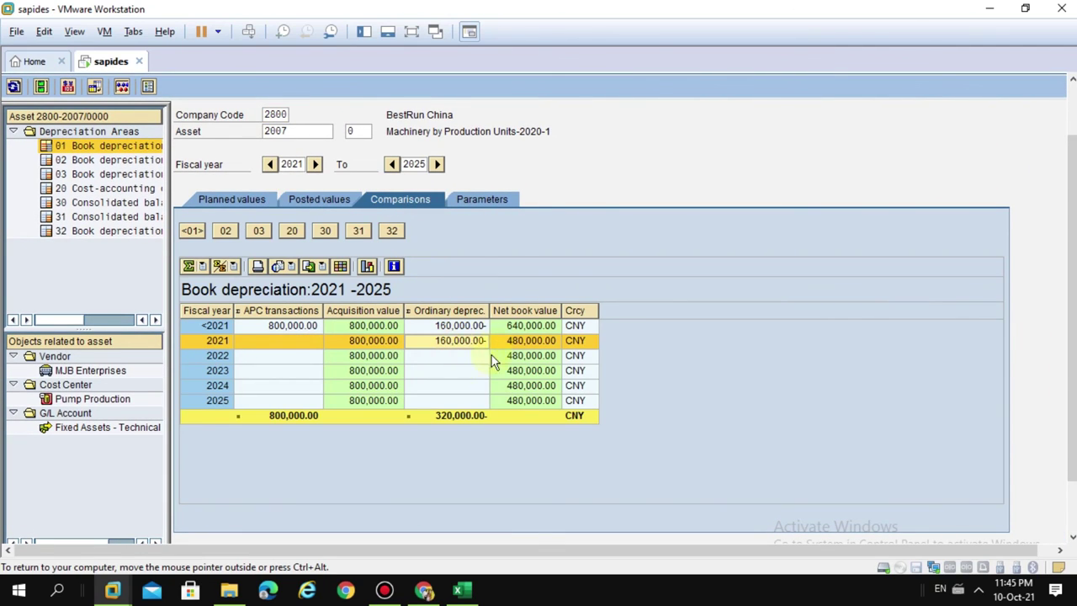